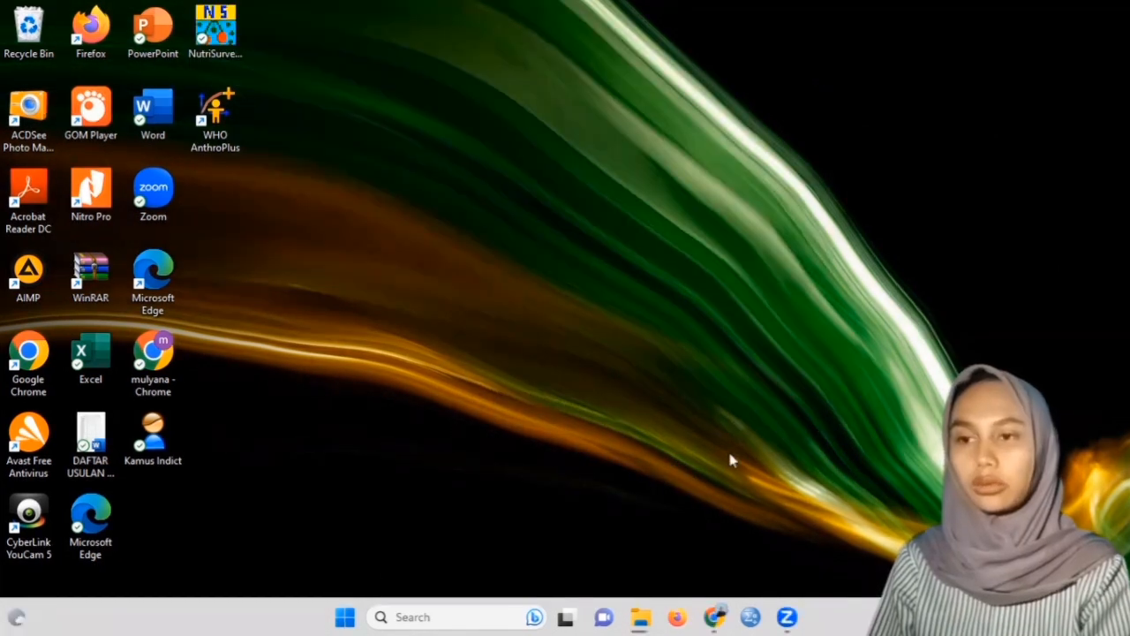
- Launch IBM SPSS Statistics with an empty data editor
{"action": "left_click", "coordinate": [750, 617]}
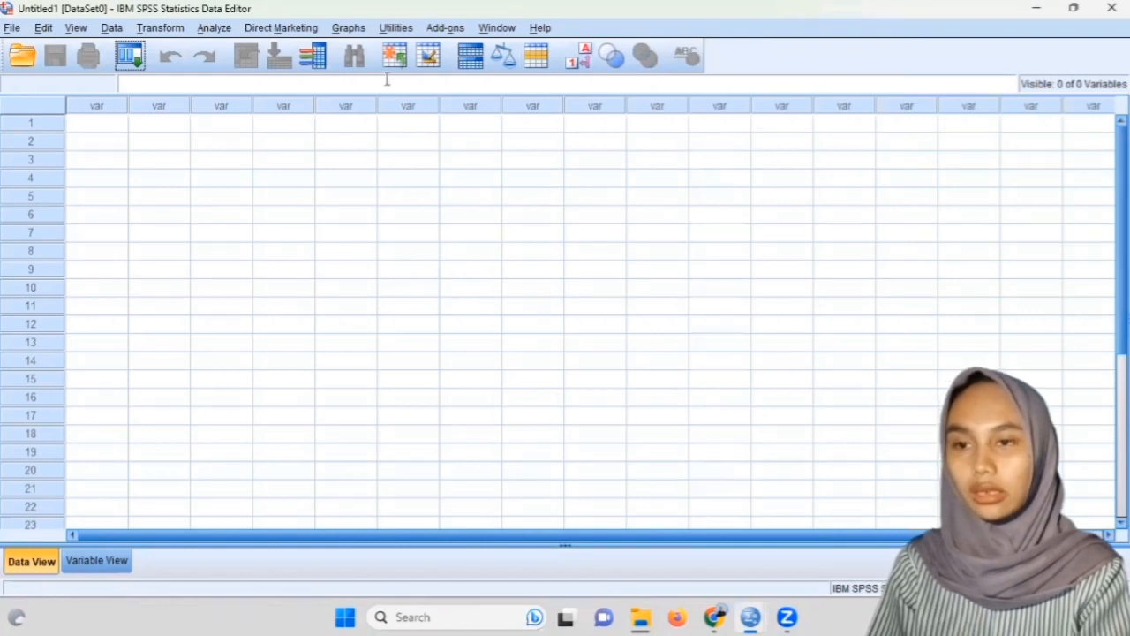
- Examine the commands available for files, editing, viewing, data, transformation, analysis, direct marketing, graphs, utilities, add-ons, windows and help
{"action": "left_click", "coordinate": [12, 30]}
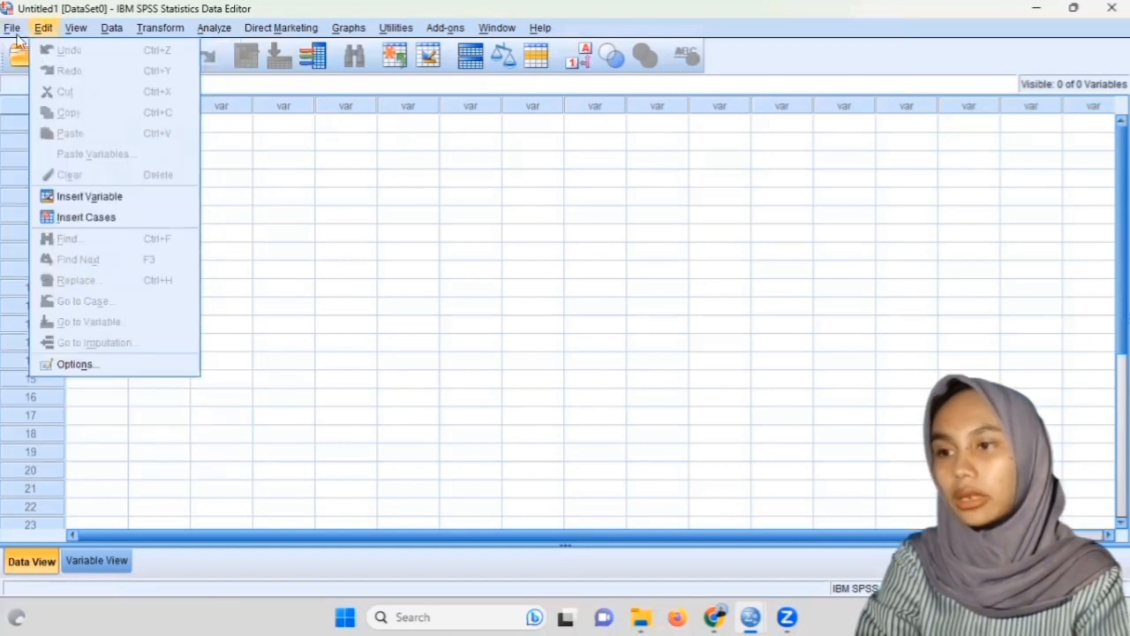
{"action": "mouse_move", "coordinate": [22, 55]}
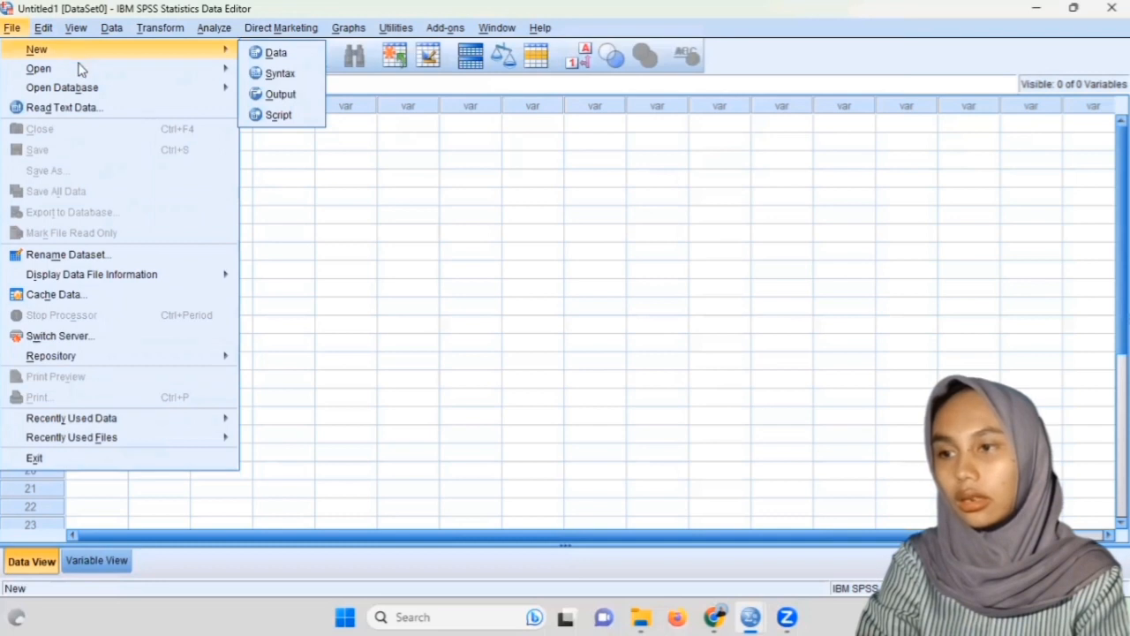
{"action": "mouse_move", "coordinate": [81, 74]}
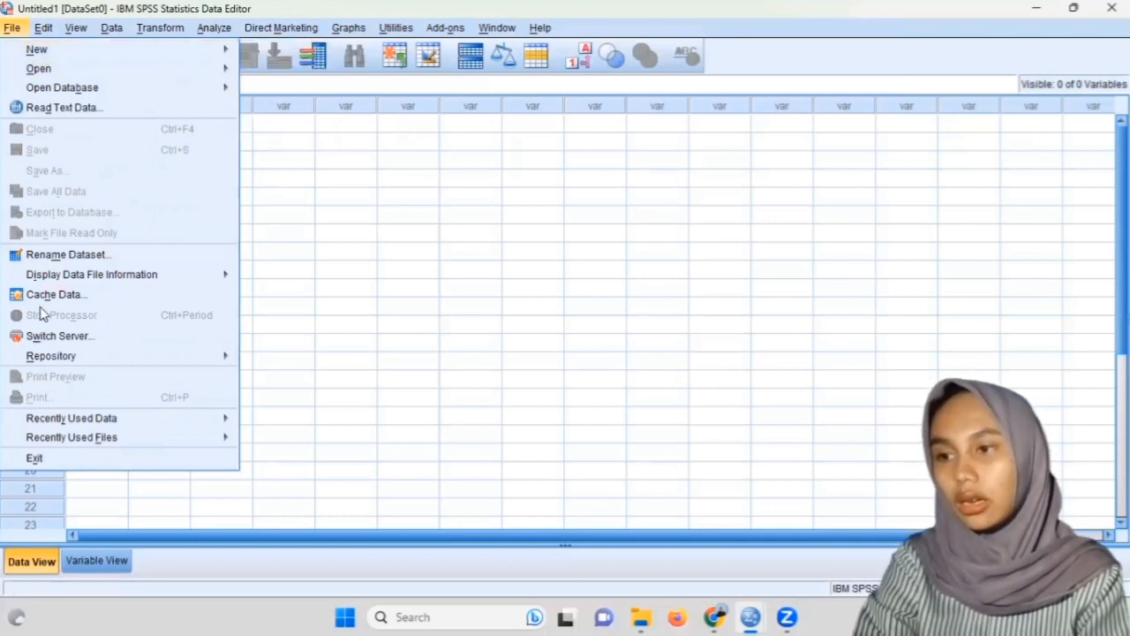
{"action": "mouse_move", "coordinate": [48, 31]}
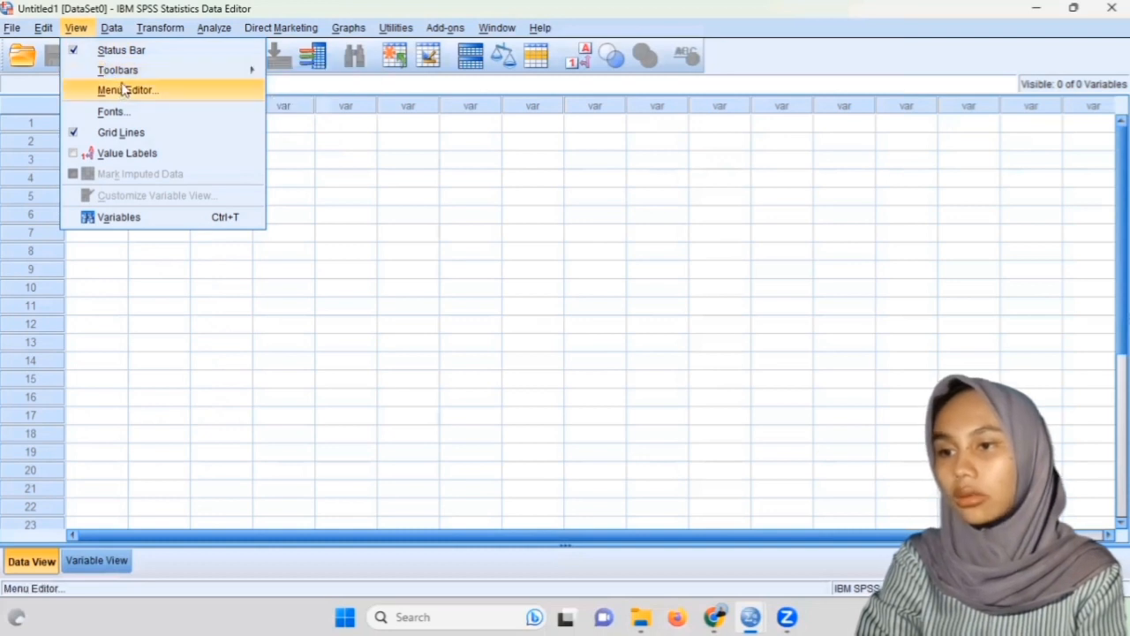
{"action": "mouse_move", "coordinate": [118, 33]}
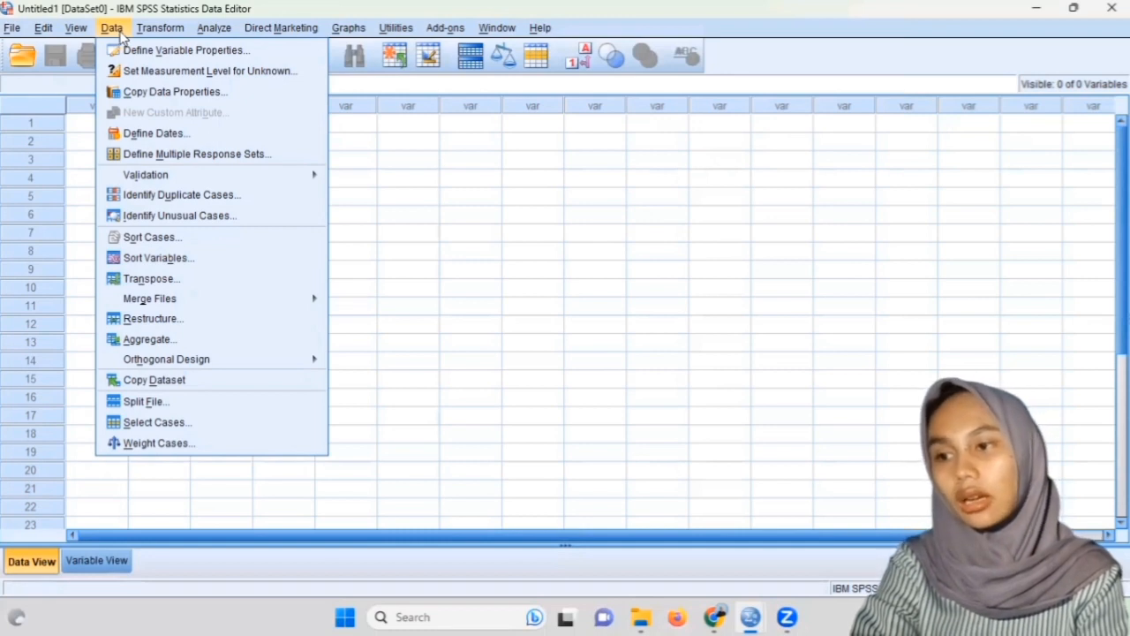
{"action": "mouse_move", "coordinate": [155, 31]}
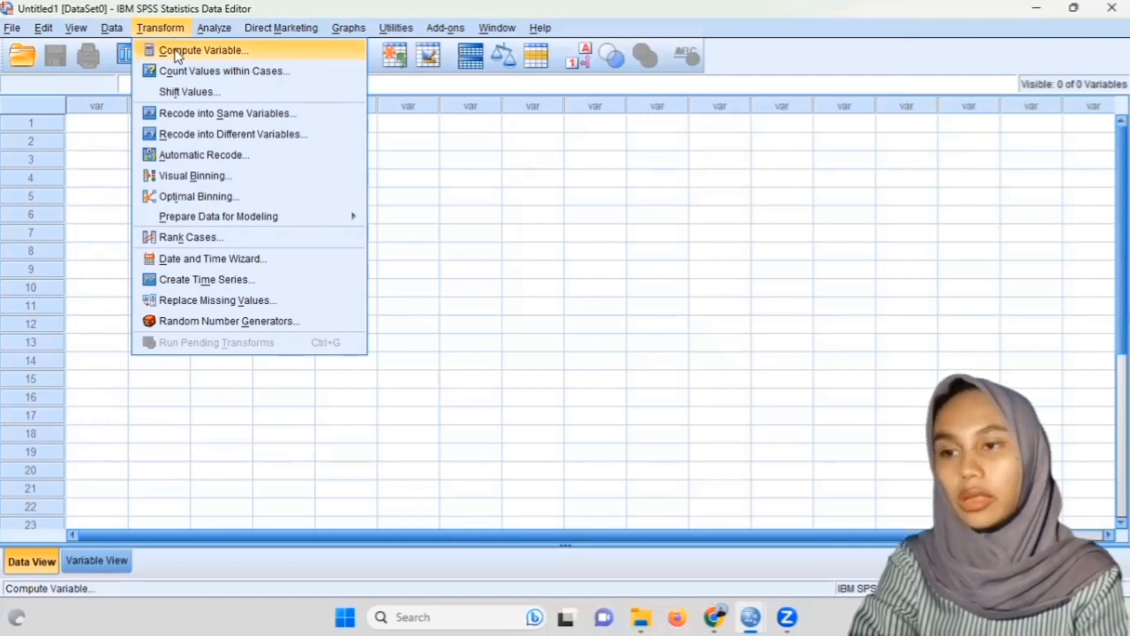
{"action": "mouse_move", "coordinate": [203, 28]}
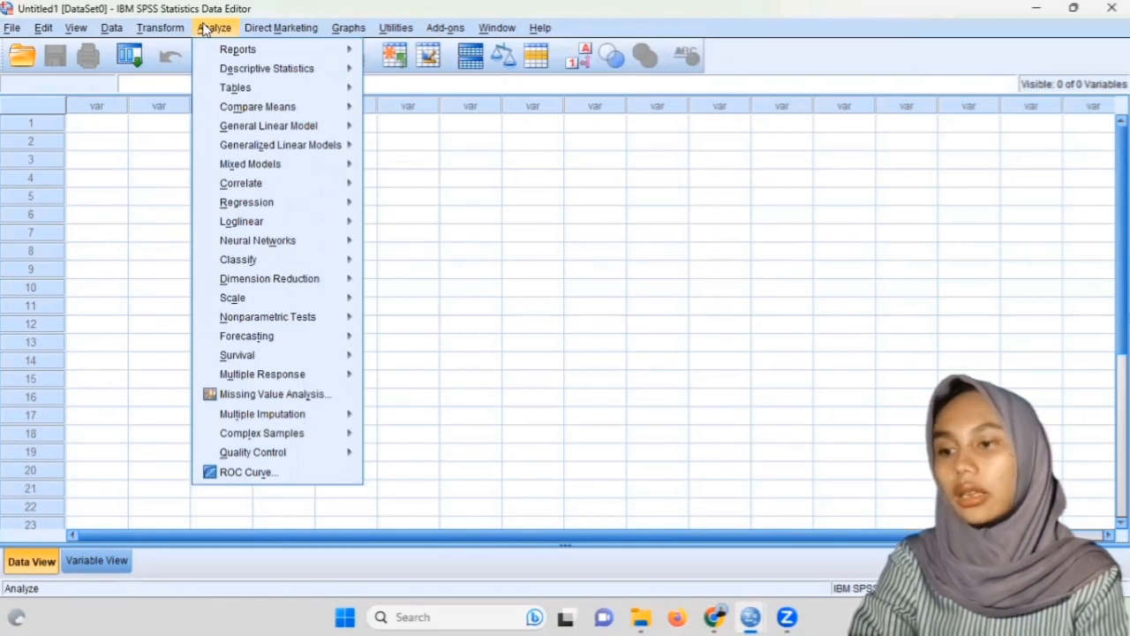
{"action": "mouse_move", "coordinate": [247, 70]}
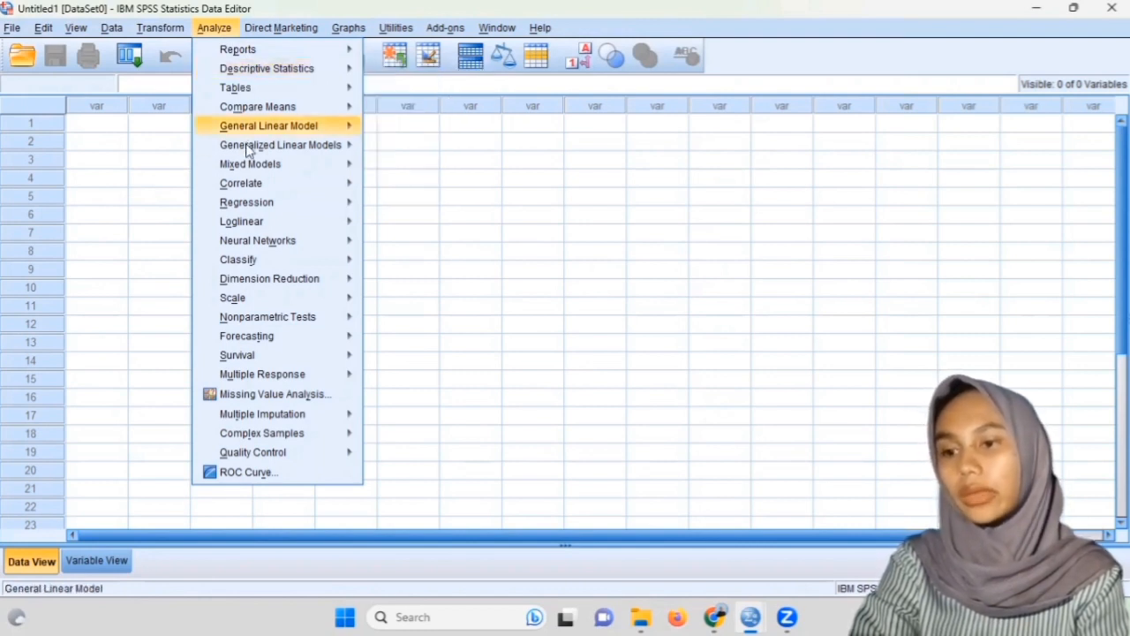
{"action": "mouse_move", "coordinate": [280, 33]}
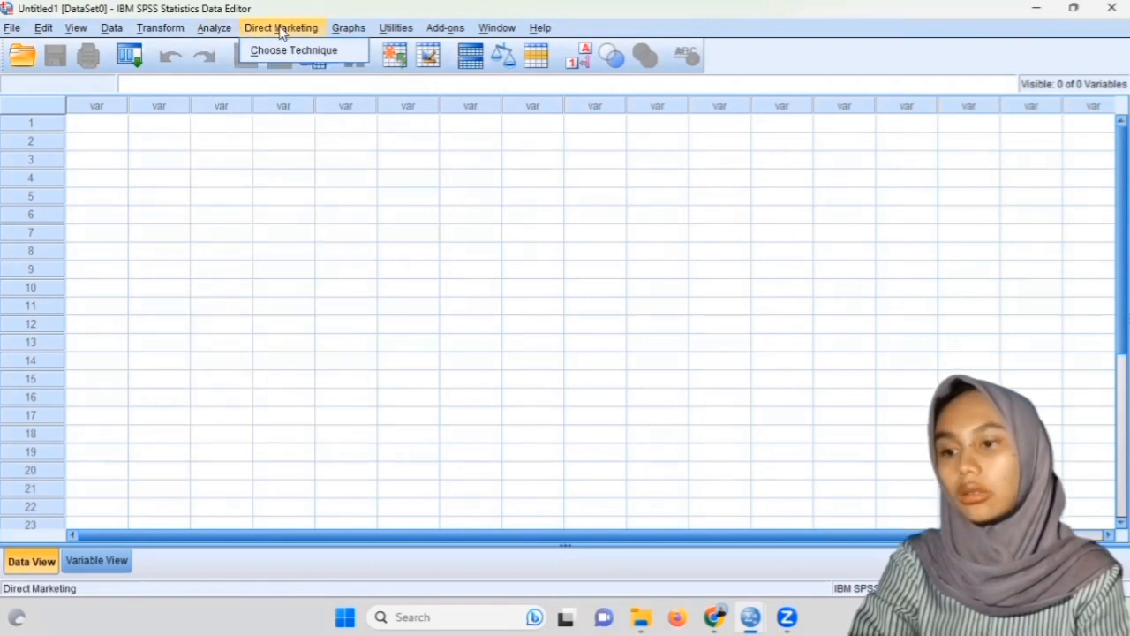
{"action": "mouse_move", "coordinate": [353, 32]}
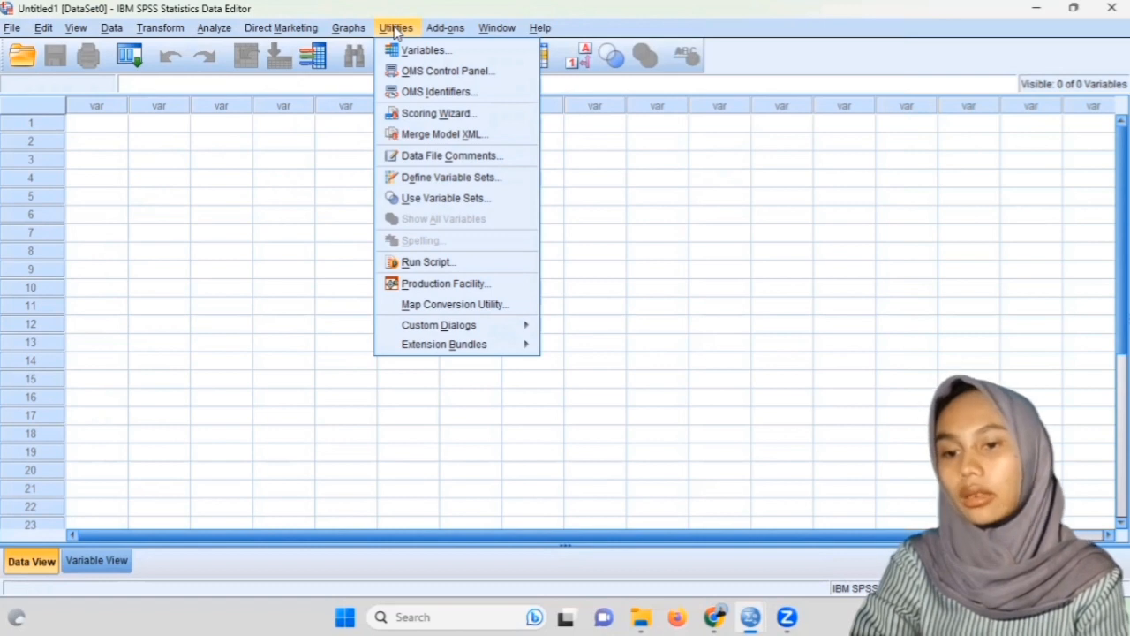
{"action": "mouse_move", "coordinate": [435, 32]}
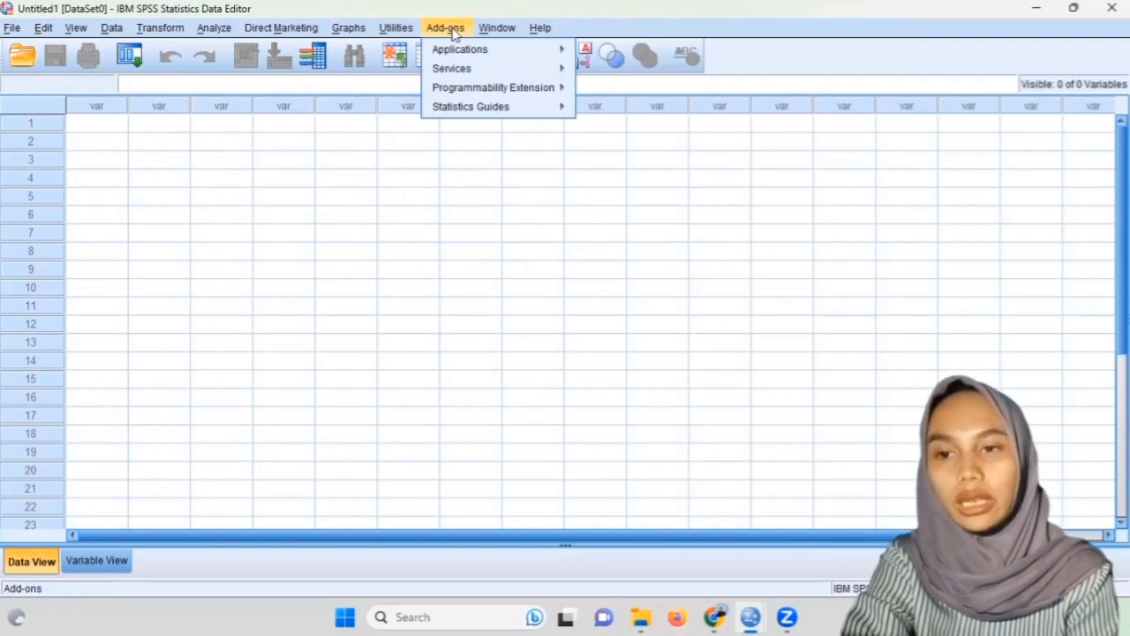
{"action": "mouse_move", "coordinate": [479, 31]}
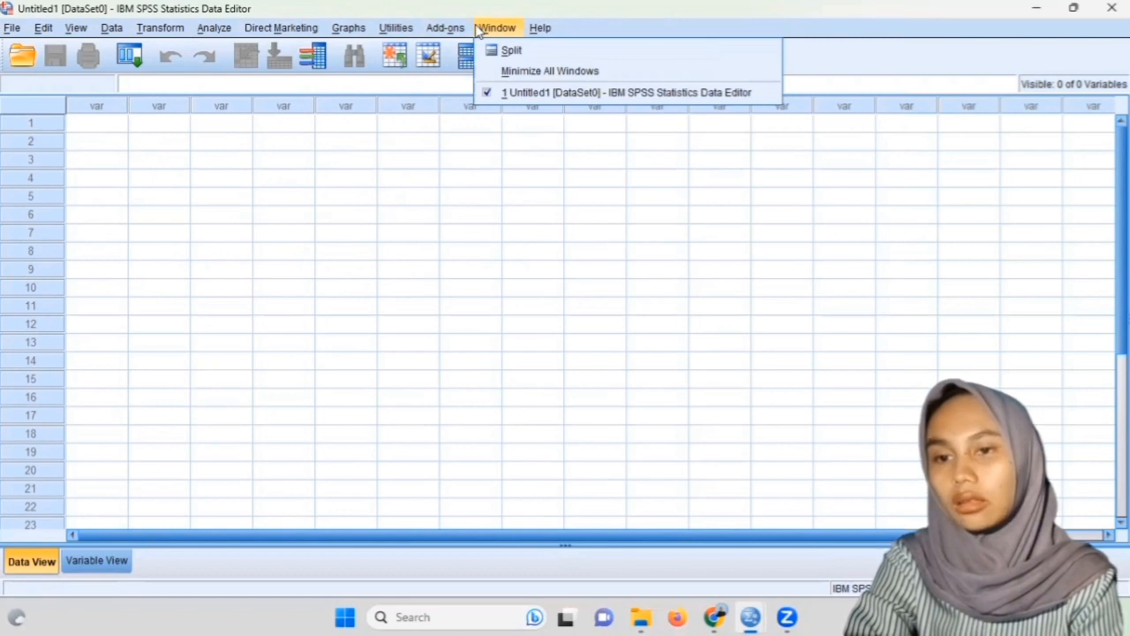
{"action": "mouse_move", "coordinate": [540, 29]}
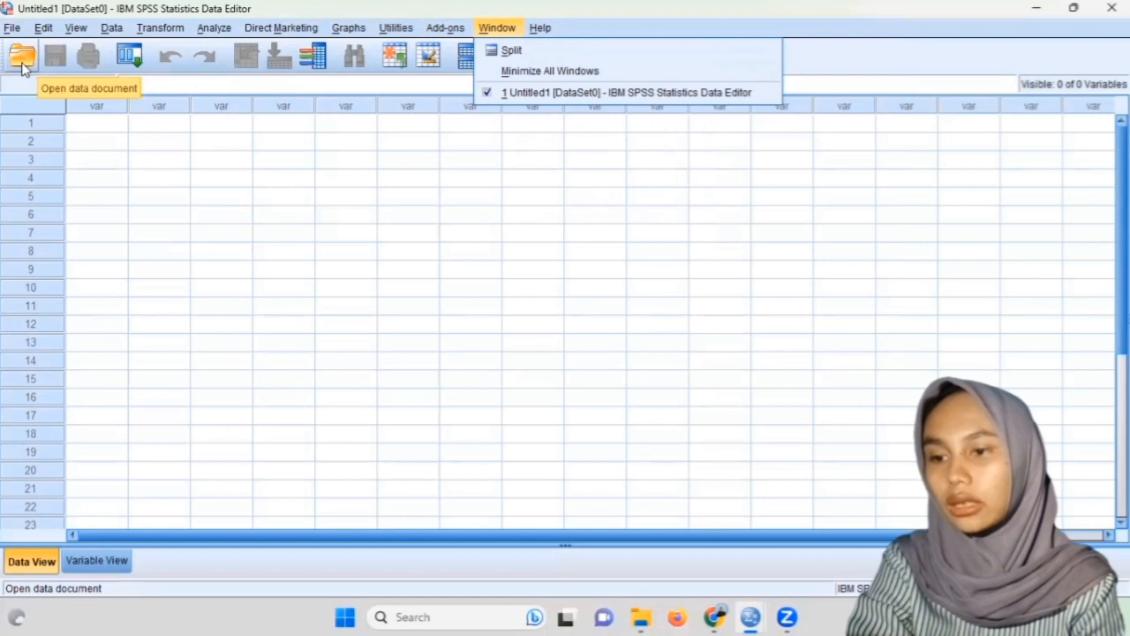
{"action": "left_click", "coordinate": [117, 142]}
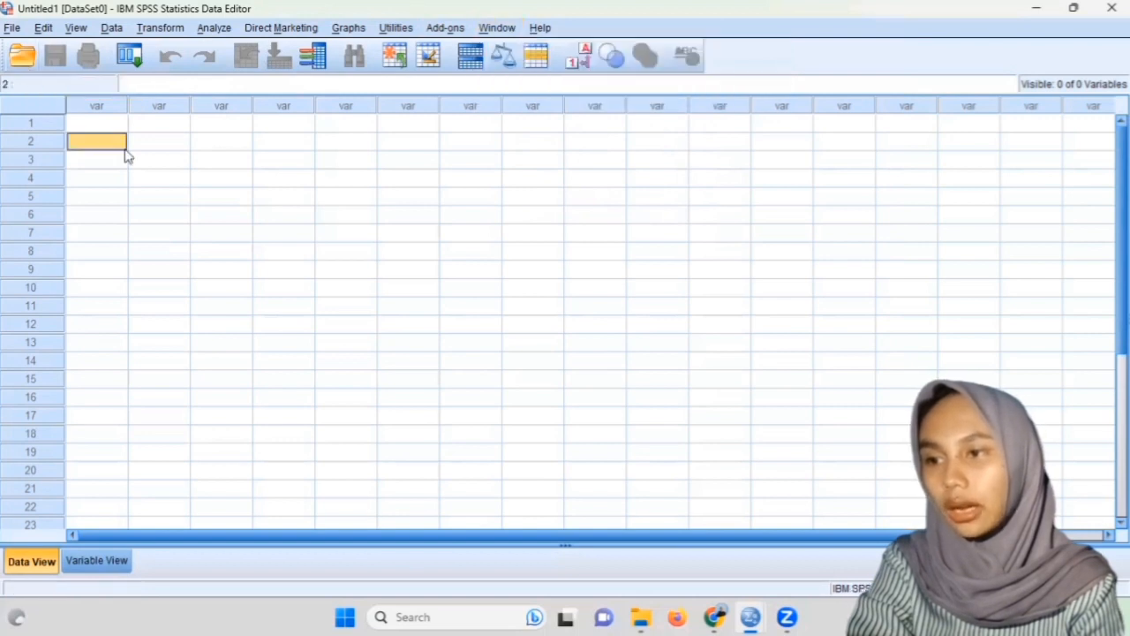
- View the SPSS data files available to open in the Documents folder, without opening any
{"action": "left_click", "coordinate": [23, 59]}
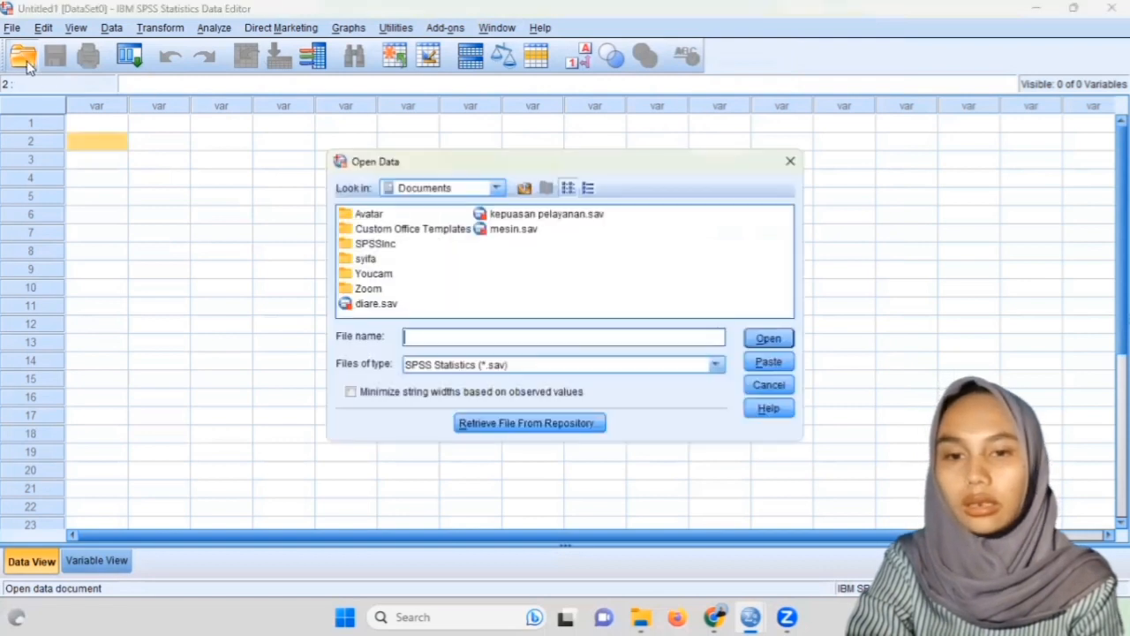
{"action": "left_click", "coordinate": [790, 160]}
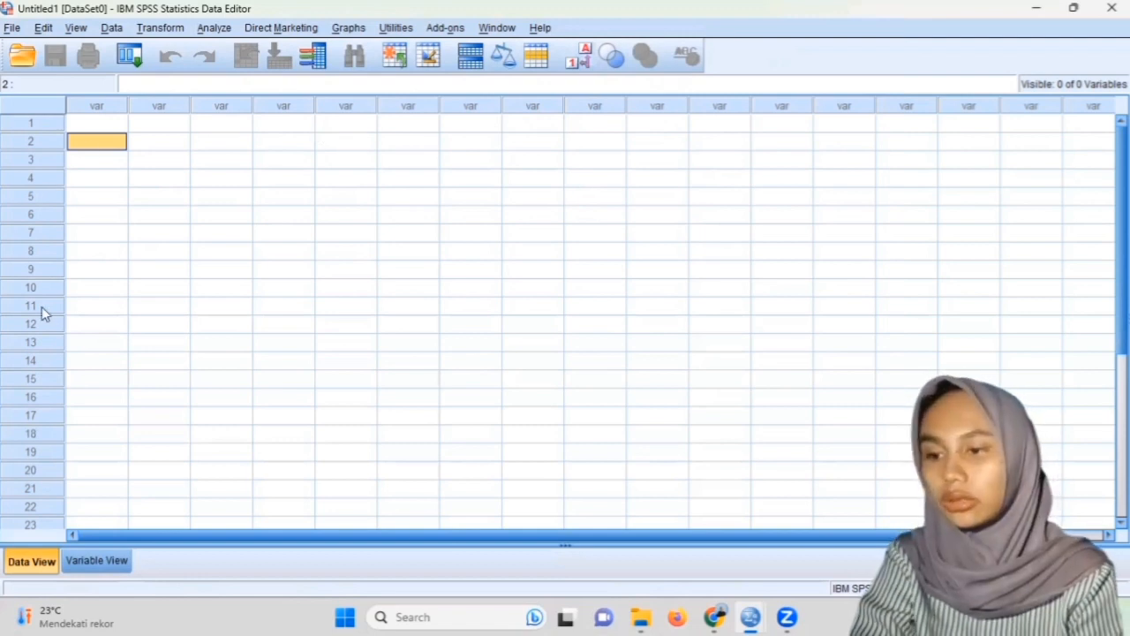
- Examine each variable attribute column in Variable View, from Name, Type and Width through Align, Measure and Role
{"action": "left_click", "coordinate": [86, 563]}
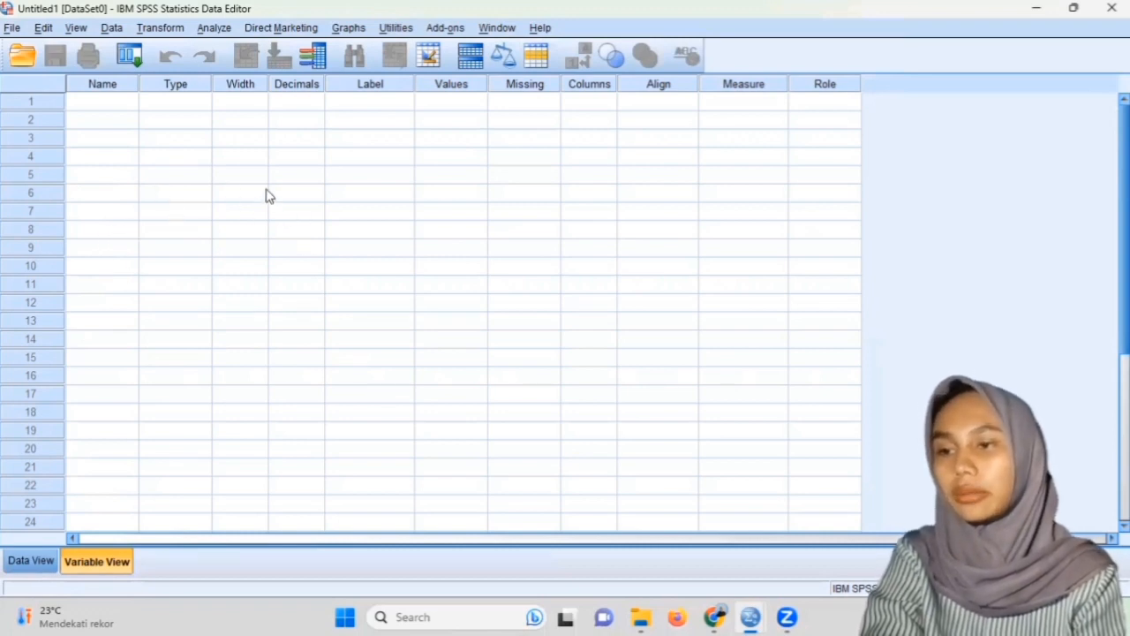
{"action": "left_click", "coordinate": [121, 91]}
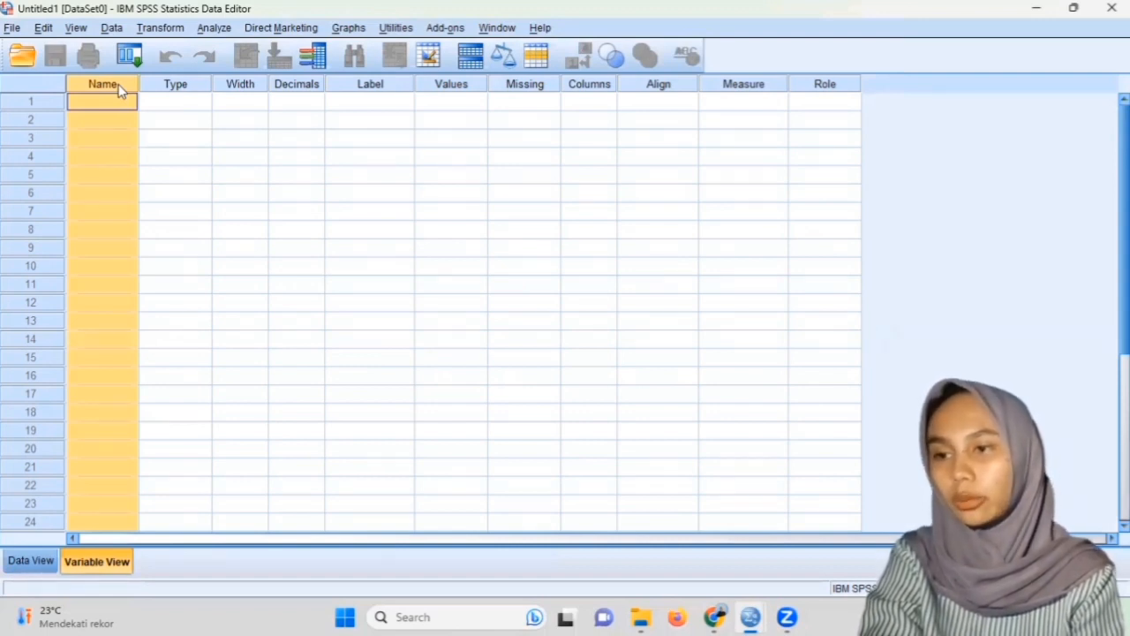
{"action": "left_click", "coordinate": [163, 86]}
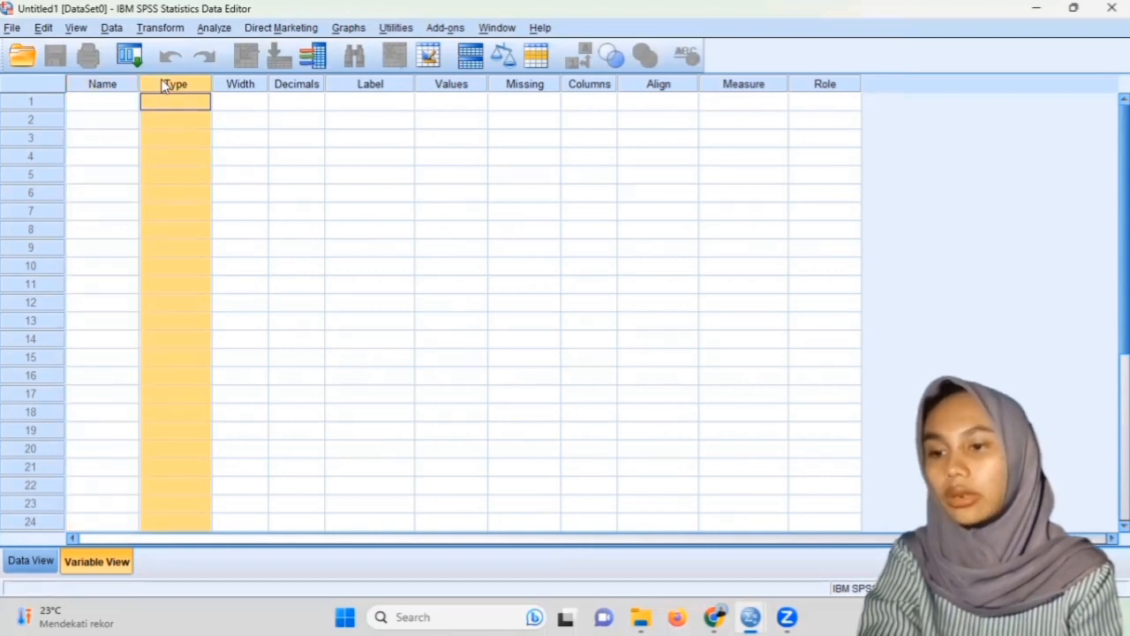
{"action": "left_click", "coordinate": [234, 84]}
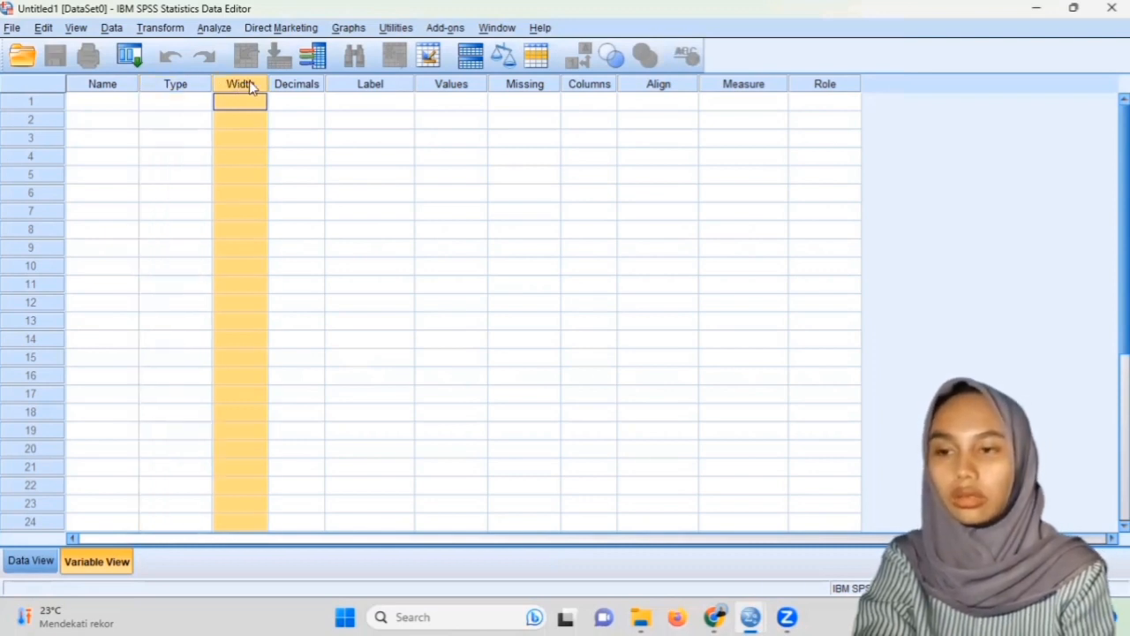
{"action": "left_click", "coordinate": [297, 84]}
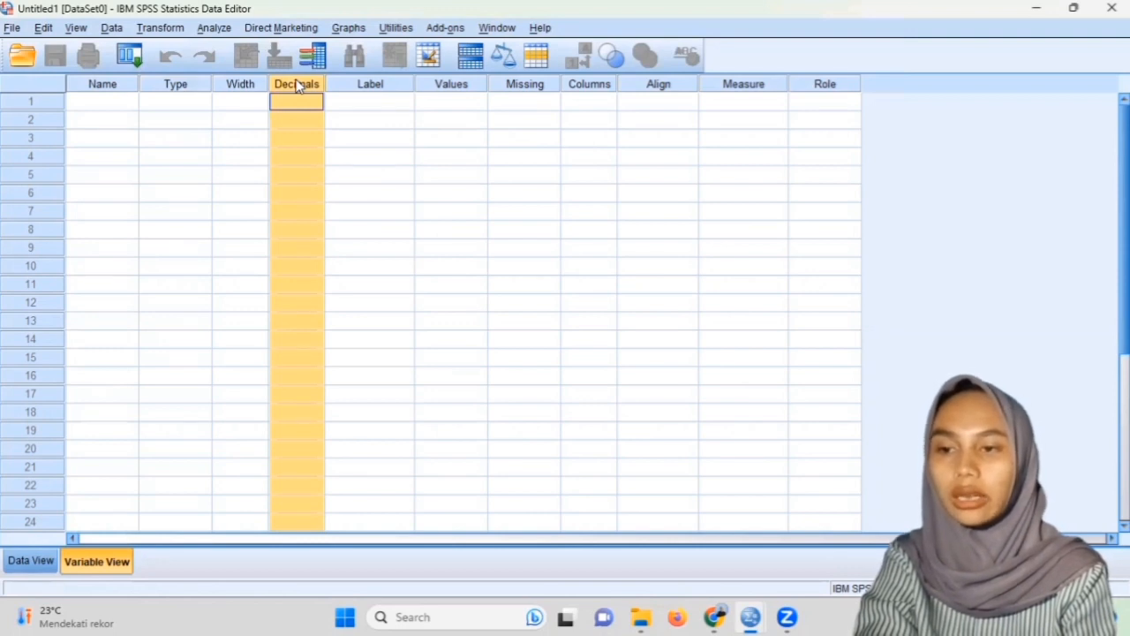
{"action": "left_click", "coordinate": [361, 85]}
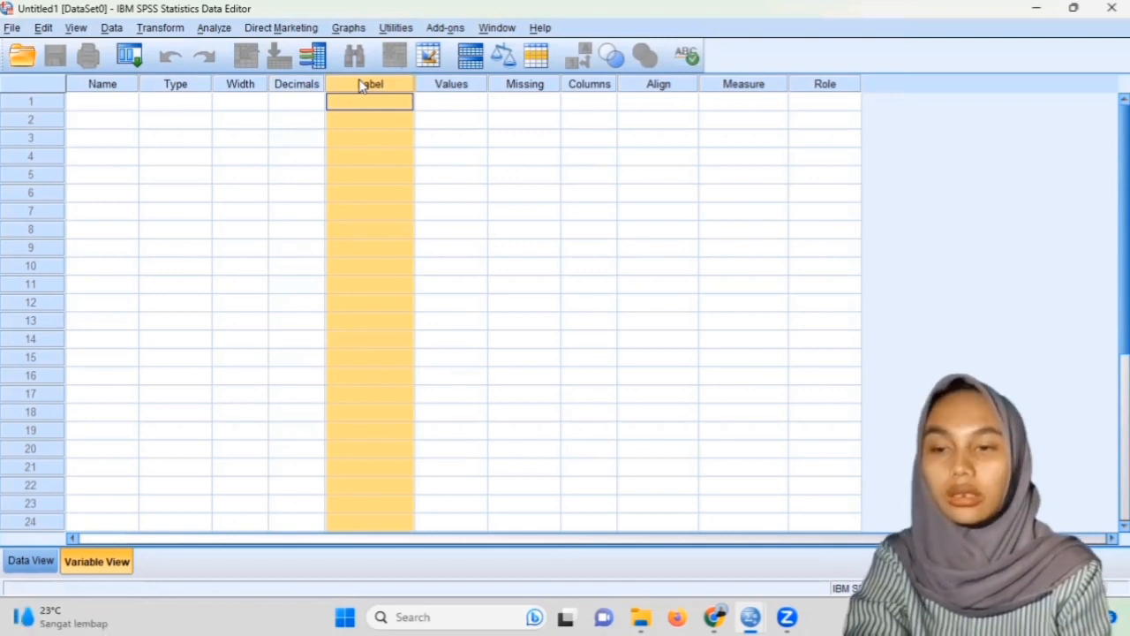
{"action": "left_click", "coordinate": [438, 93]}
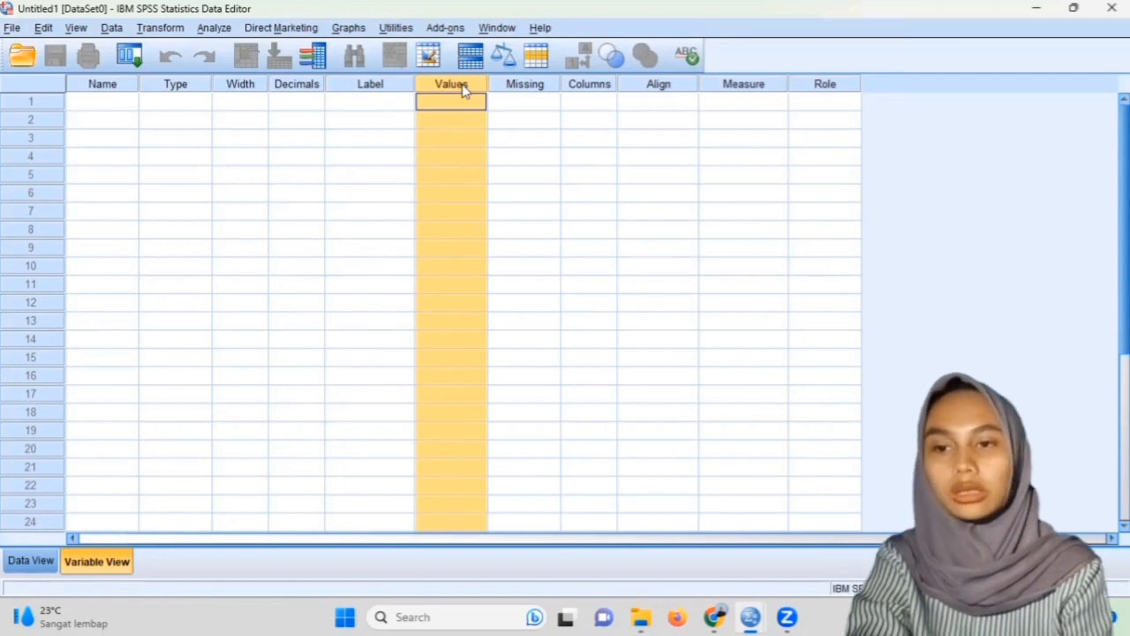
{"action": "left_click", "coordinate": [512, 91]}
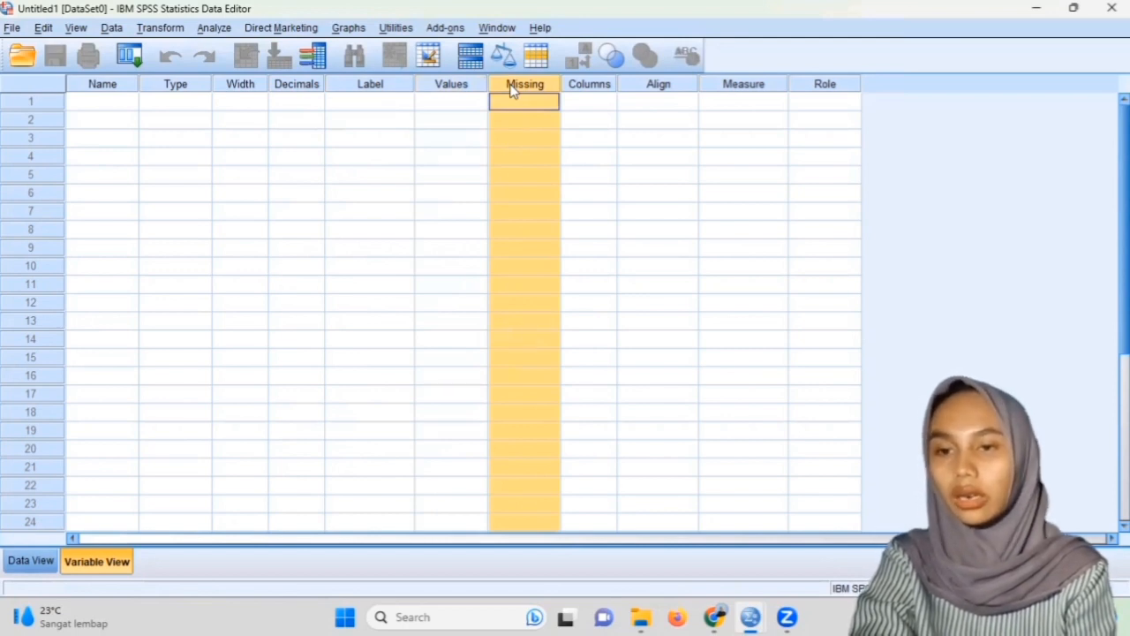
{"action": "left_click", "coordinate": [584, 86]}
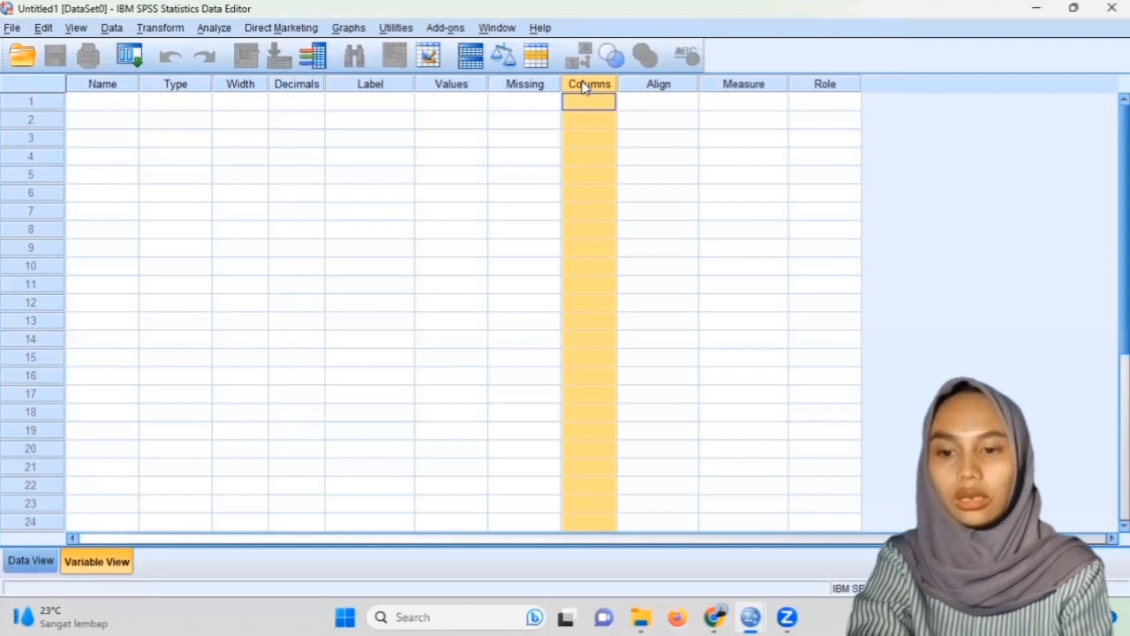
{"action": "left_click", "coordinate": [654, 90]}
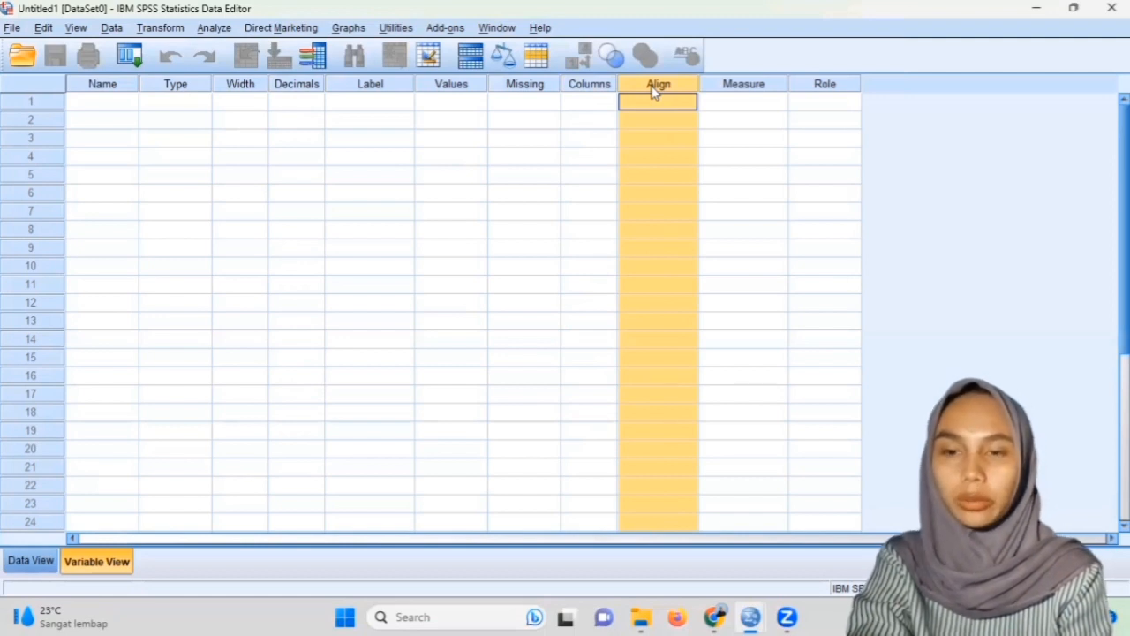
{"action": "left_click", "coordinate": [736, 86]}
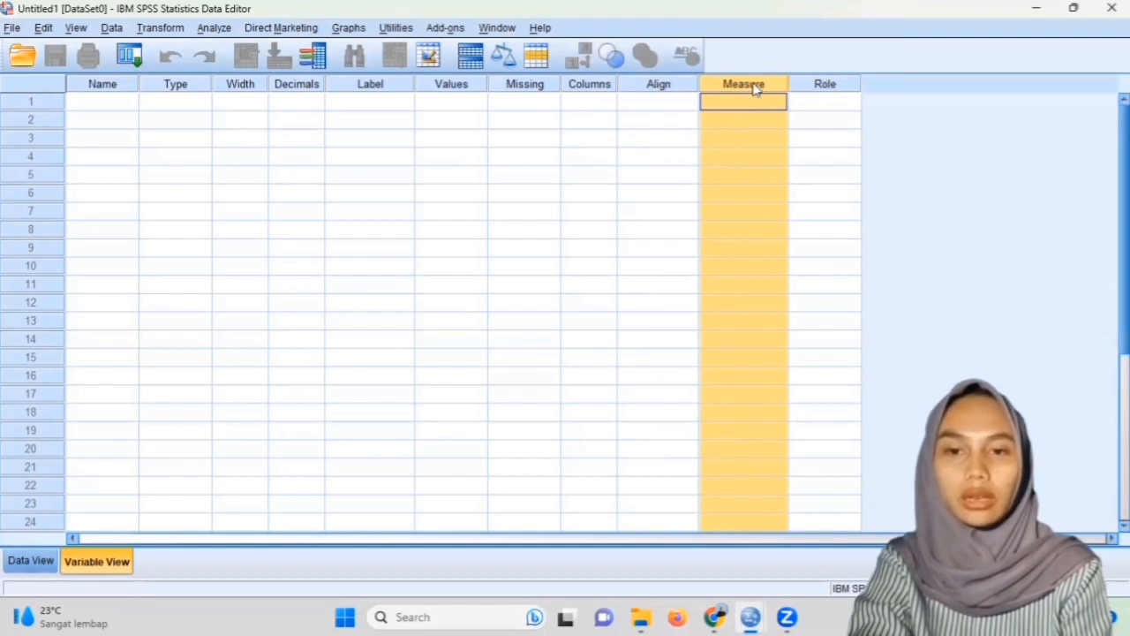
{"action": "left_click", "coordinate": [820, 88]}
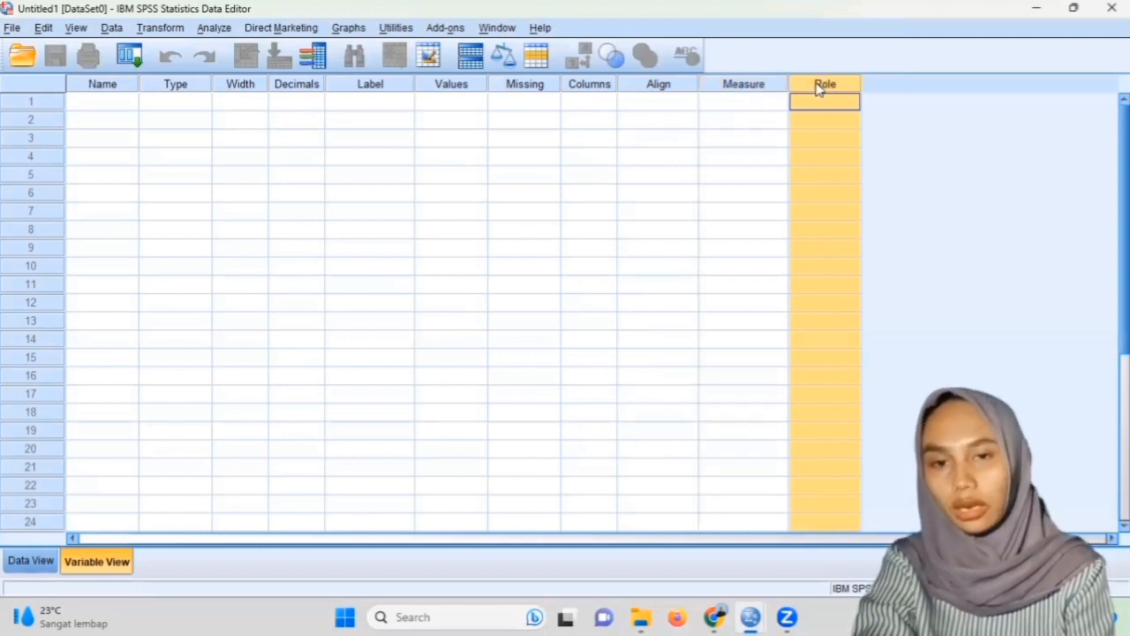
- Return to Data View and open the data file mesin.sav from the Documents folder
{"action": "left_click", "coordinate": [31, 560]}
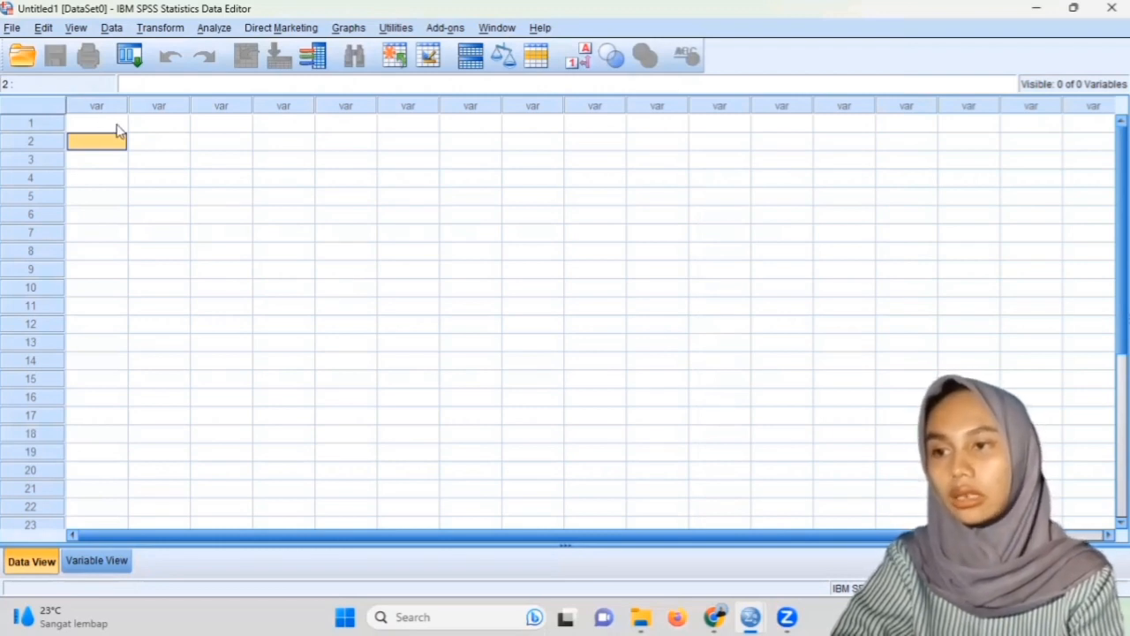
{"action": "left_click", "coordinate": [18, 56]}
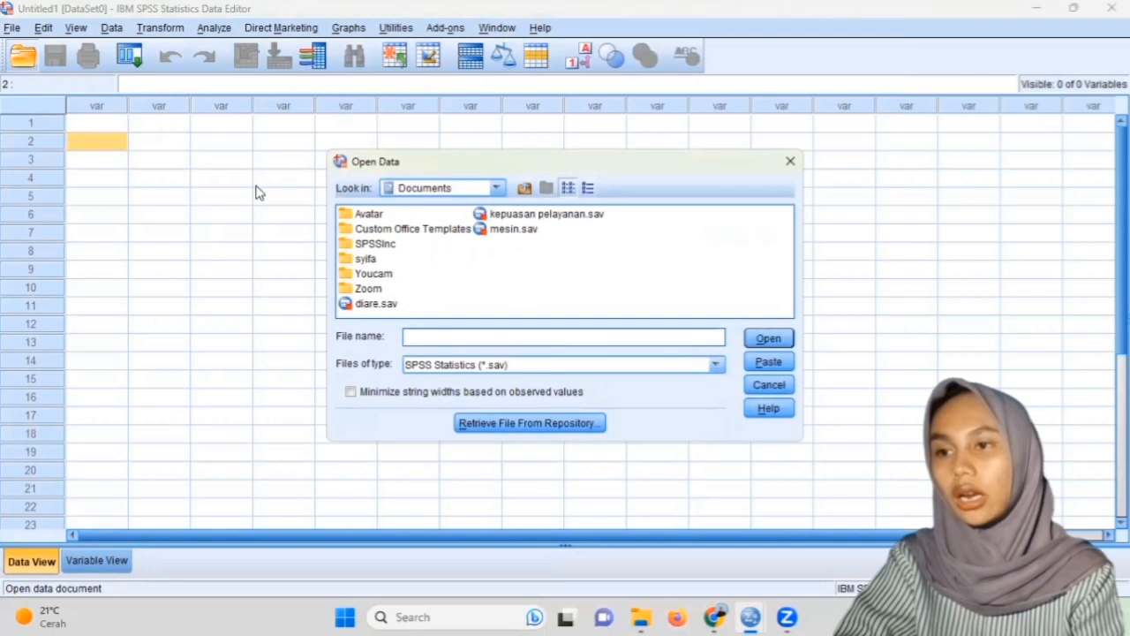
{"action": "left_click", "coordinate": [514, 231]}
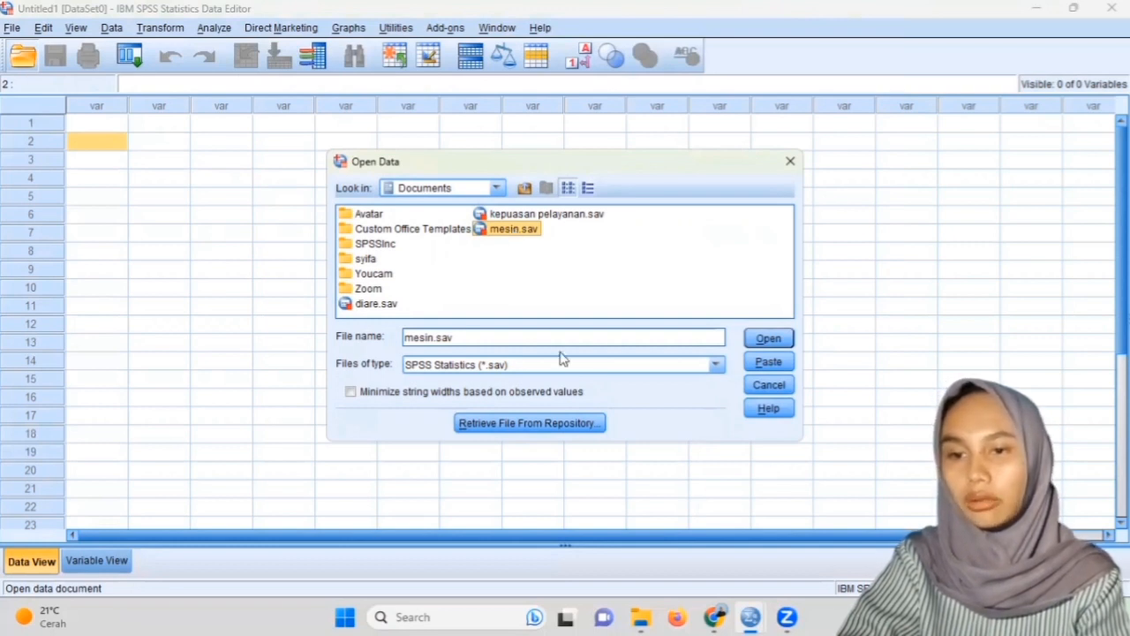
{"action": "left_click", "coordinate": [768, 341]}
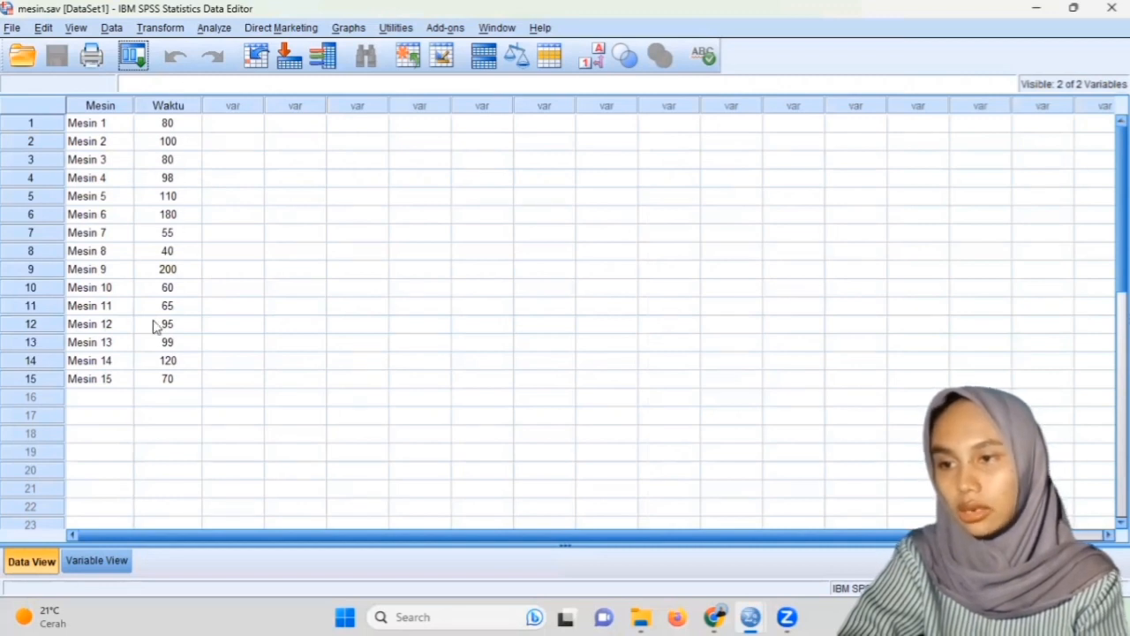
- Review the definitions of the Mesin and Waktu variables in Variable View
{"action": "left_click", "coordinate": [112, 562]}
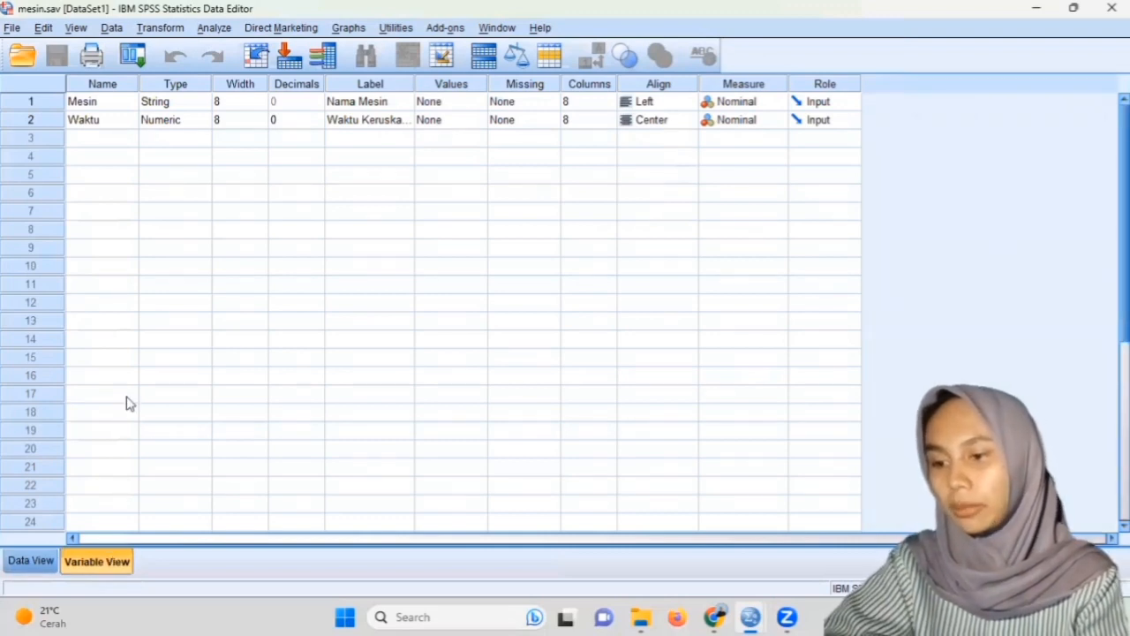
{"action": "left_click", "coordinate": [102, 86]}
{"action": "left_click", "coordinate": [104, 120]}
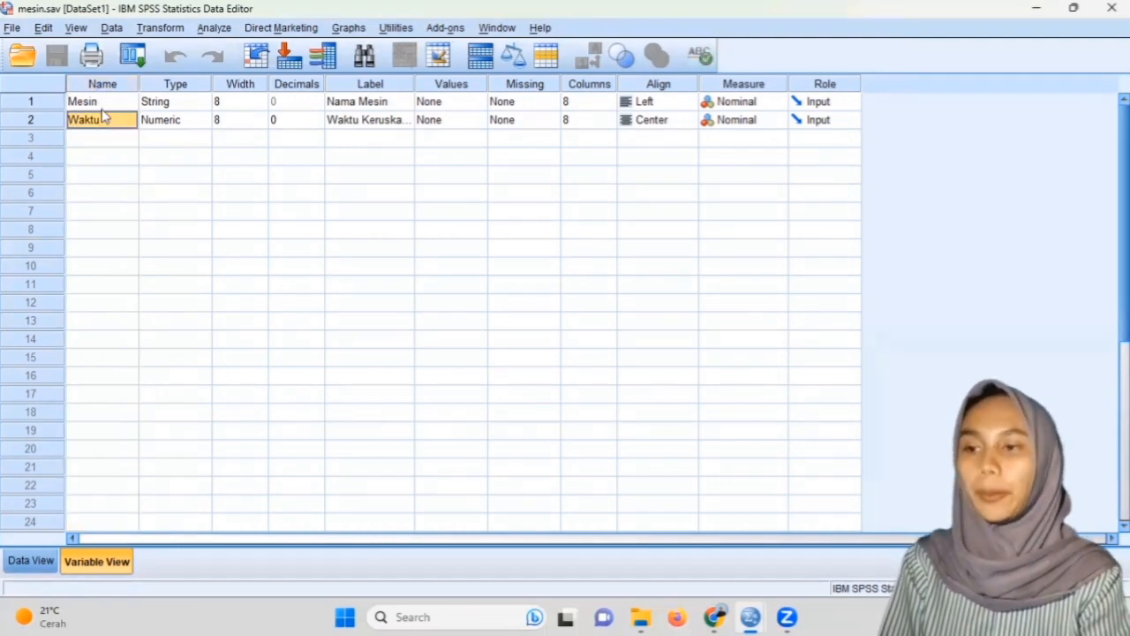
- Review the names, types and labels defined for the Mesin and Waktu variables
{"action": "left_click", "coordinate": [102, 106]}
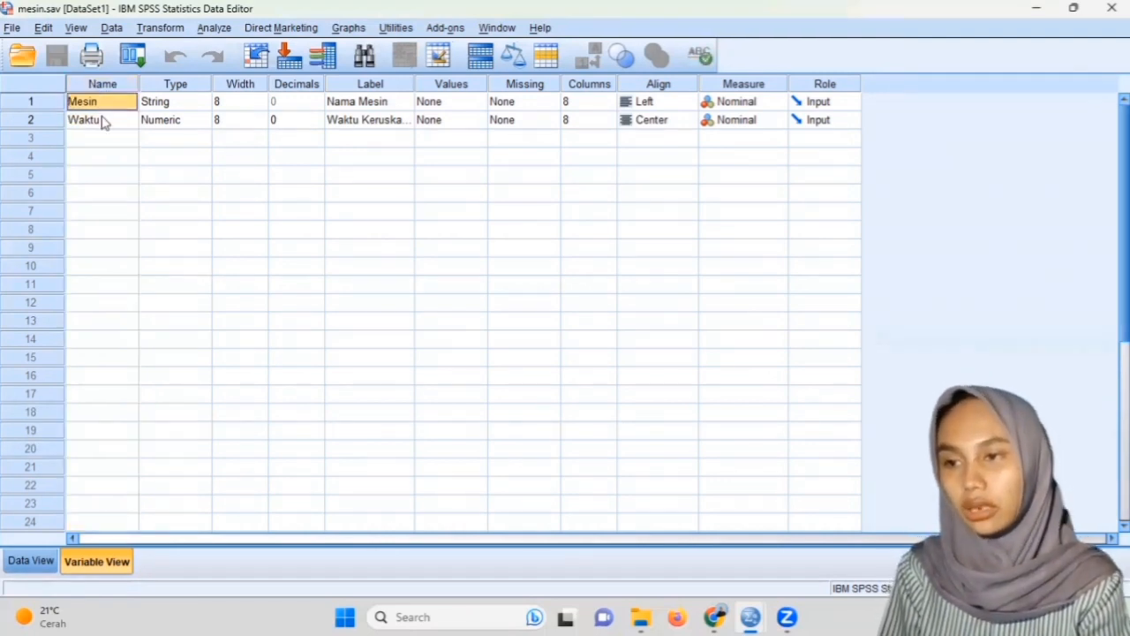
{"action": "left_click", "coordinate": [102, 121]}
{"action": "left_click", "coordinate": [164, 103]}
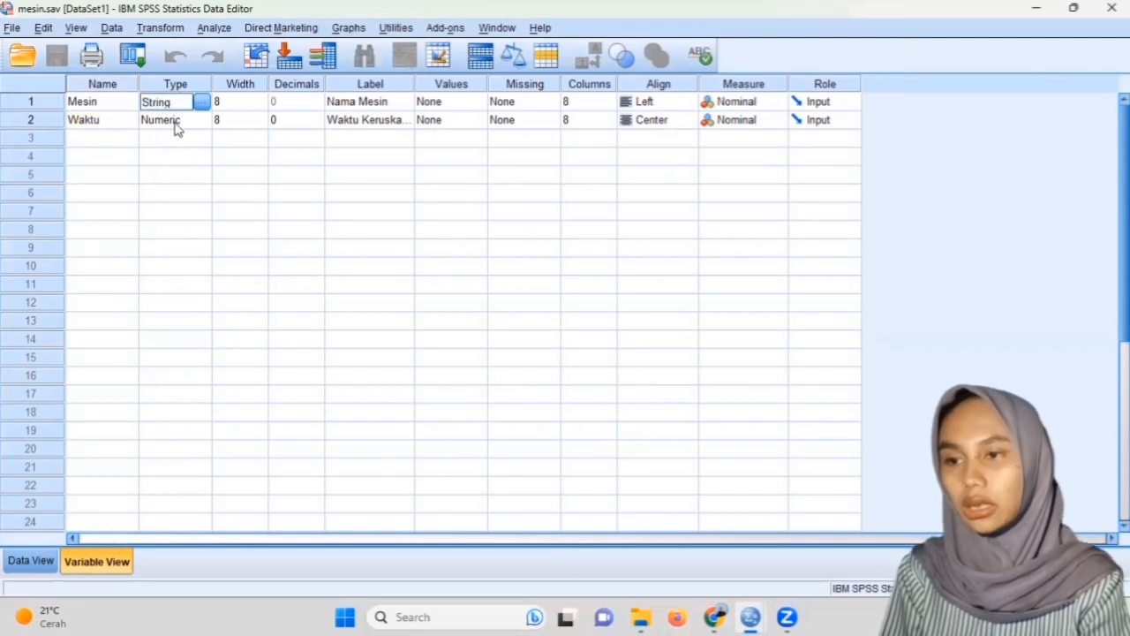
{"action": "left_click", "coordinate": [176, 129]}
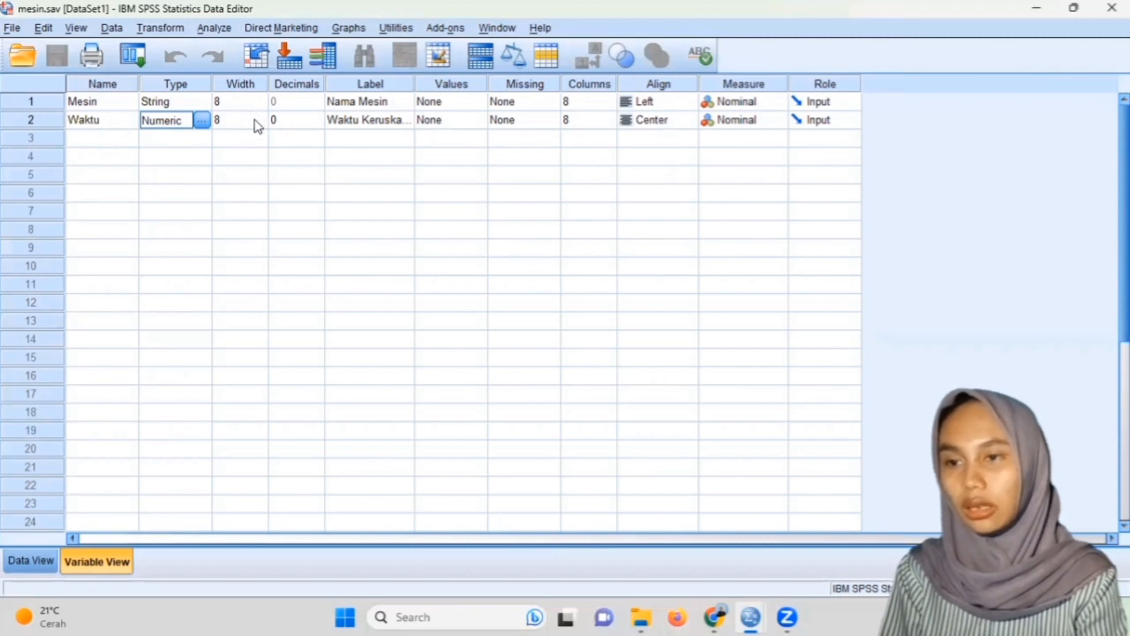
{"action": "left_click", "coordinate": [396, 88]}
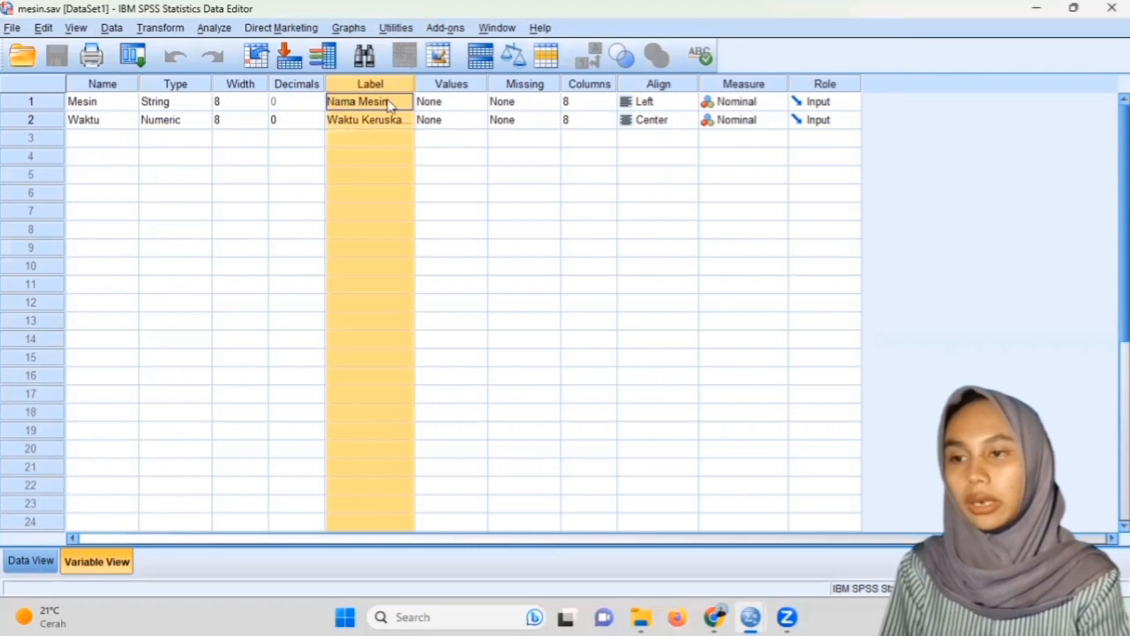
{"action": "left_click", "coordinate": [391, 122]}
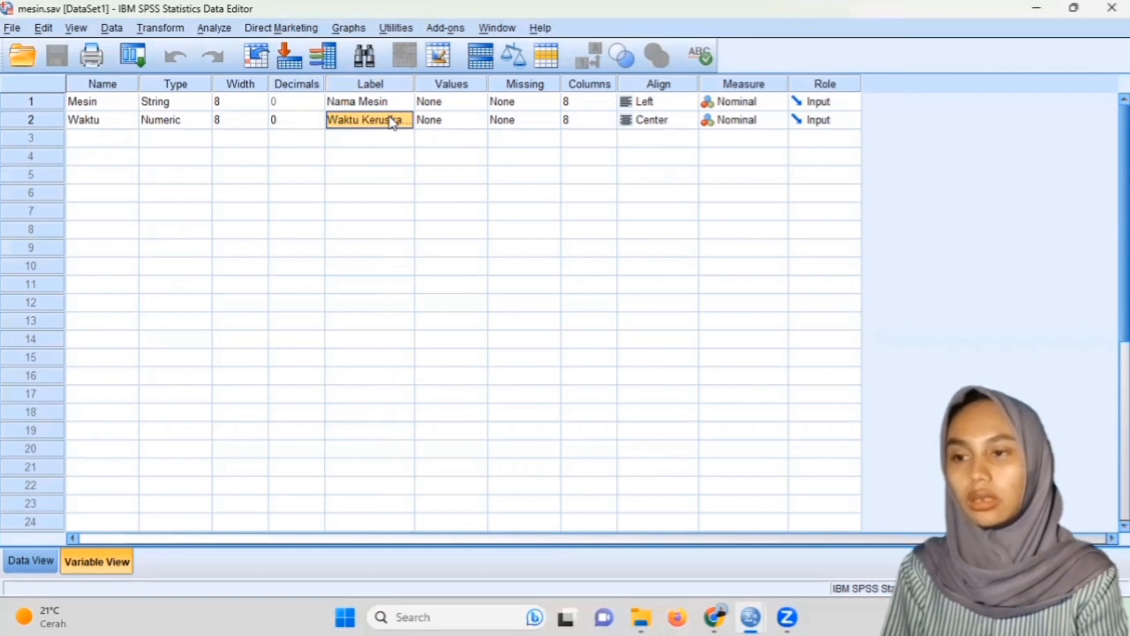
- Review the Values, Missing, Columns, Align and Measure settings of both variables, keeping Mesin aligned Left
{"action": "left_click", "coordinate": [461, 89]}
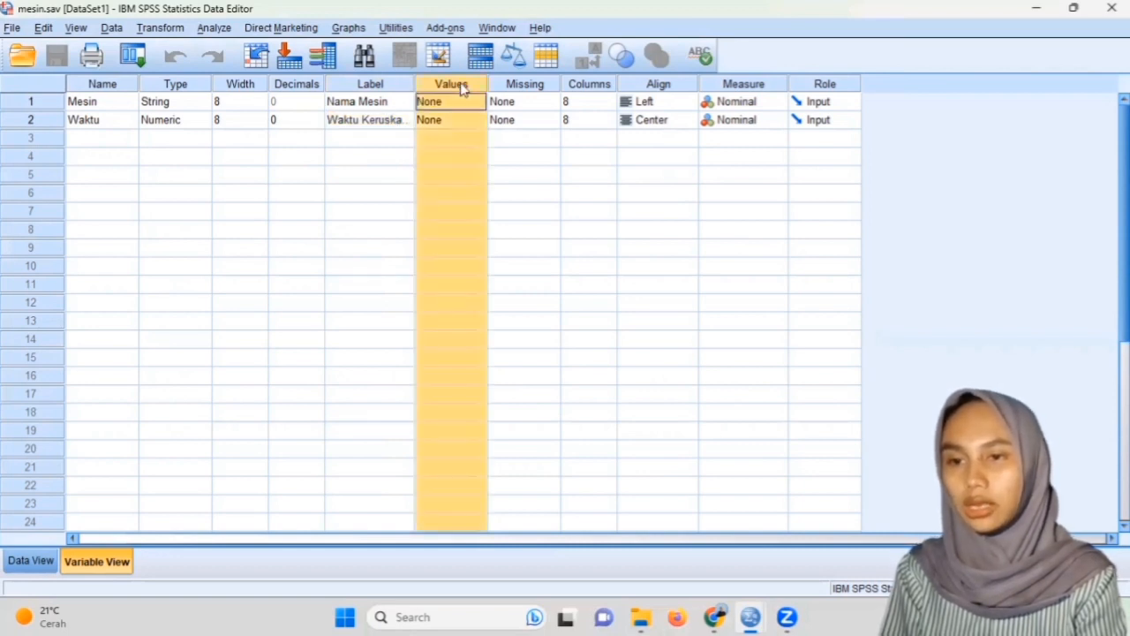
{"action": "left_click", "coordinate": [518, 83]}
{"action": "left_click", "coordinate": [589, 84]}
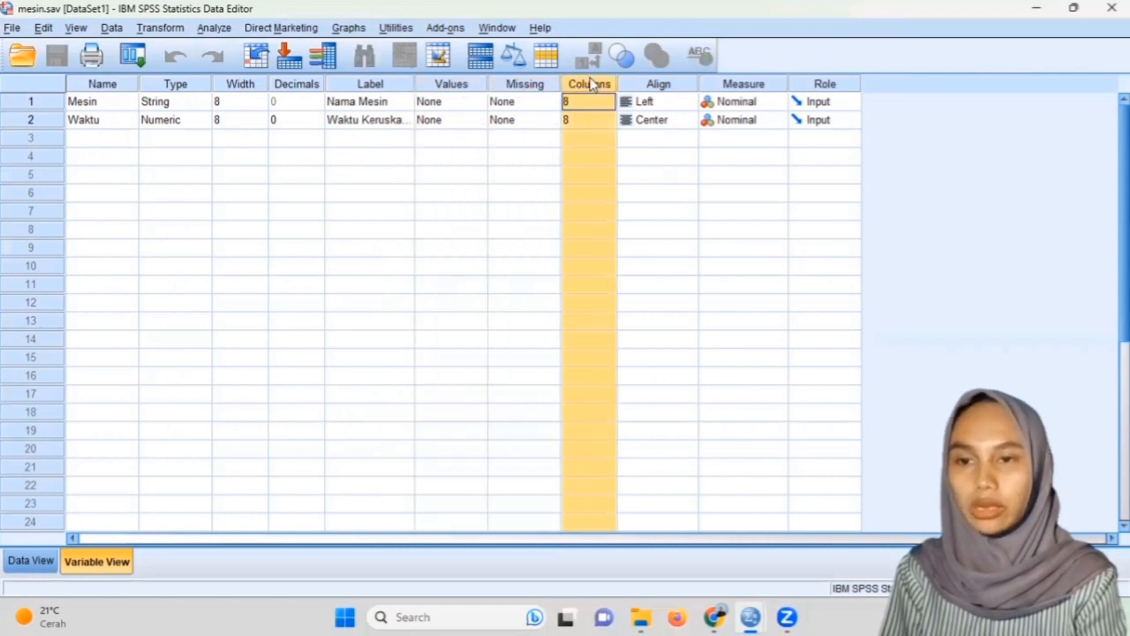
{"action": "left_click", "coordinate": [645, 86]}
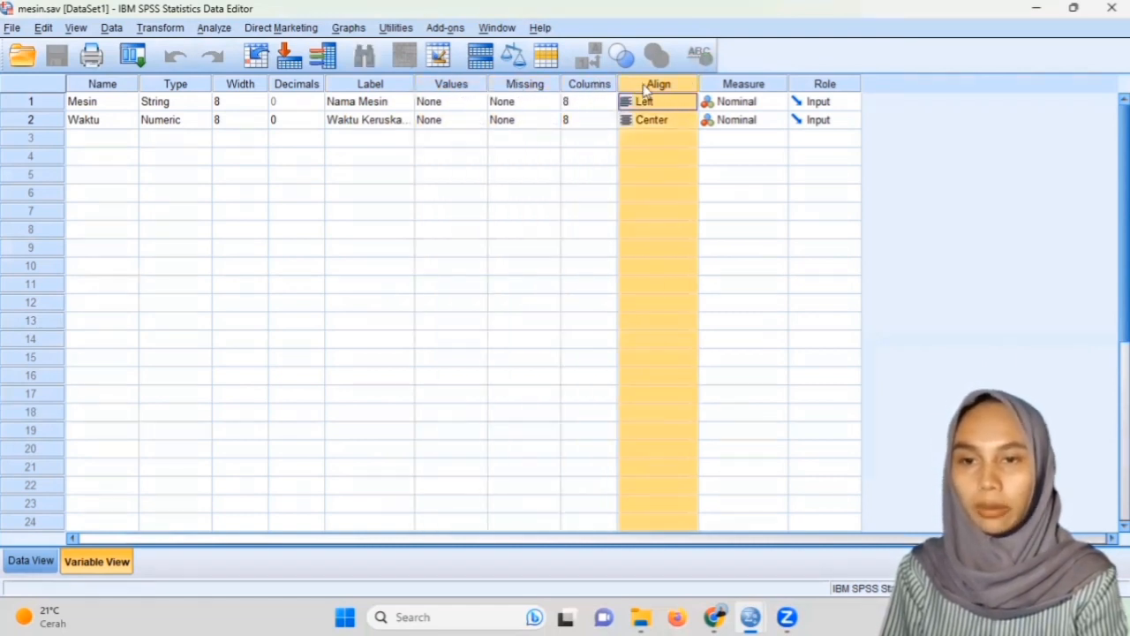
{"action": "left_click", "coordinate": [687, 103]}
{"action": "left_click", "coordinate": [685, 103]}
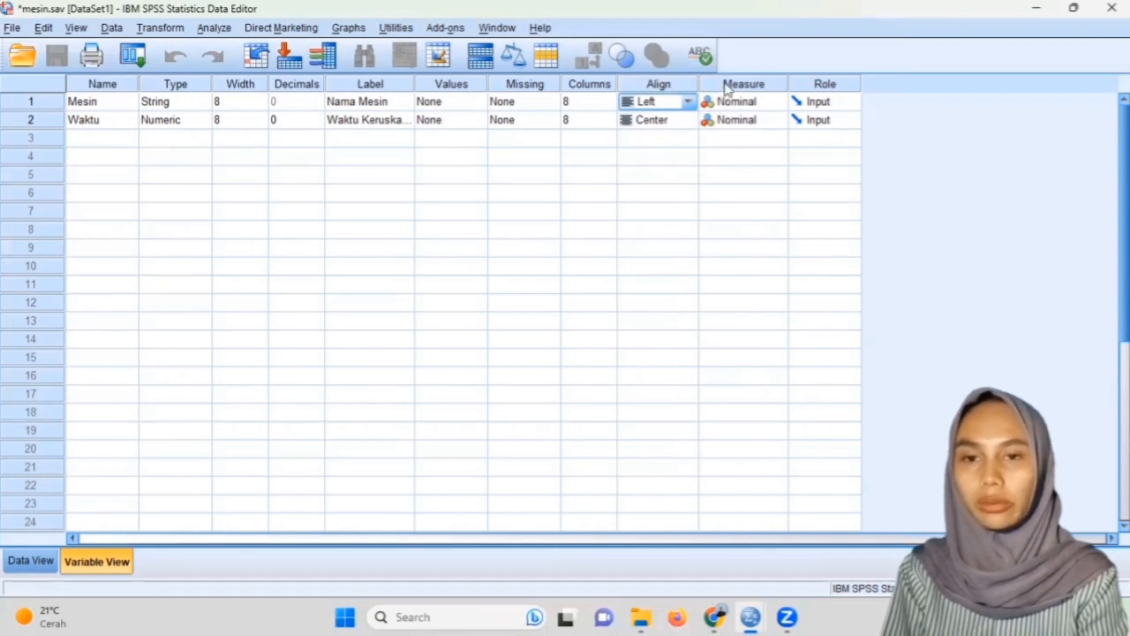
{"action": "left_click", "coordinate": [724, 86]}
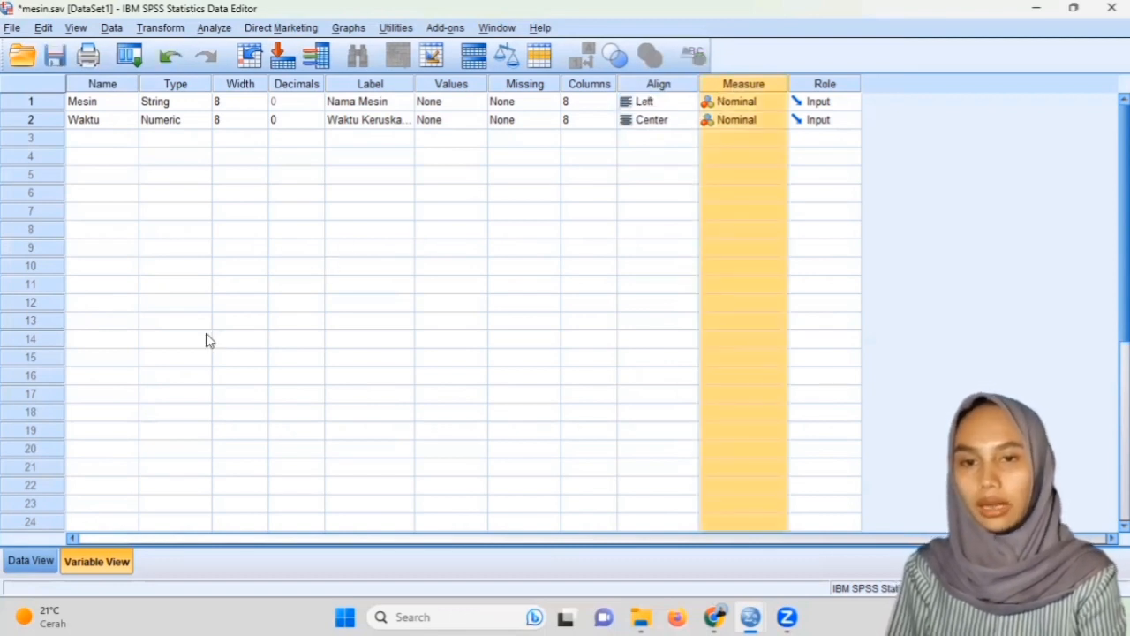
- Return to Data View and start an Explore analysis with Waktu Keruskan Mesin as the dependent variable
{"action": "left_click", "coordinate": [35, 554]}
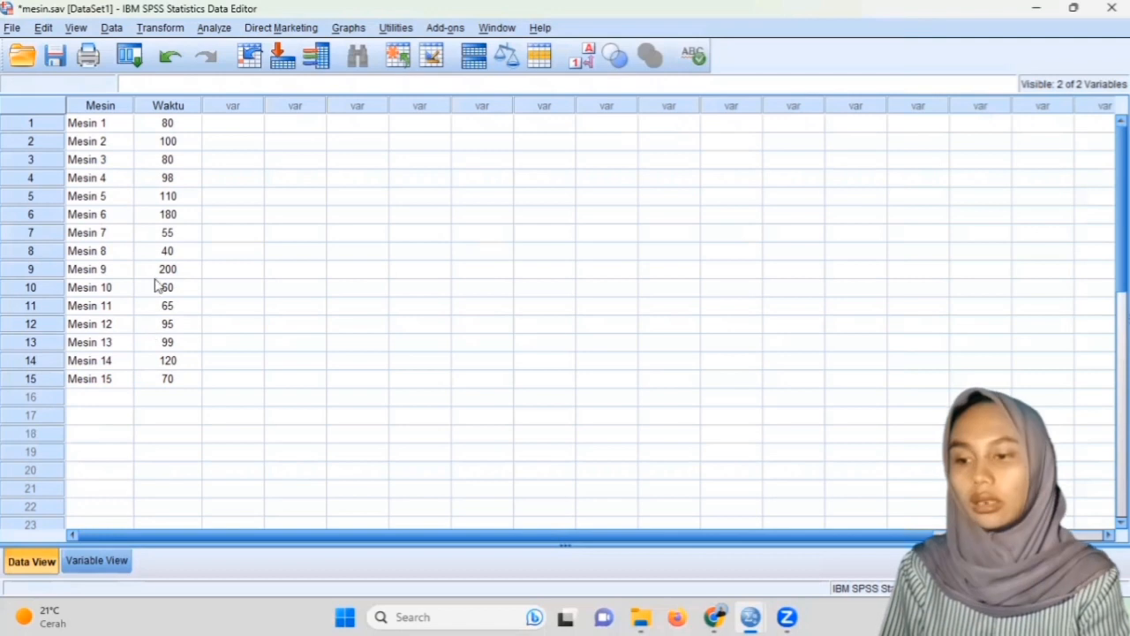
{"action": "left_click", "coordinate": [212, 28]}
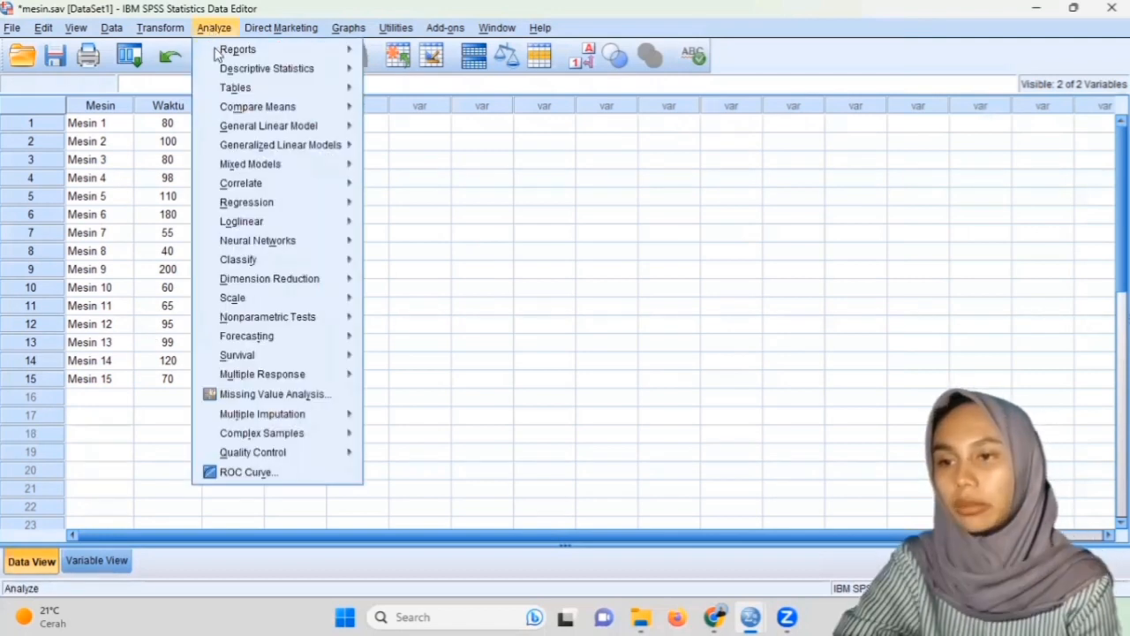
{"action": "mouse_move", "coordinate": [247, 70]}
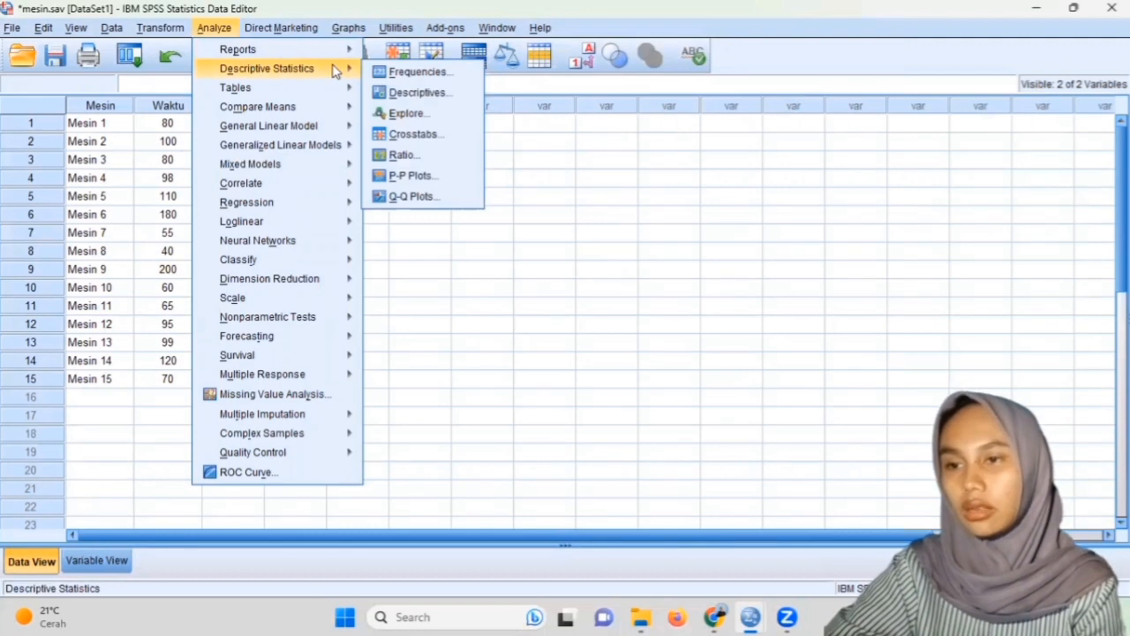
{"action": "left_click", "coordinate": [408, 115]}
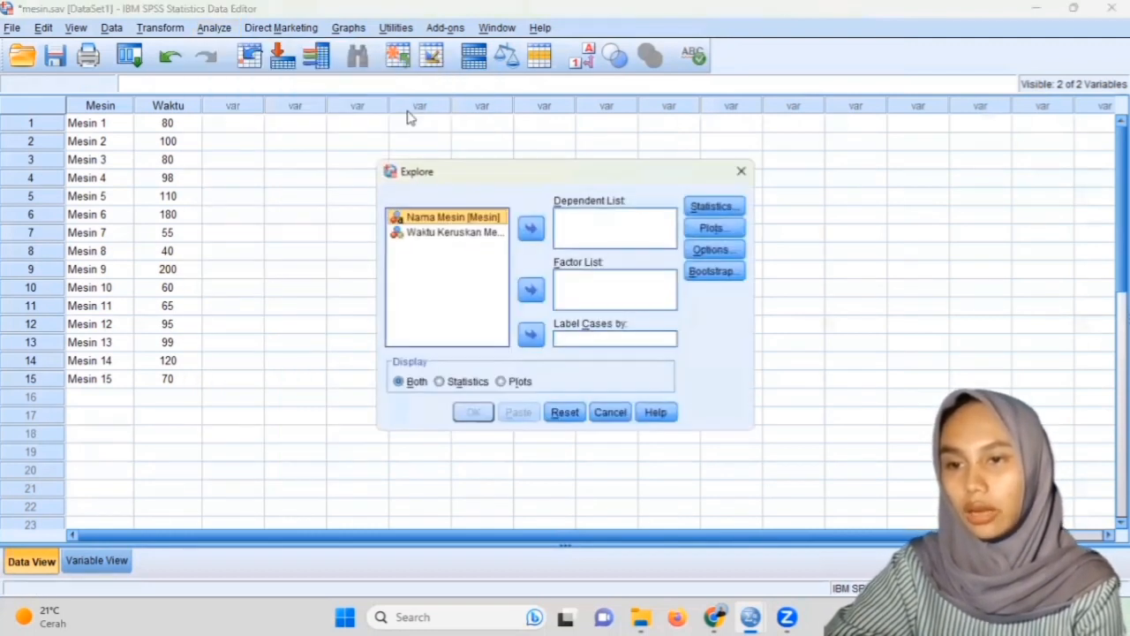
{"action": "left_click", "coordinate": [450, 233]}
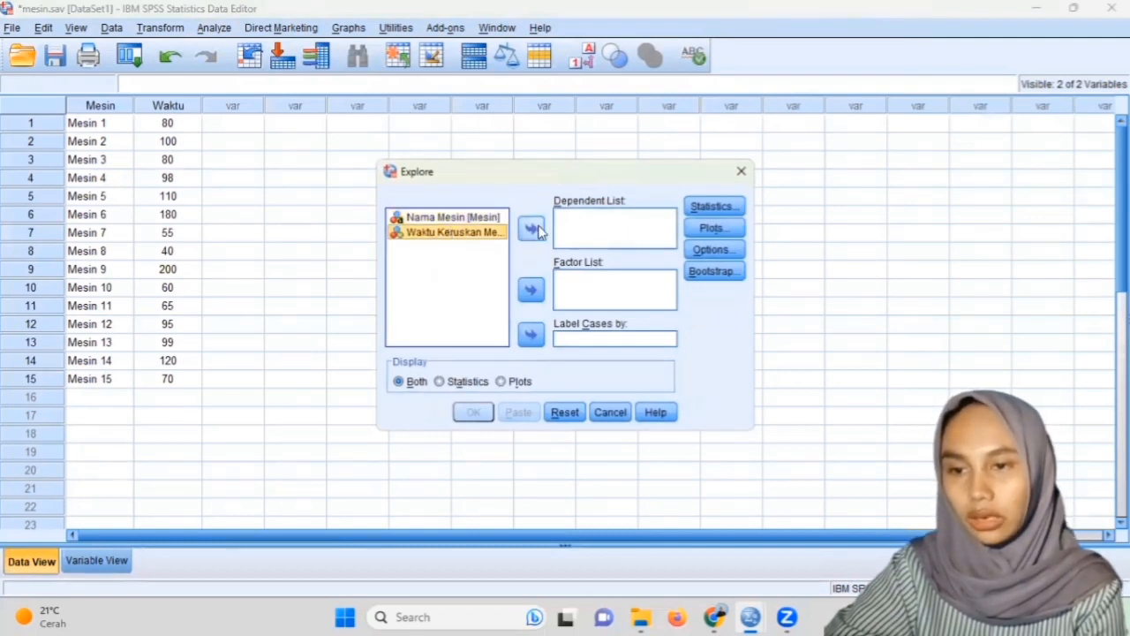
{"action": "left_click", "coordinate": [531, 230]}
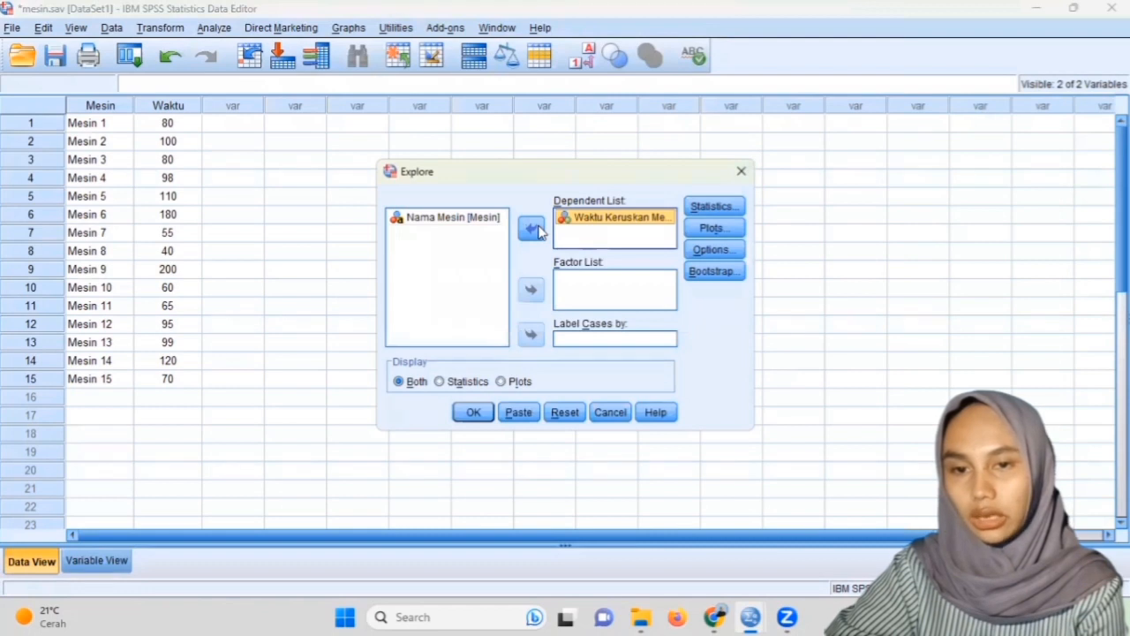
- Include normality plots with tests in the Explore plots and run the analysis
{"action": "left_click", "coordinate": [697, 229]}
{"action": "left_click", "coordinate": [554, 285]}
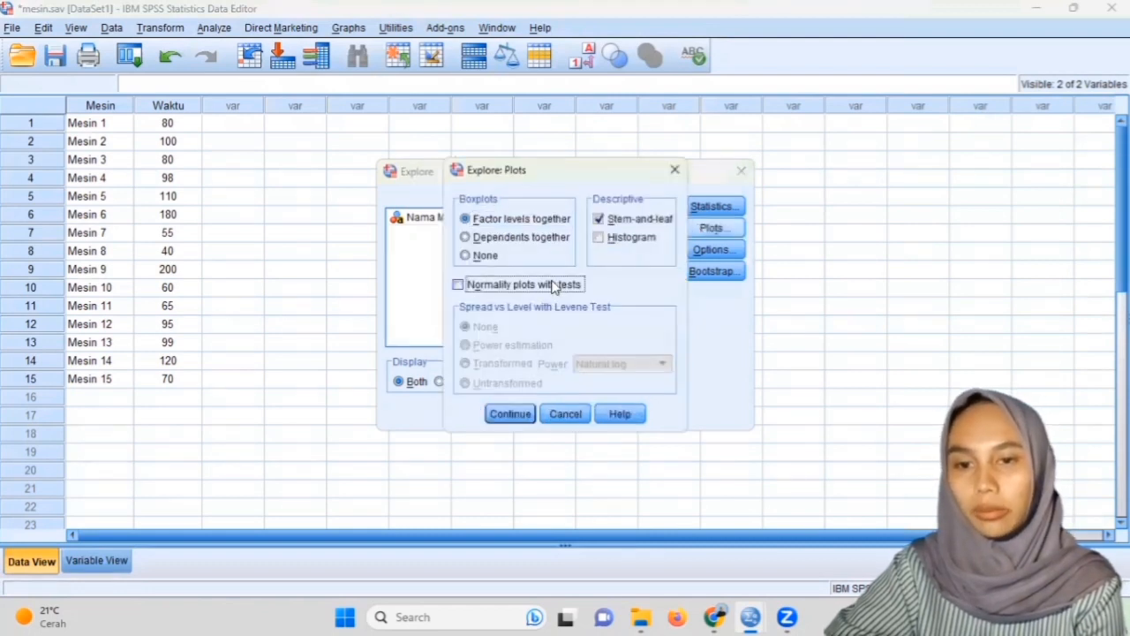
{"action": "left_click", "coordinate": [516, 413]}
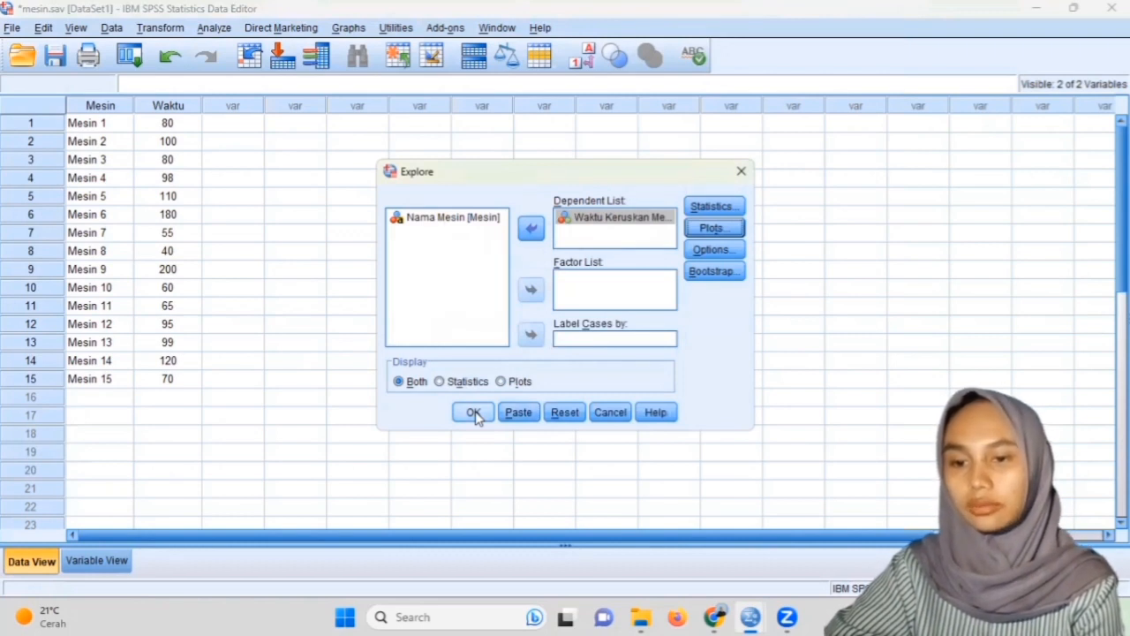
{"action": "left_click", "coordinate": [474, 413]}
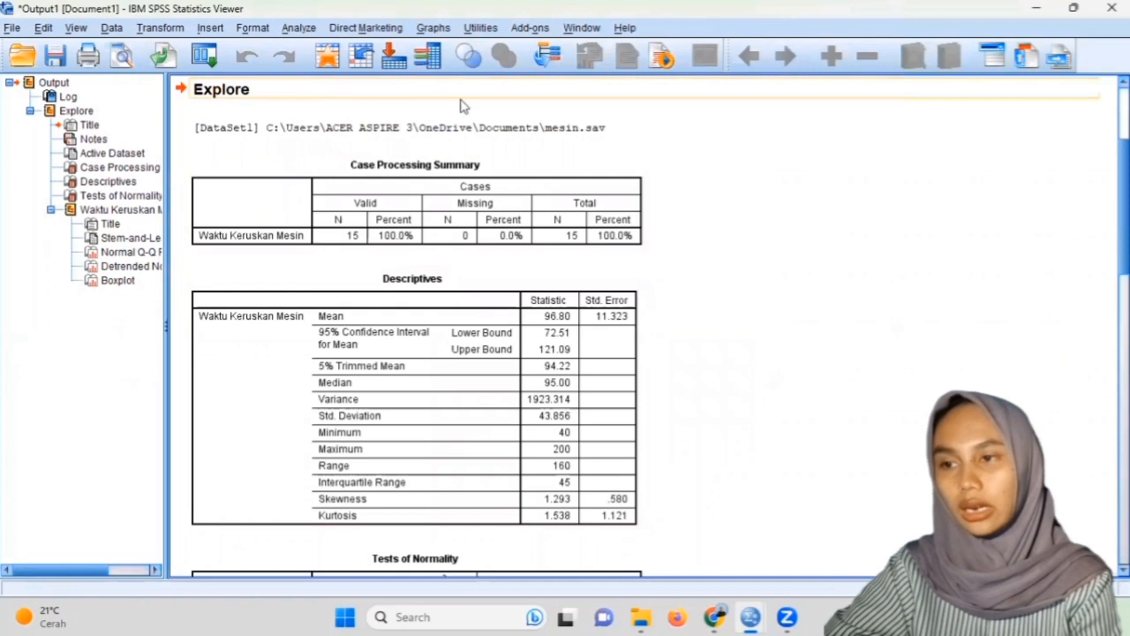
- Examine the Case Processing Summary and the Descriptives table, including the skewness and kurtosis of Waktu Keruskan Mesin
{"action": "left_click", "coordinate": [469, 167]}
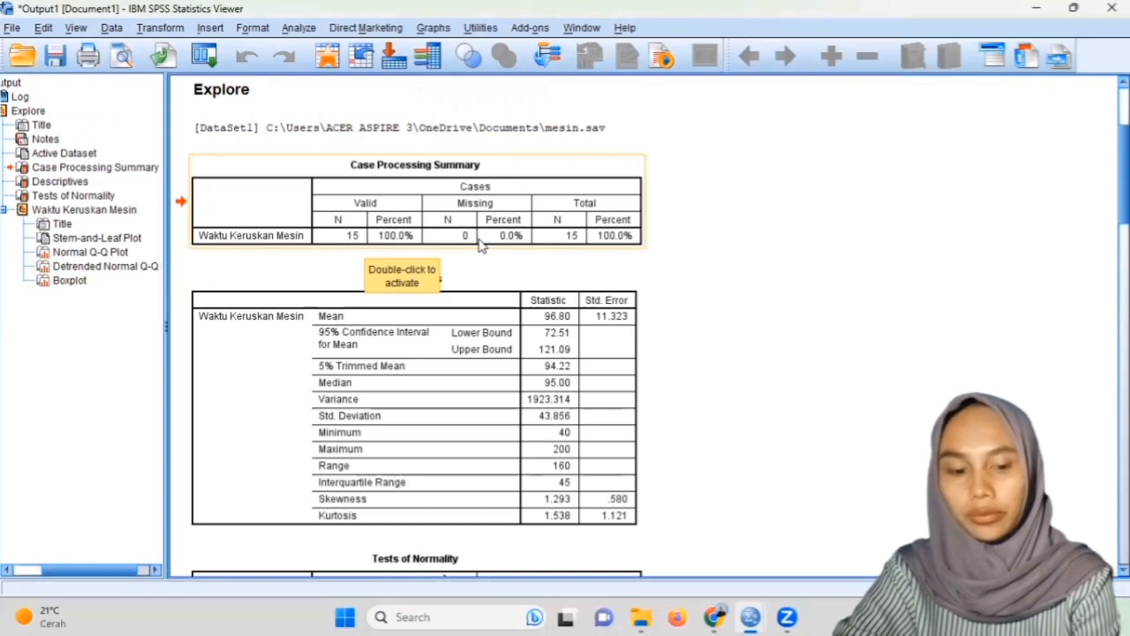
{"action": "key", "text": "Down"}
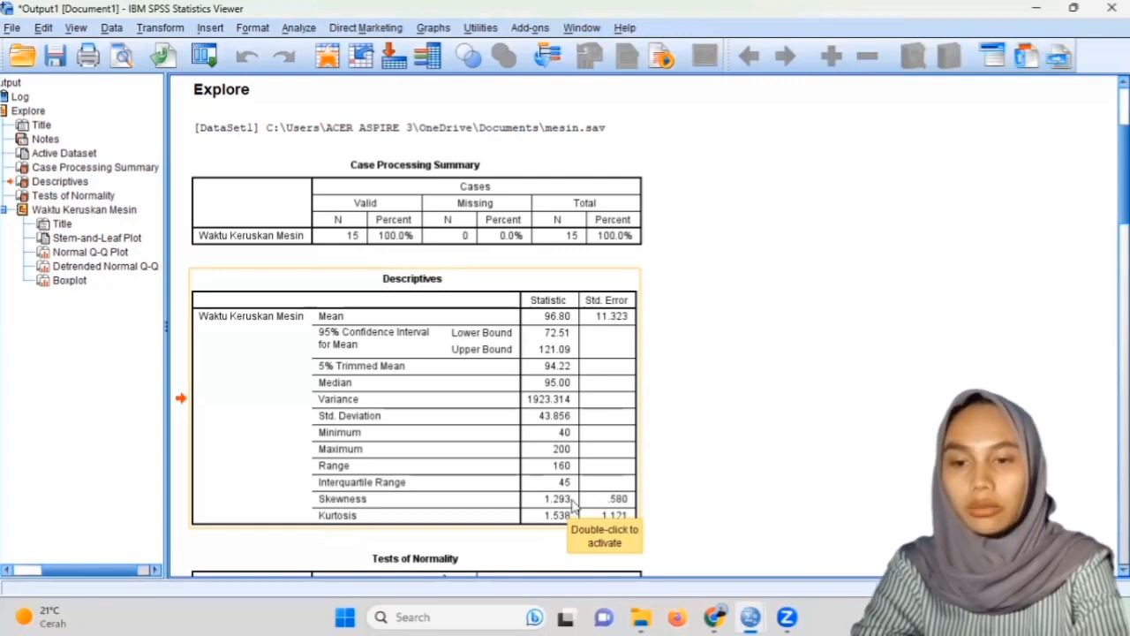
{"action": "left_click", "coordinate": [497, 508]}
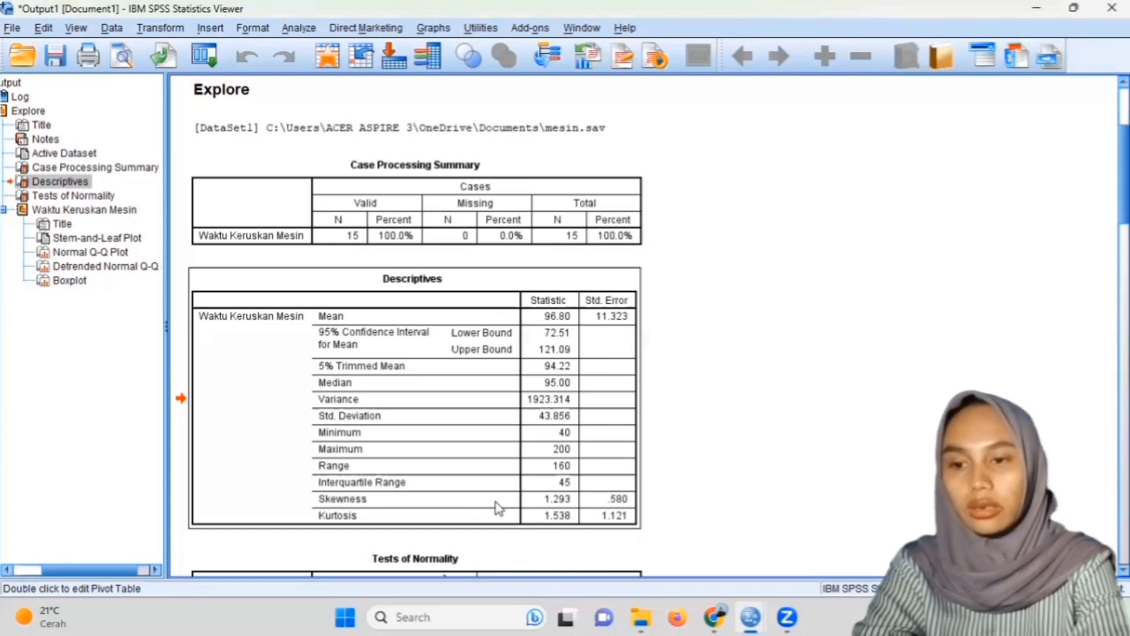
{"action": "left_click", "coordinate": [505, 509]}
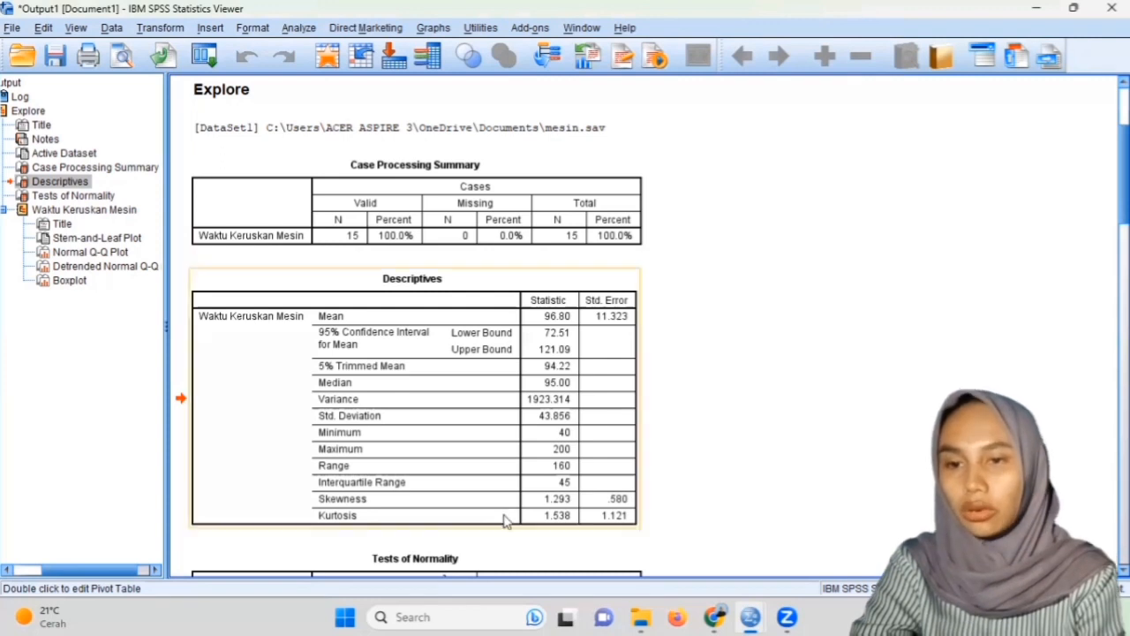
{"action": "left_click", "coordinate": [506, 521]}
{"action": "left_click", "coordinate": [509, 521]}
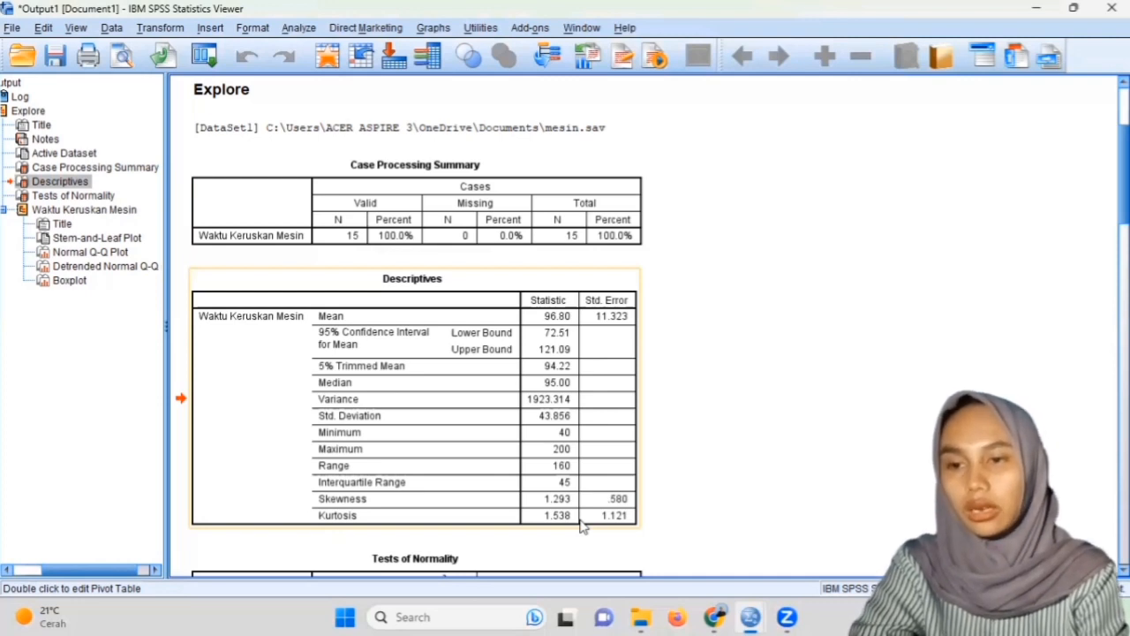
- Examine the Kolmogorov-Smirnov and Shapiro-Wilk significance values in the Tests of Normality table
{"action": "scroll", "coordinate": [582, 526], "scroll_direction": "down", "scroll_amount": 5}
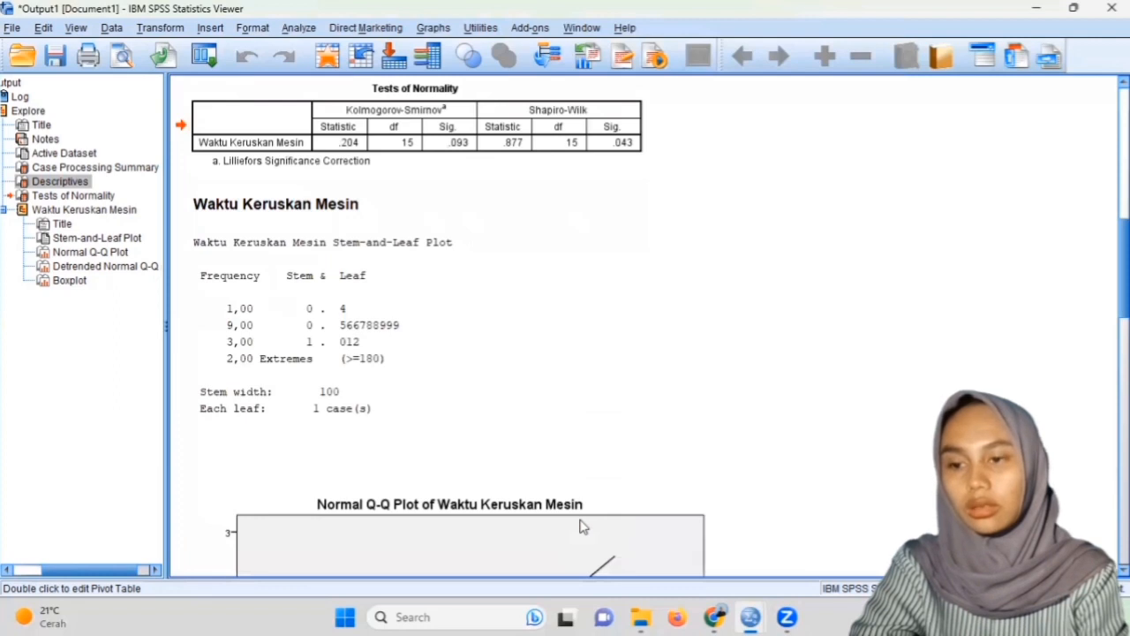
{"action": "left_click", "coordinate": [622, 132]}
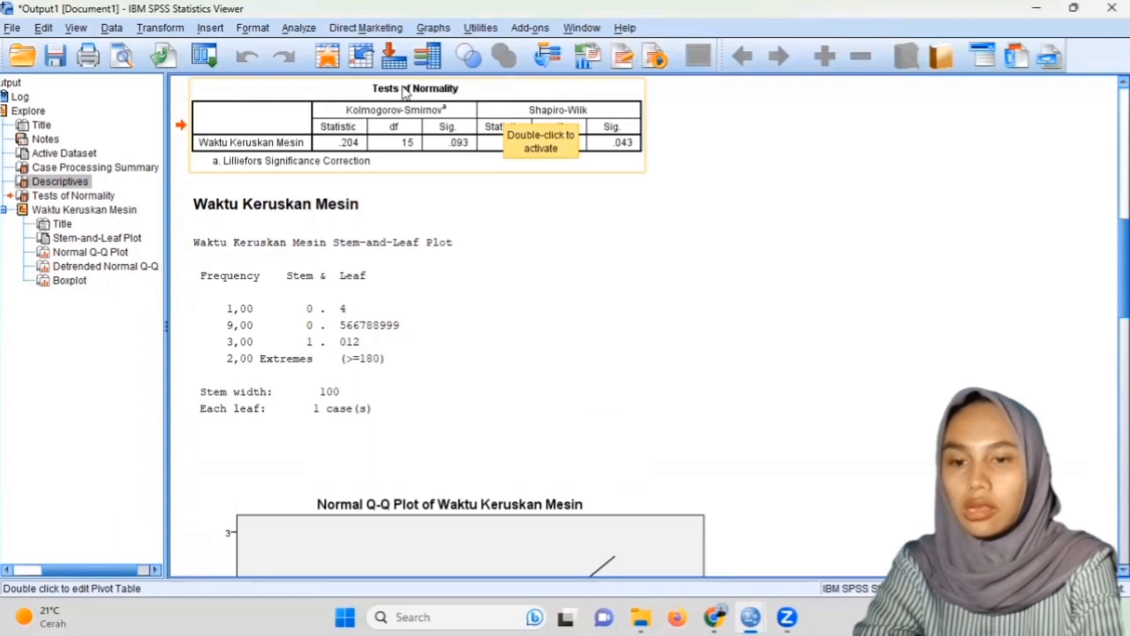
{"action": "left_click", "coordinate": [752, 123]}
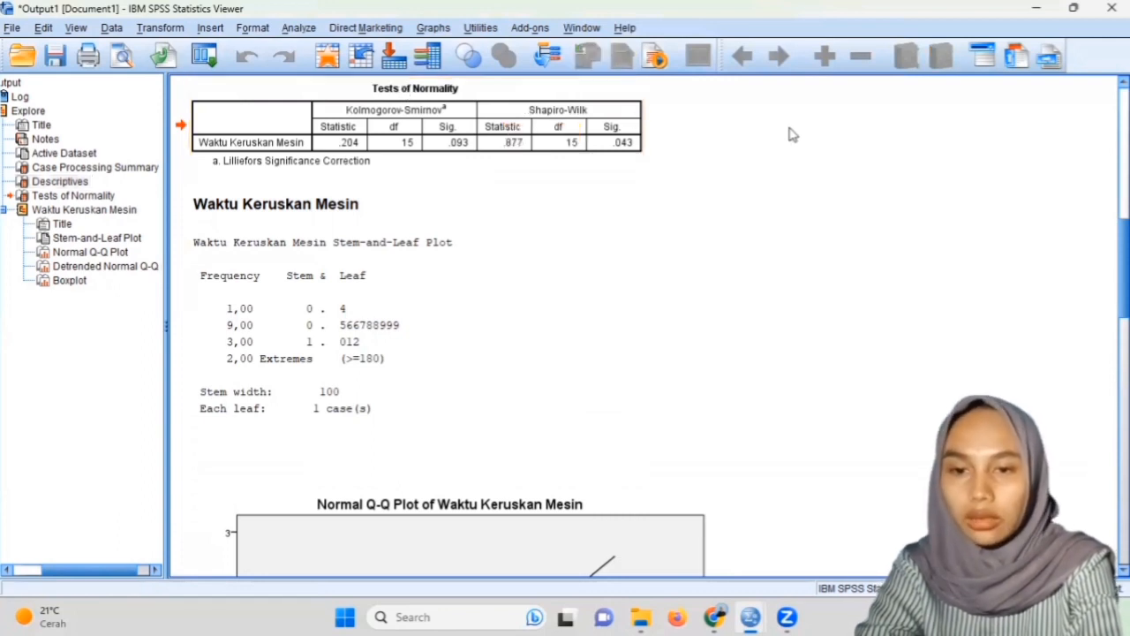
{"action": "left_click", "coordinate": [639, 140]}
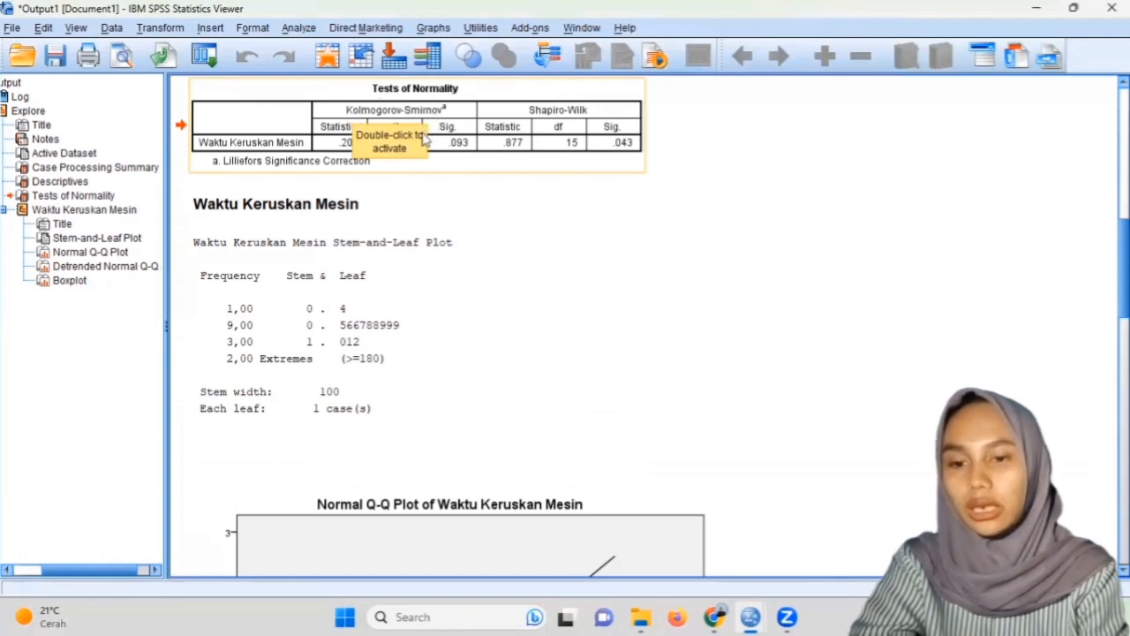
{"action": "left_click", "coordinate": [449, 197]}
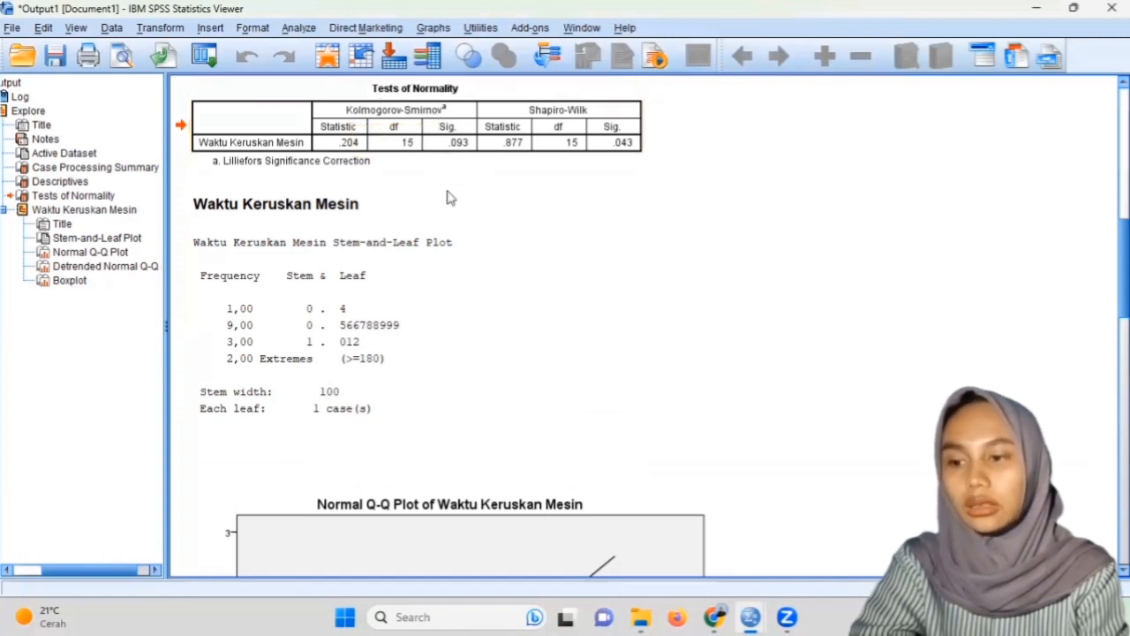
{"action": "left_click", "coordinate": [435, 124]}
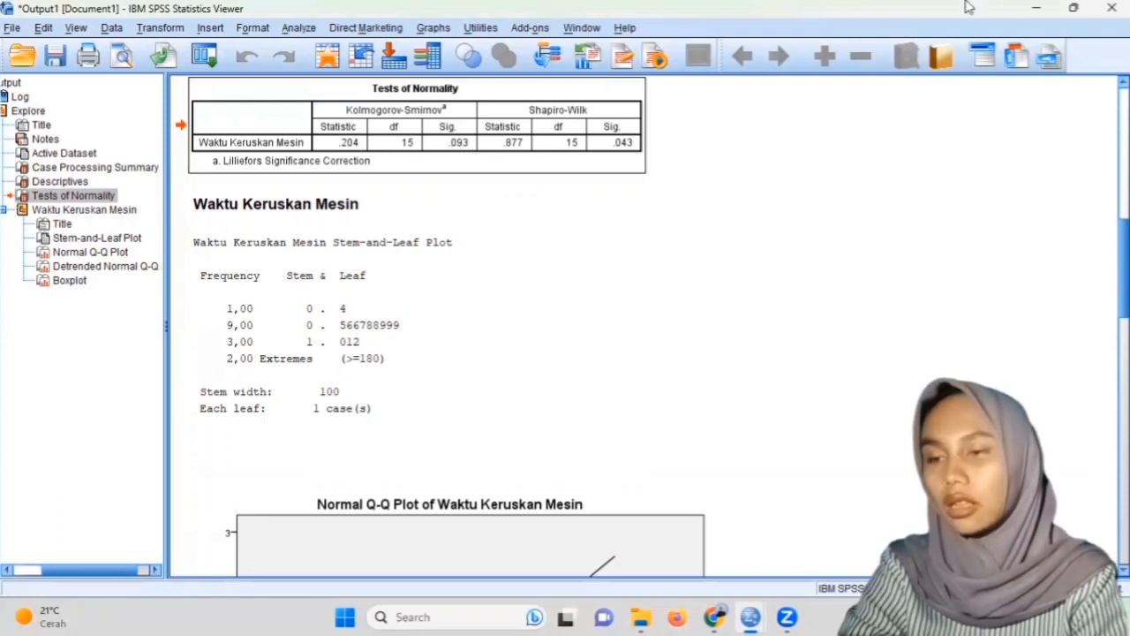
- Close the output viewer, saving its contents as Output1.spv in Documents and replacing the existing file
{"action": "left_click", "coordinate": [1111, 8]}
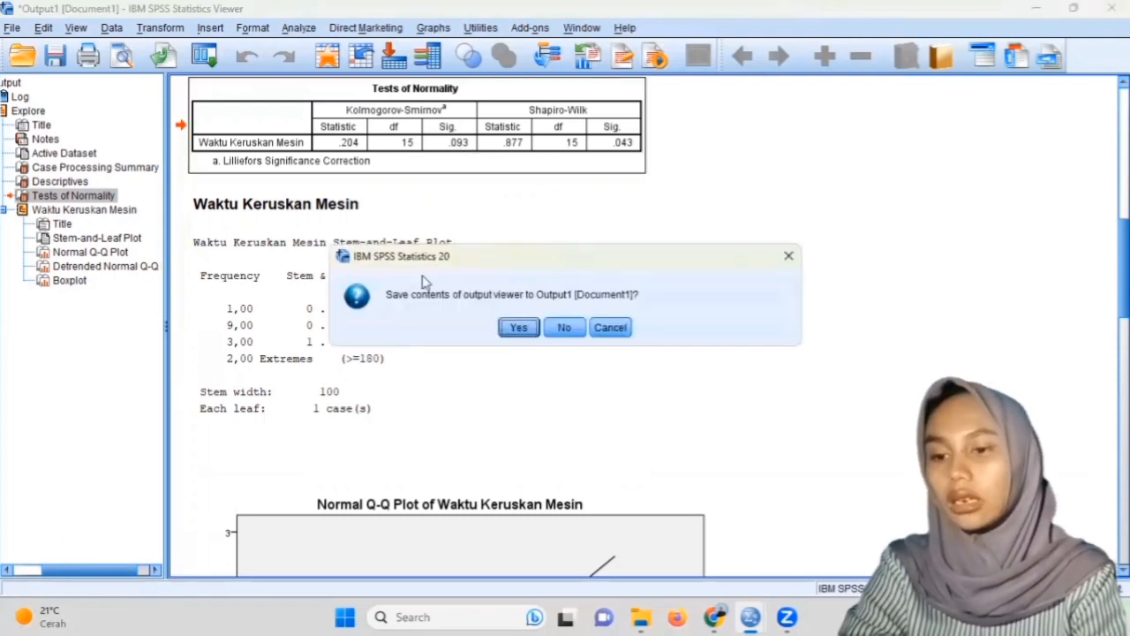
{"action": "left_click", "coordinate": [519, 327]}
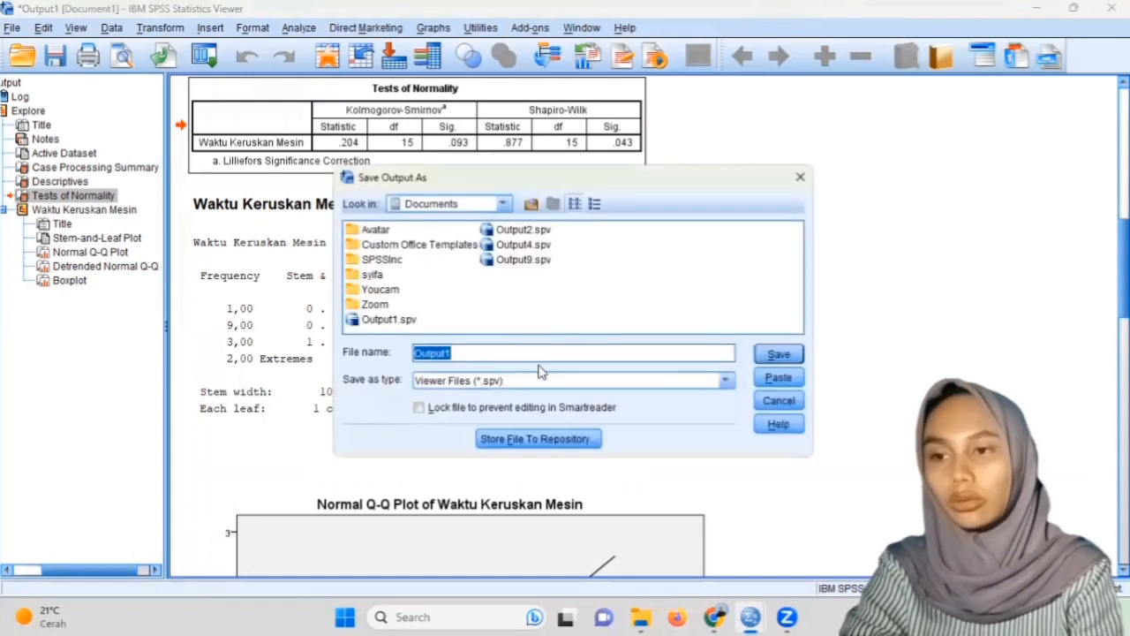
{"action": "left_click", "coordinate": [771, 360]}
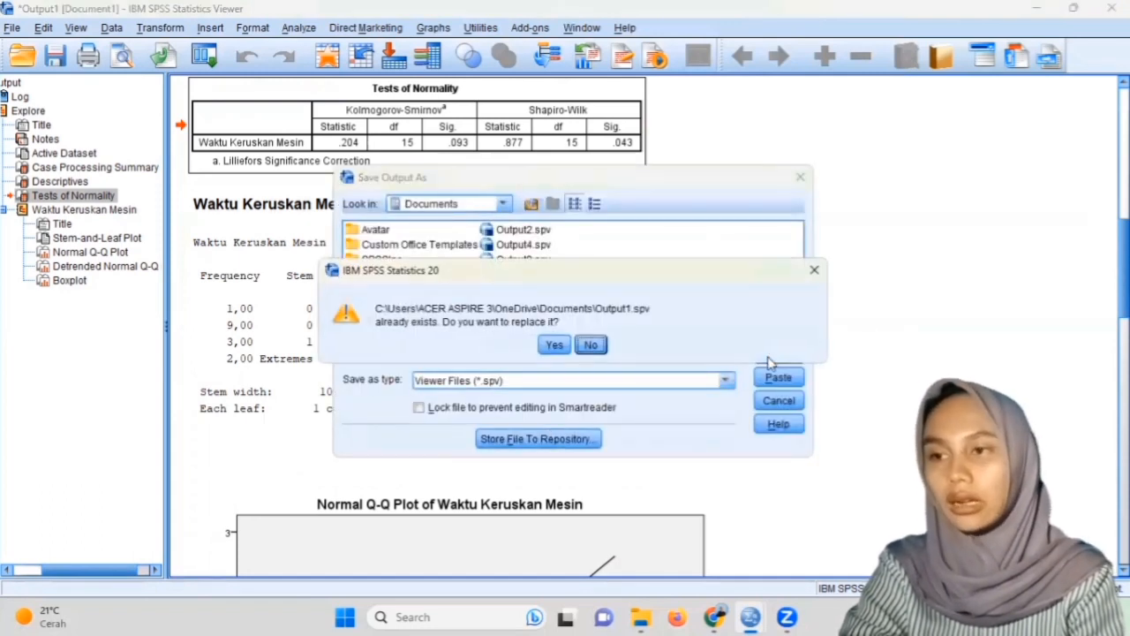
{"action": "left_click", "coordinate": [553, 347]}
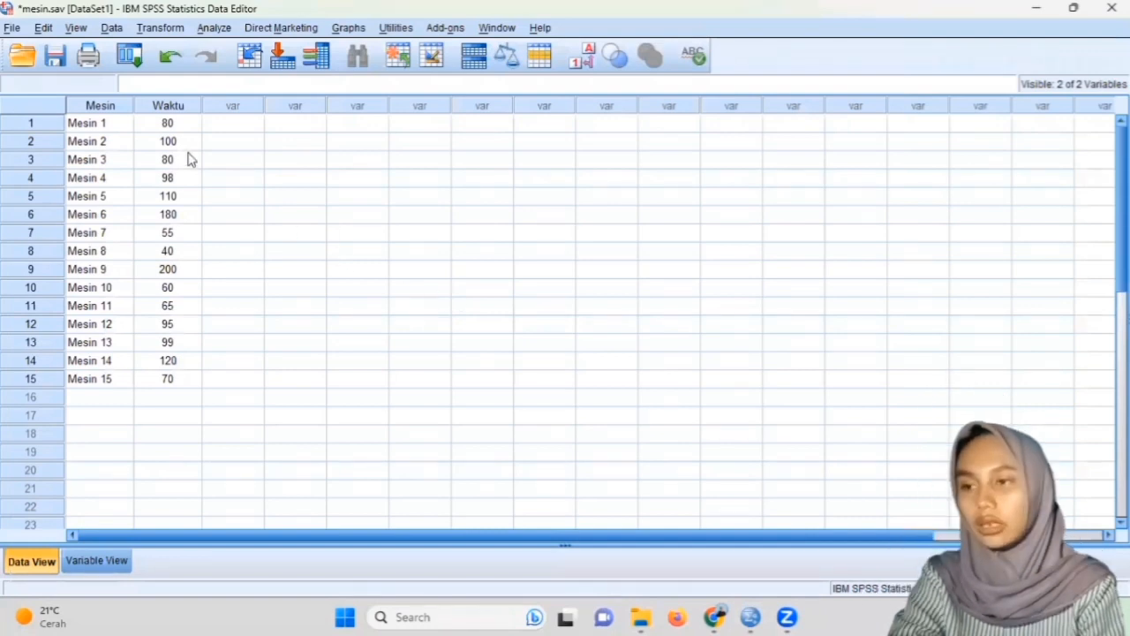
- Open the data file kepuasan pelayanan.sav from the Documents folder
{"action": "left_click", "coordinate": [25, 56]}
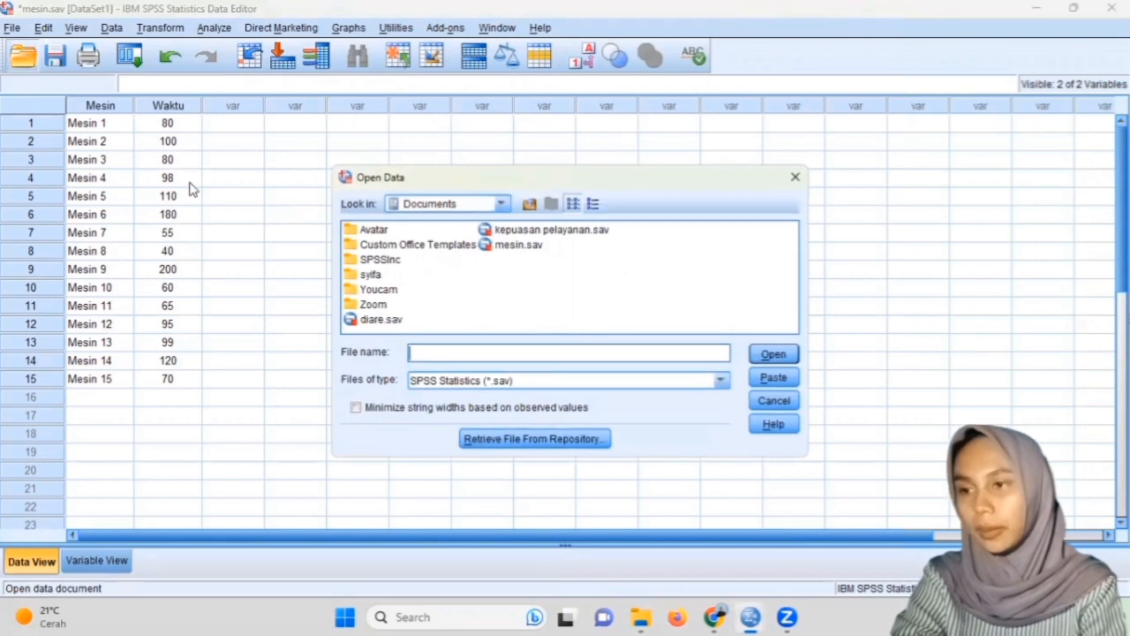
{"action": "left_click", "coordinate": [532, 231]}
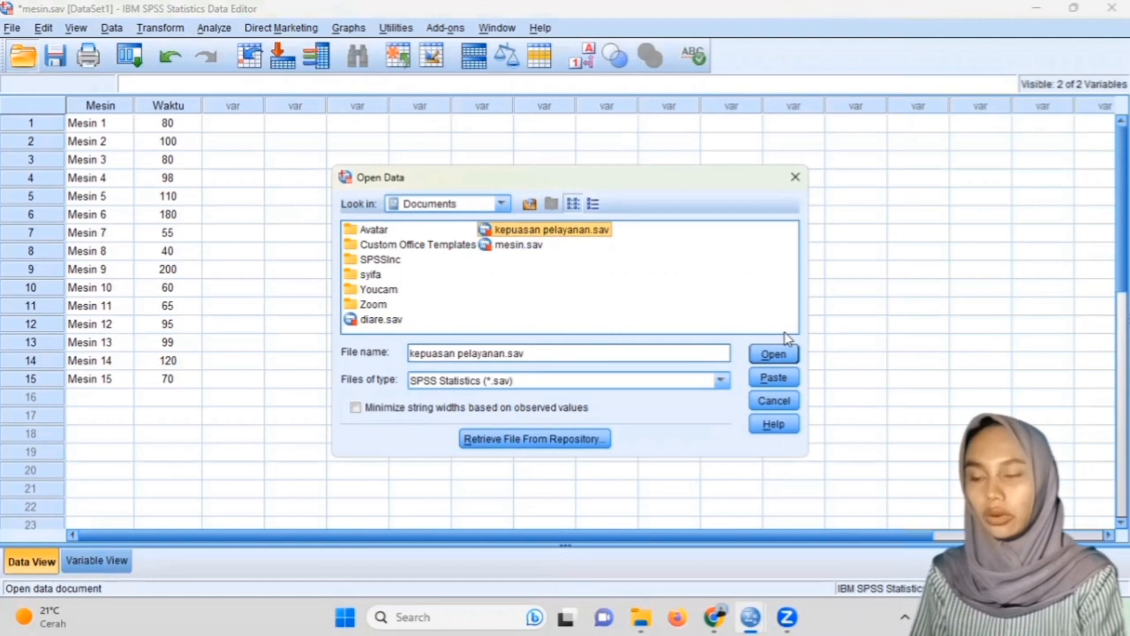
{"action": "left_click", "coordinate": [777, 354]}
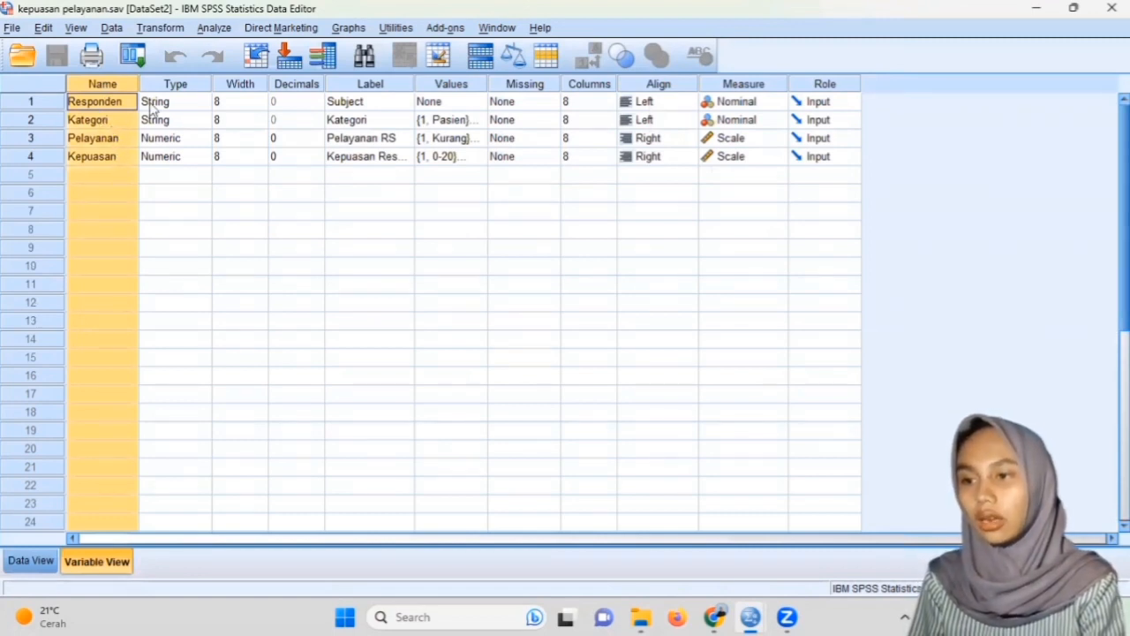
- Review the type, width, decimals and label definitions of the variables in kepuasan pelayanan.sav
{"action": "left_click", "coordinate": [177, 84]}
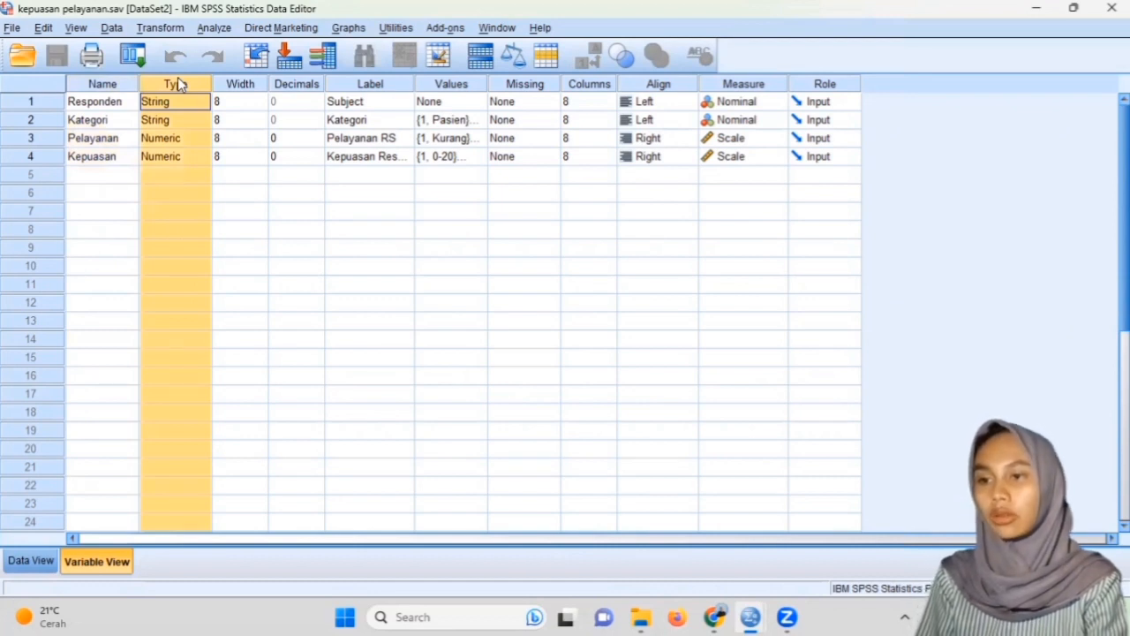
{"action": "left_click", "coordinate": [244, 85]}
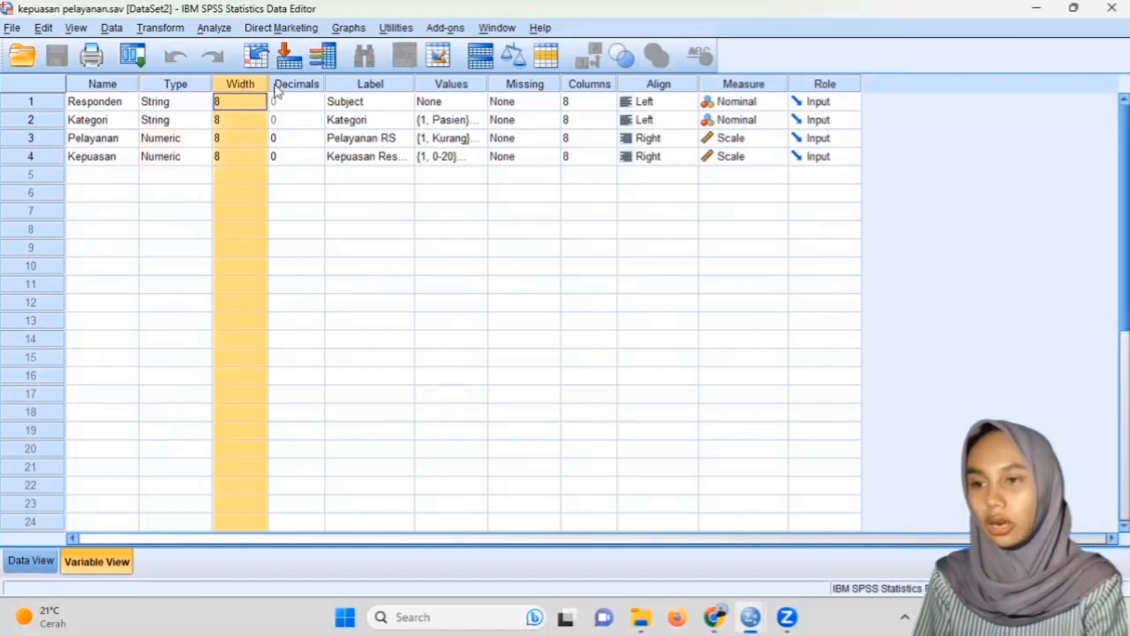
{"action": "left_click", "coordinate": [282, 85]}
{"action": "left_click", "coordinate": [338, 85]}
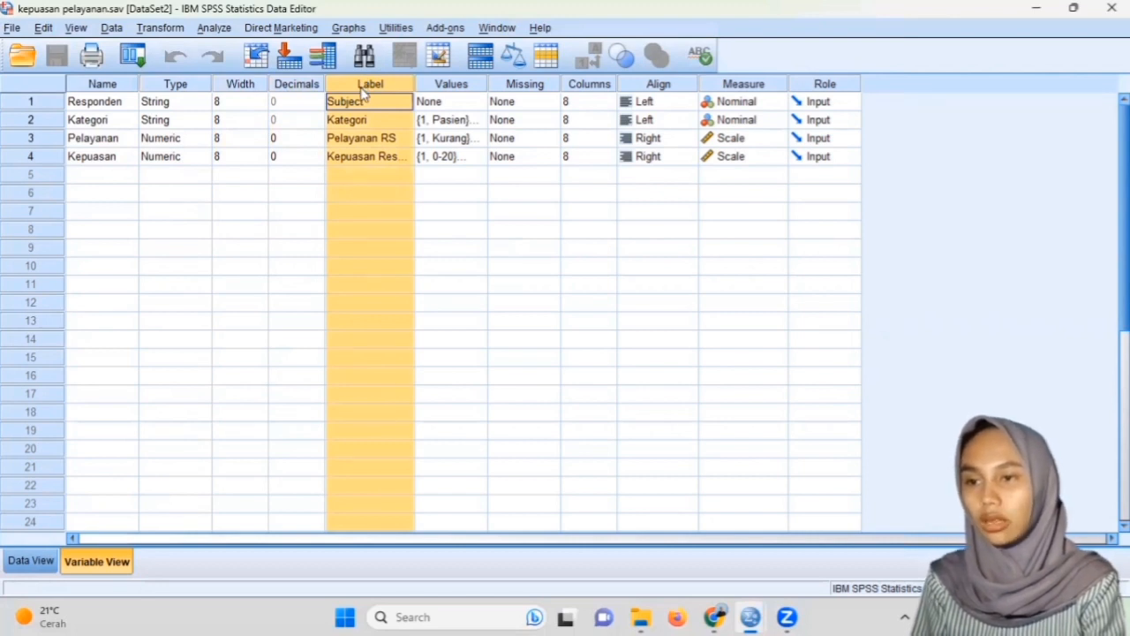
{"action": "key", "text": "Down"}
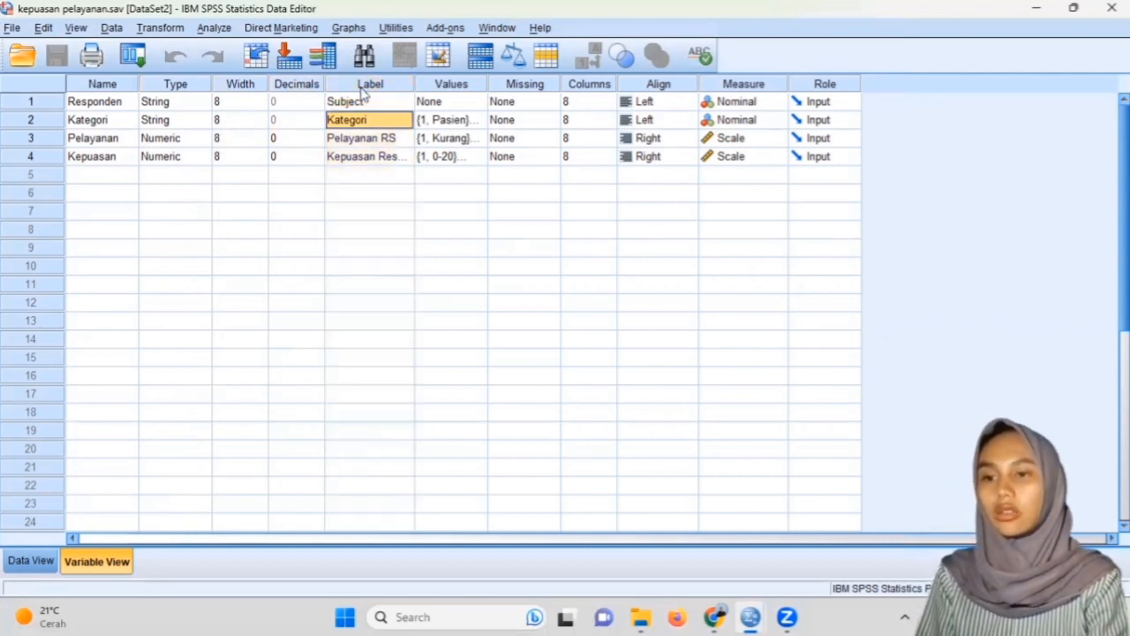
{"action": "key", "text": "Down"}
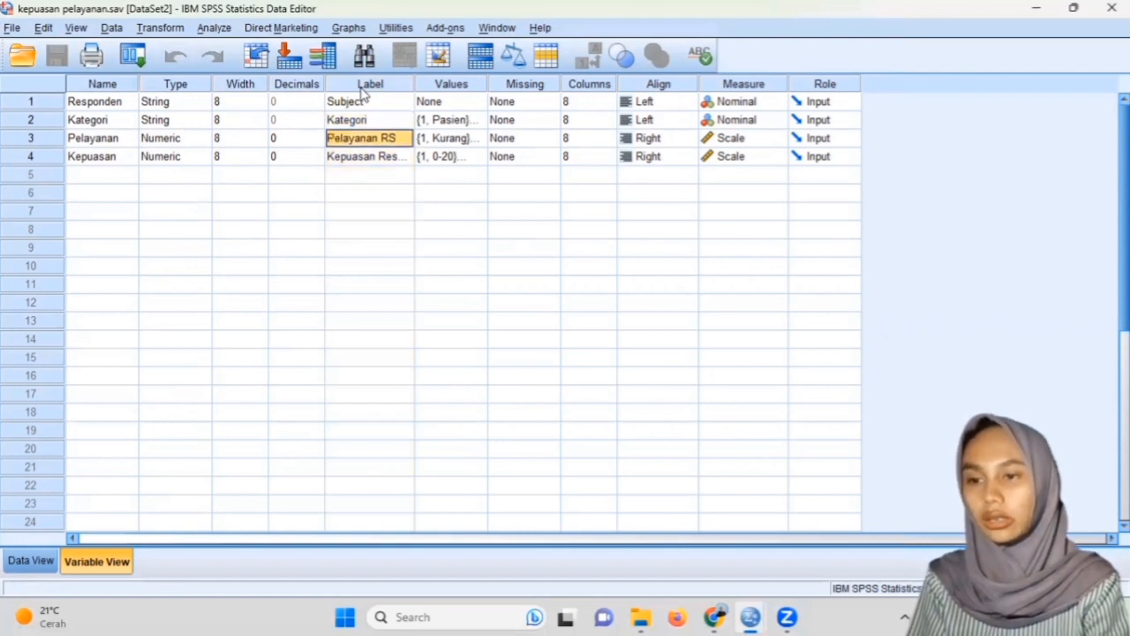
{"action": "key", "text": "Down"}
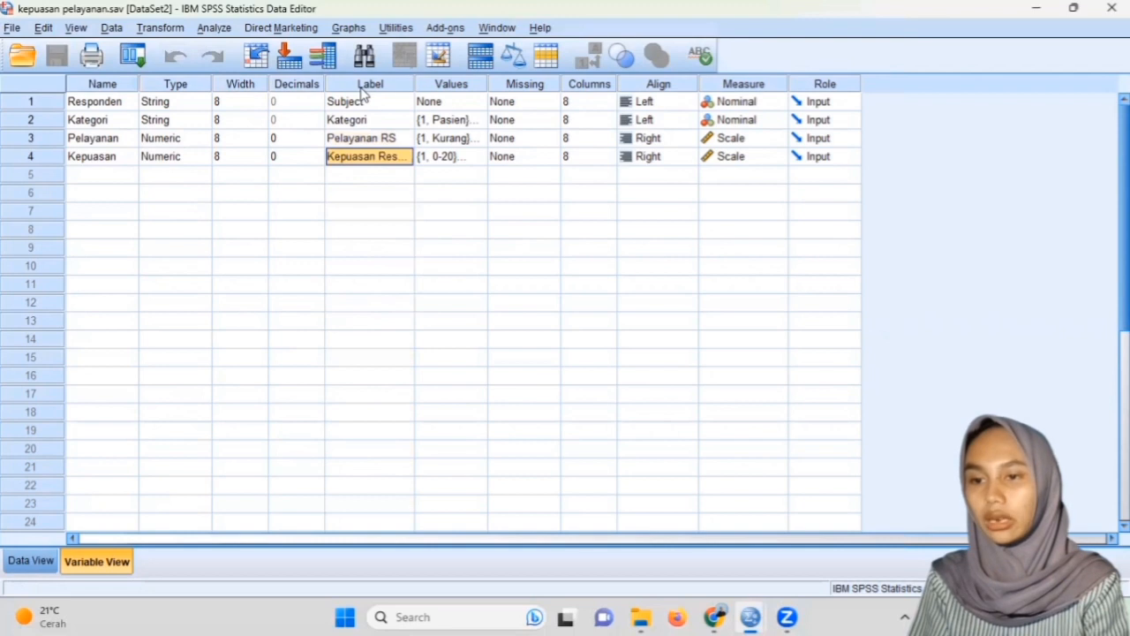
- Inspect the value labels defined for the Kategori variable and close their dialog
{"action": "left_click", "coordinate": [459, 89]}
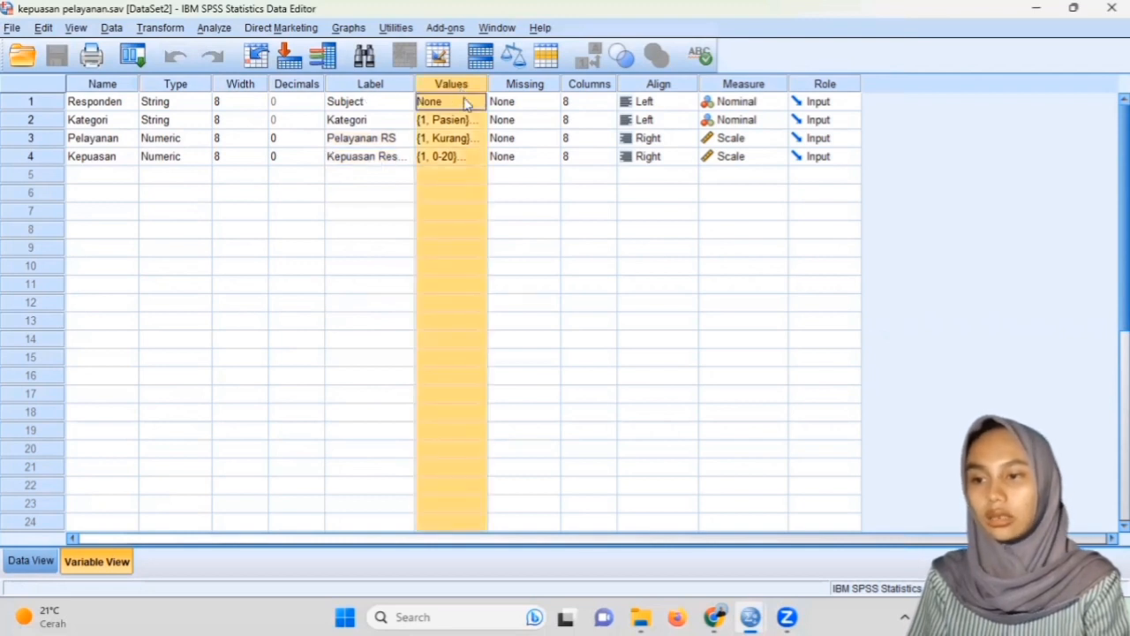
{"action": "key", "text": "Down"}
{"action": "left_click", "coordinate": [477, 120]}
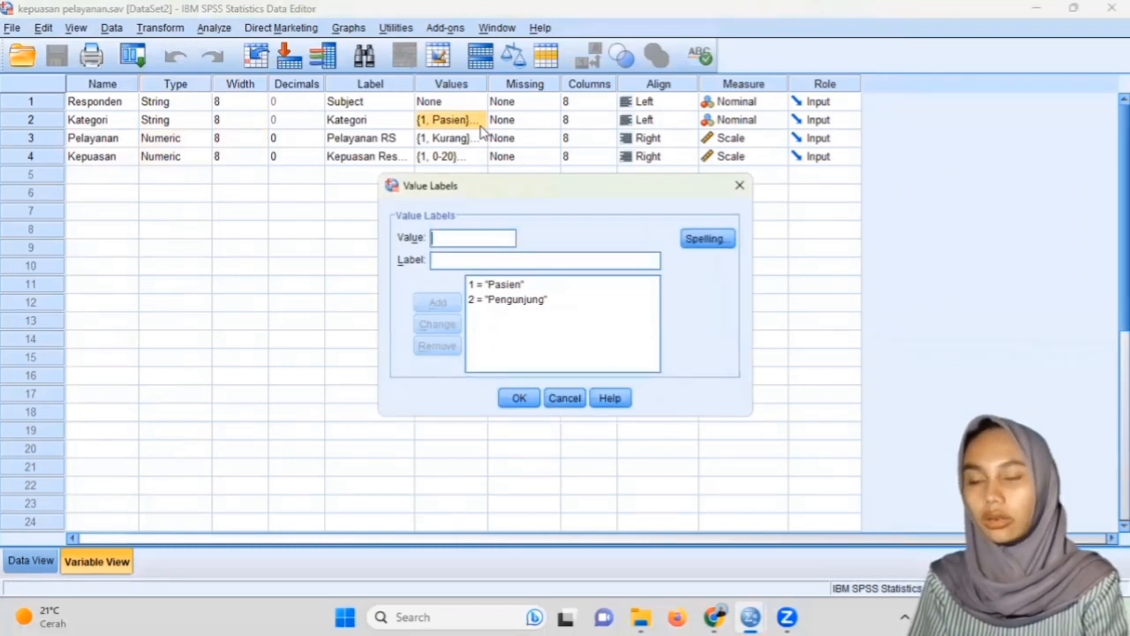
{"action": "left_click", "coordinate": [543, 291]}
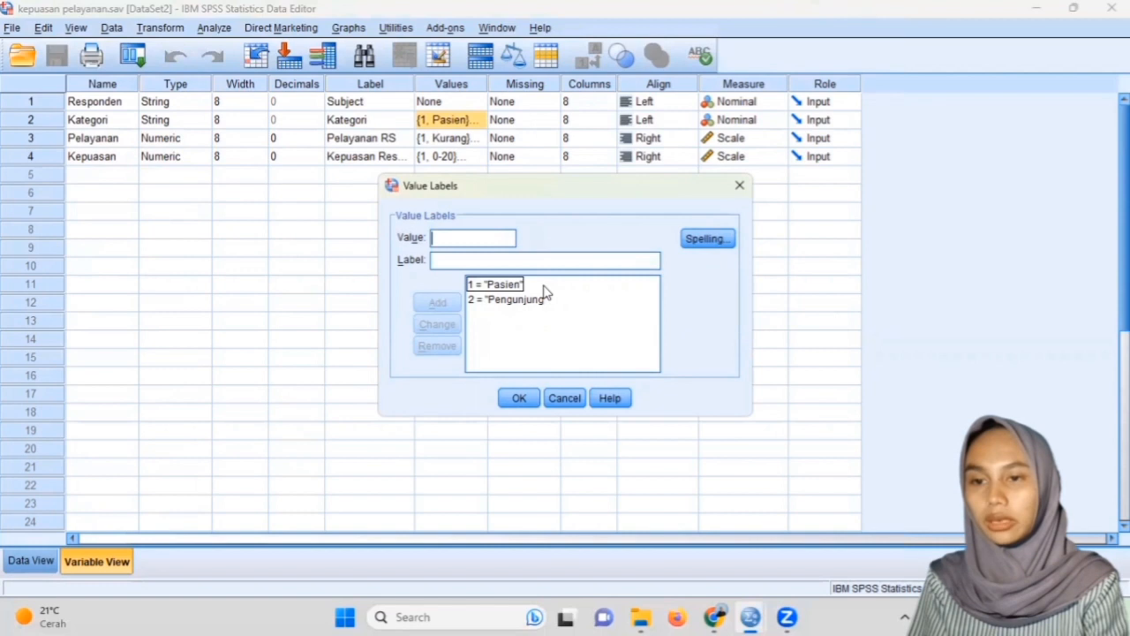
{"action": "left_click", "coordinate": [542, 305]}
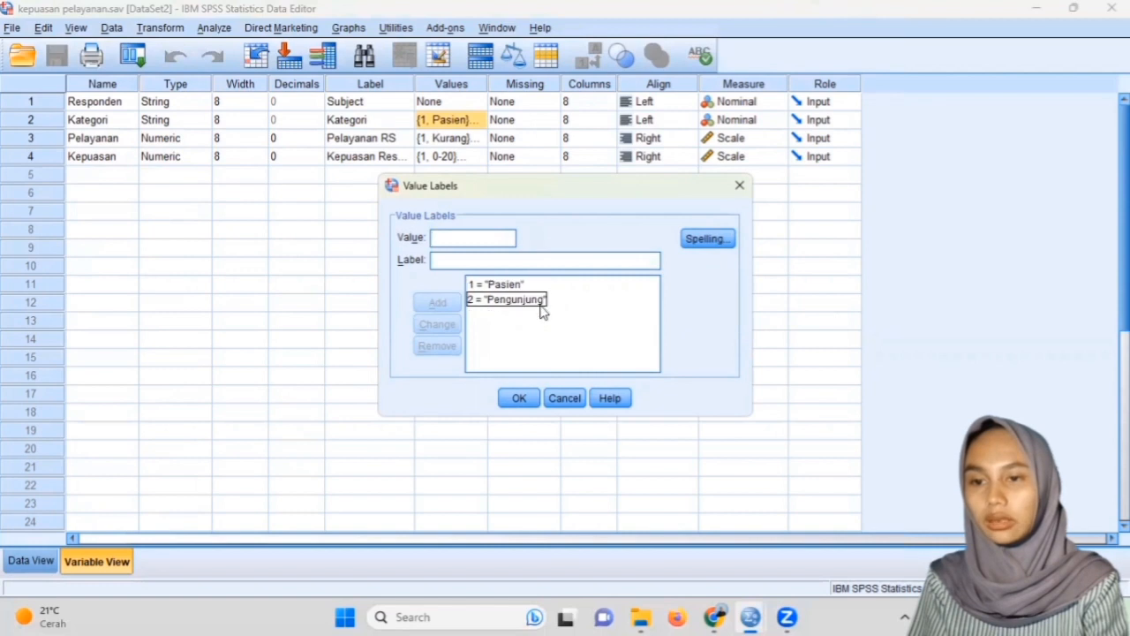
{"action": "left_click", "coordinate": [528, 400]}
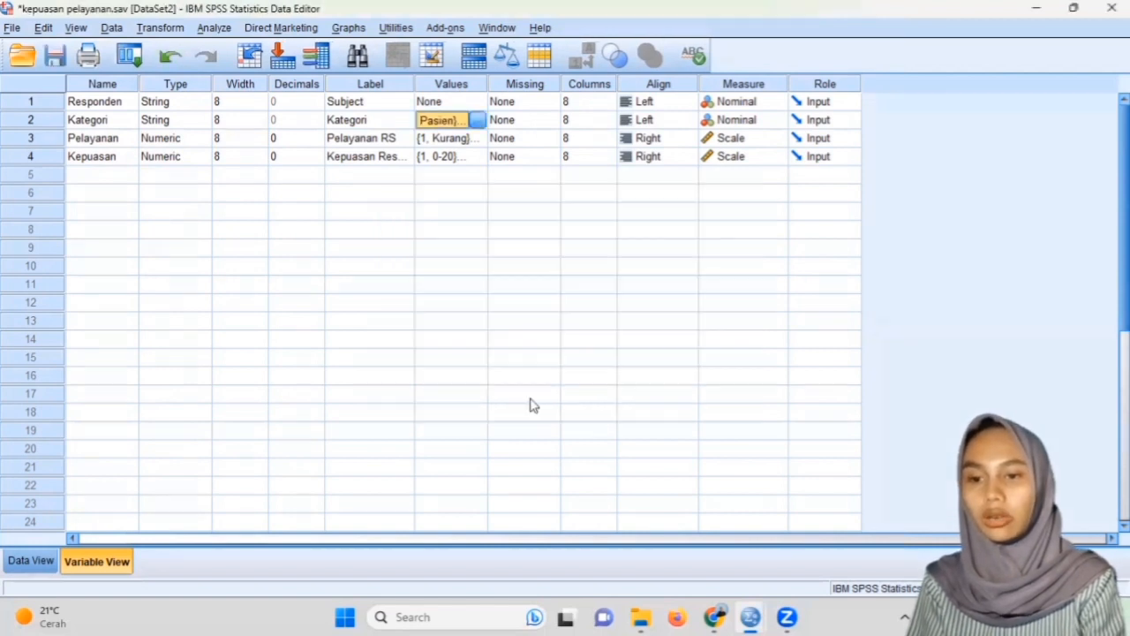
- Inspect the value labels defined for the Pelayanan variable and close their dialog
{"action": "left_click", "coordinate": [477, 139]}
{"action": "left_click", "coordinate": [476, 139]}
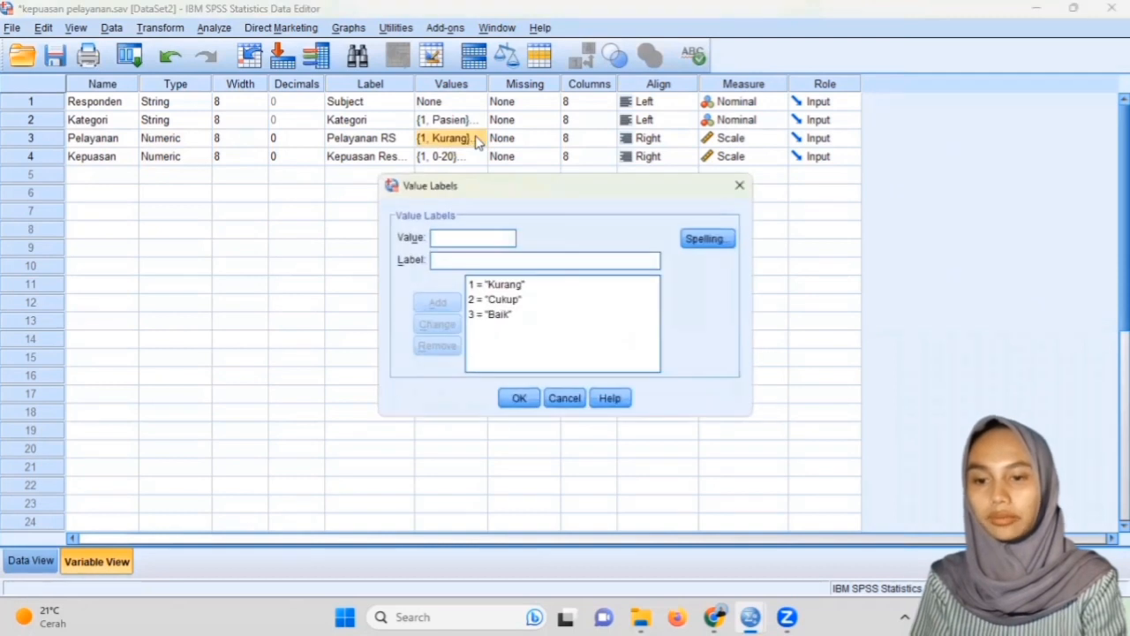
{"action": "left_click", "coordinate": [530, 285]}
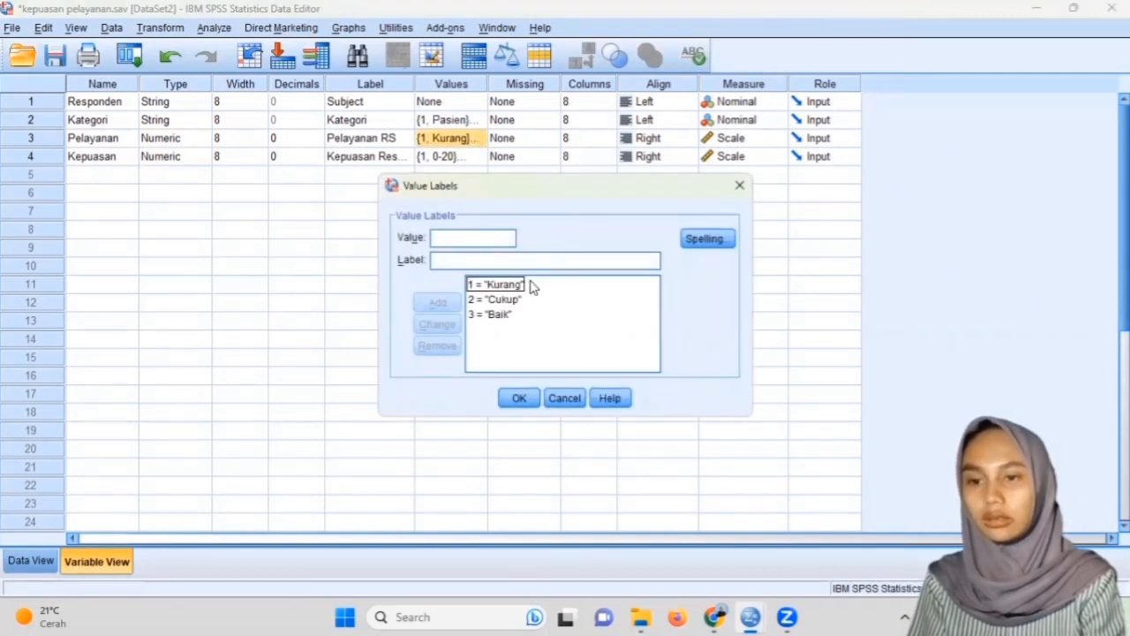
{"action": "left_click", "coordinate": [527, 300]}
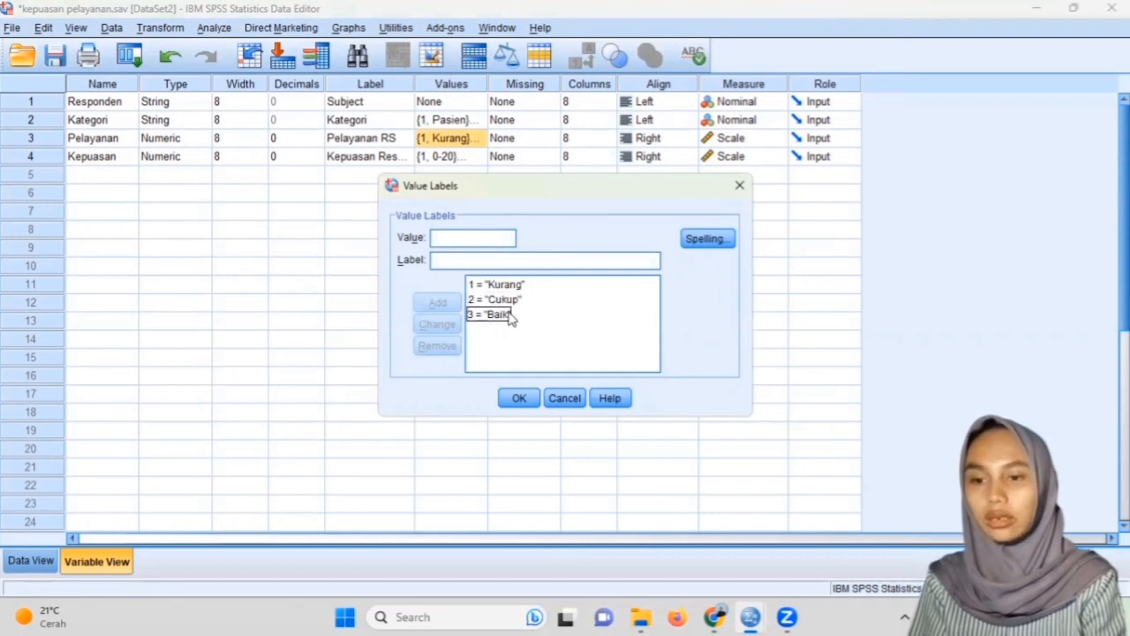
{"action": "left_click", "coordinate": [519, 398]}
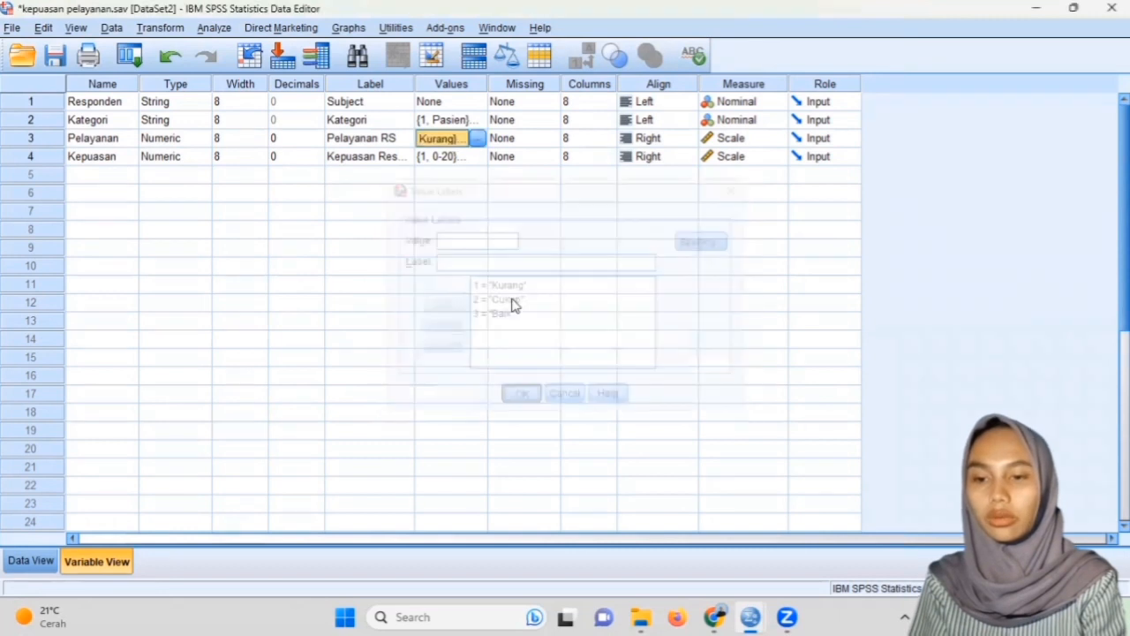
- Inspect each of the value labels defined for the Kepuasan variable and close their dialog
{"action": "left_click", "coordinate": [481, 160]}
{"action": "left_click", "coordinate": [479, 159]}
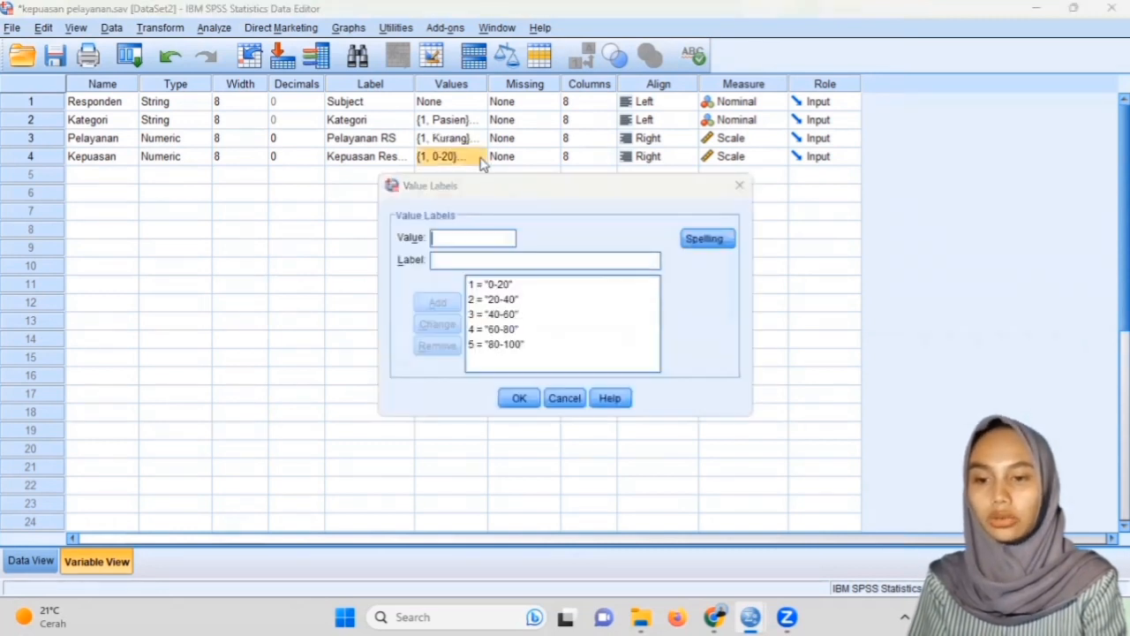
{"action": "left_click", "coordinate": [516, 286]}
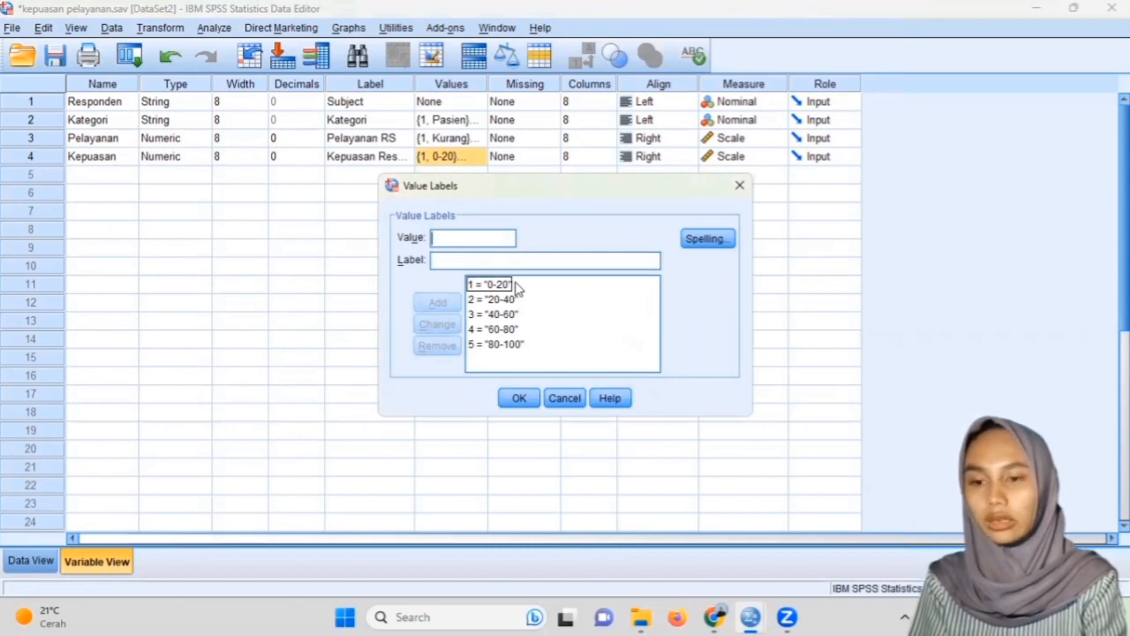
{"action": "left_click", "coordinate": [508, 301]}
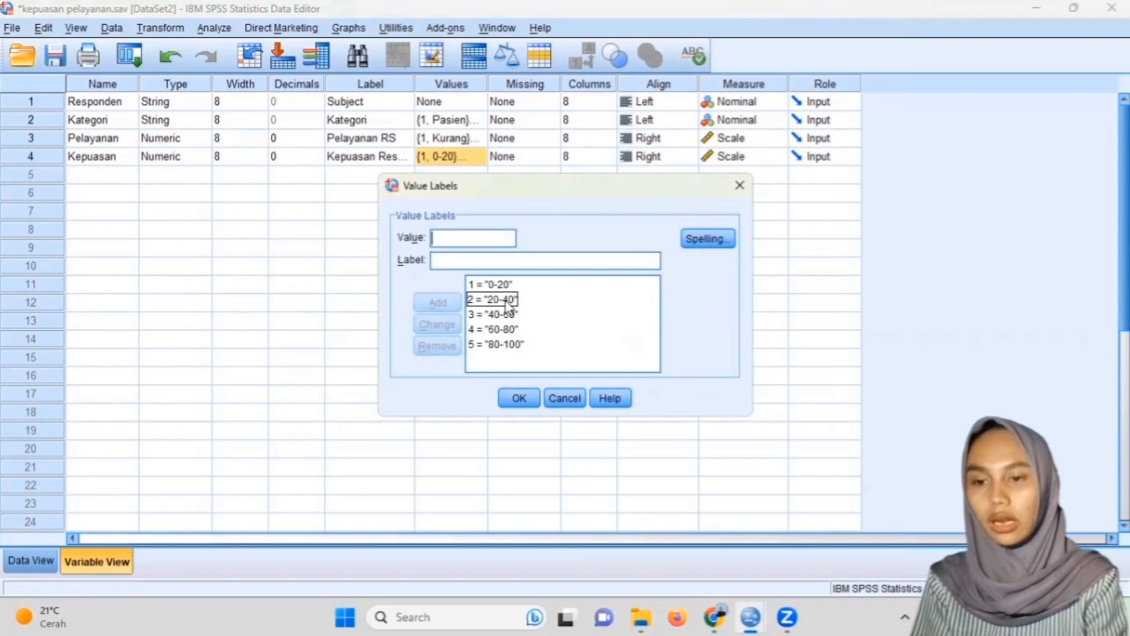
{"action": "left_click", "coordinate": [507, 316]}
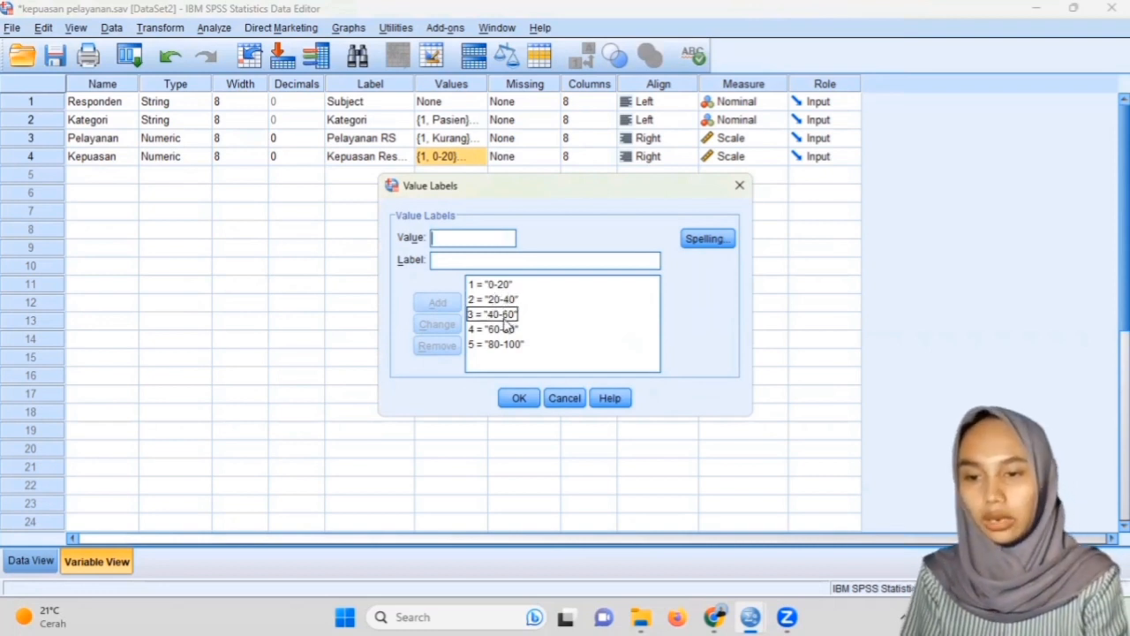
{"action": "left_click", "coordinate": [507, 329]}
{"action": "left_click", "coordinate": [508, 344]}
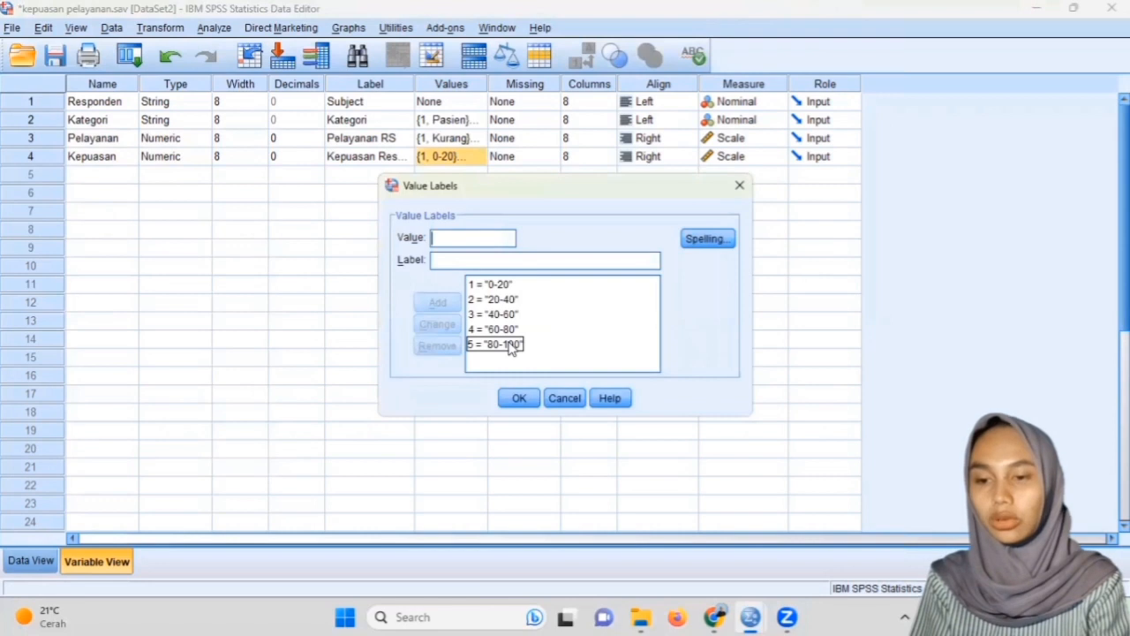
{"action": "left_click", "coordinate": [519, 398]}
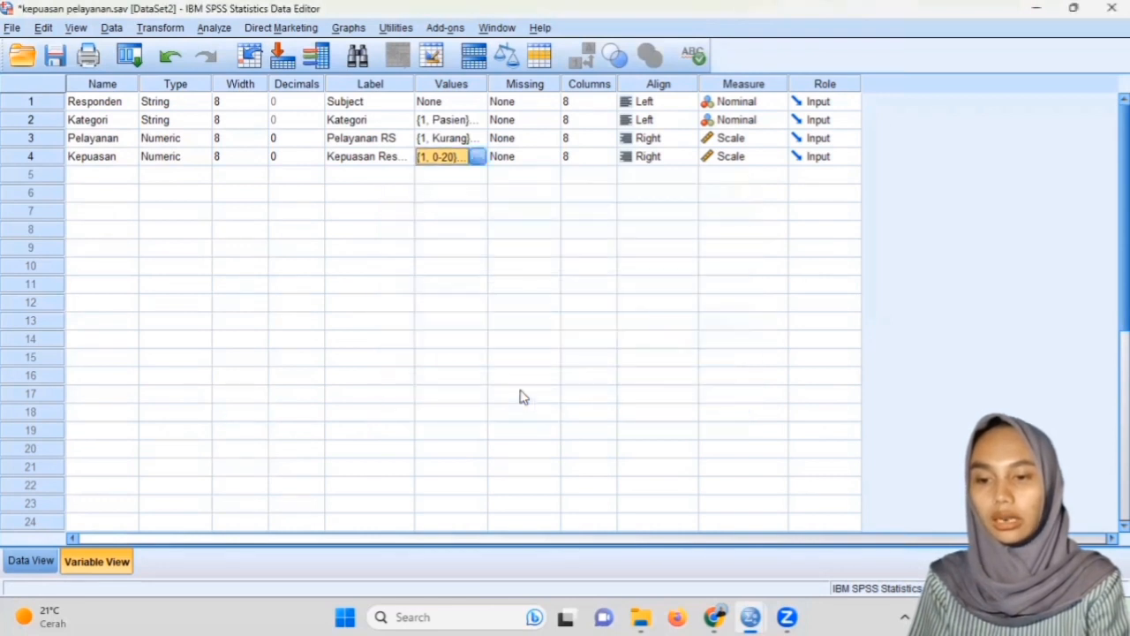
- Review the missing-value and measurement-level settings of the variables, and display the respondents' data values
{"action": "left_click", "coordinate": [535, 85]}
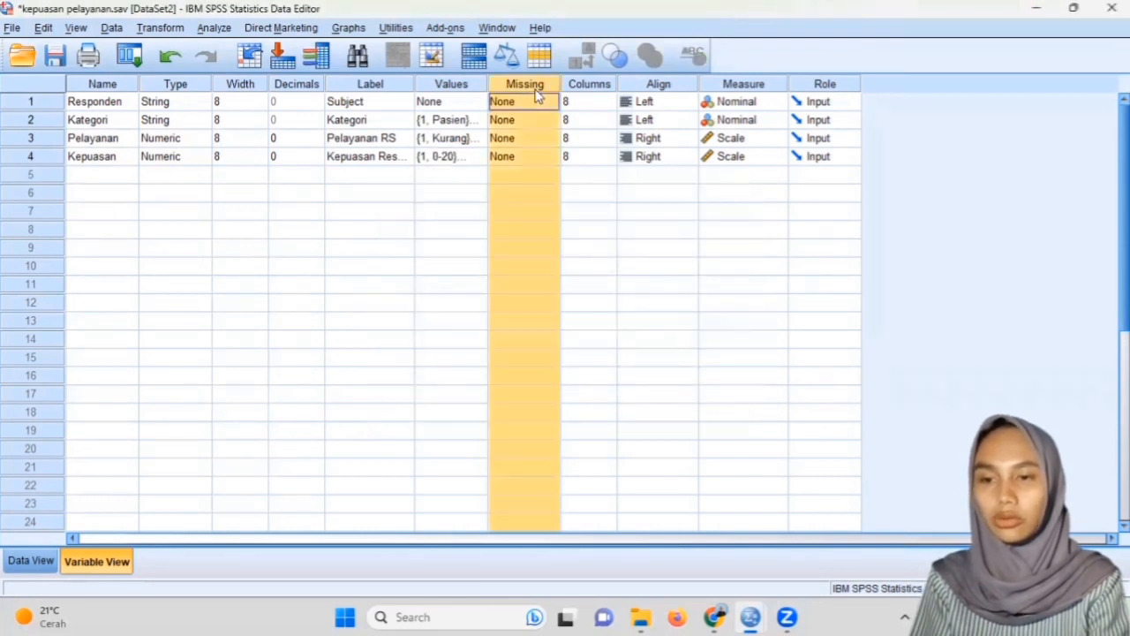
{"action": "left_click", "coordinate": [750, 85]}
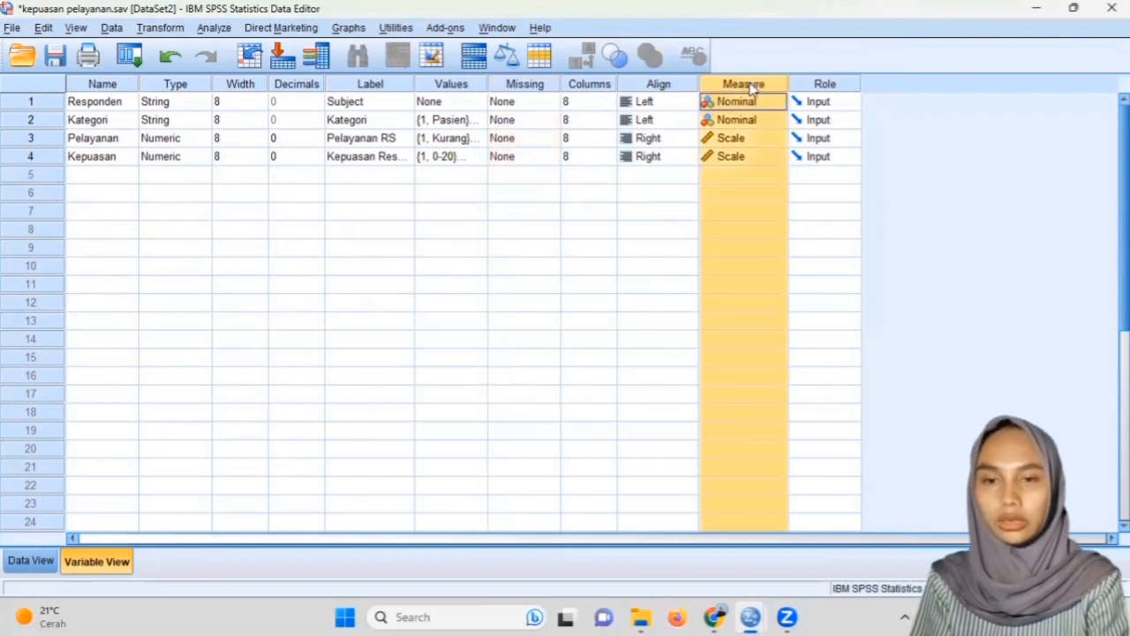
{"action": "left_click", "coordinate": [30, 560]}
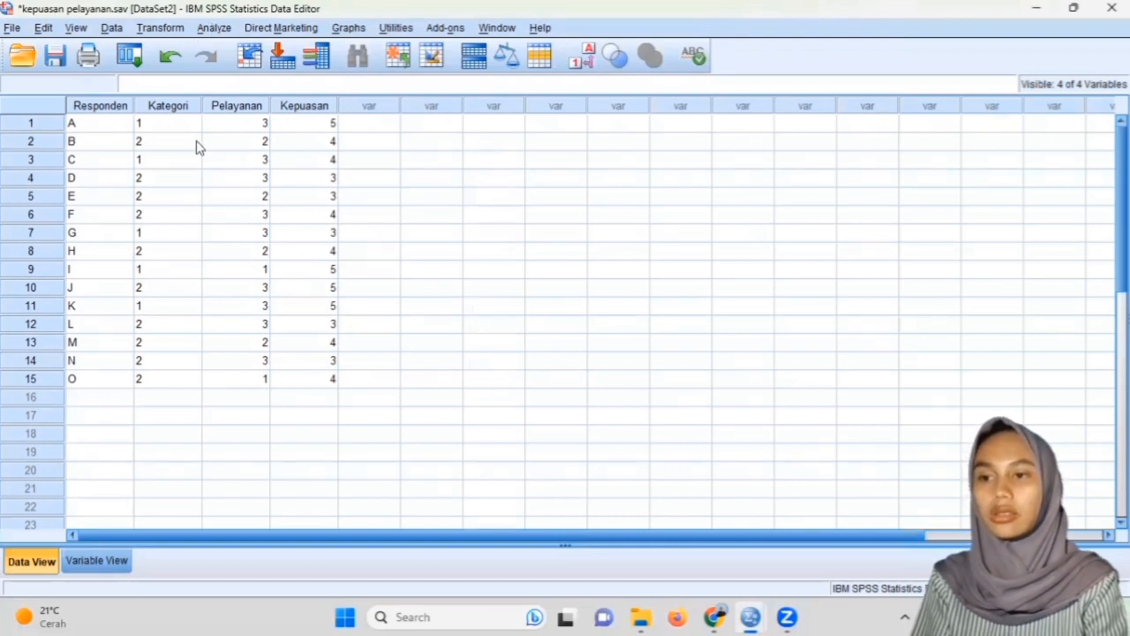
- Start a Ratio Statistics analysis and assign Kategori as the group variable
{"action": "left_click", "coordinate": [215, 28]}
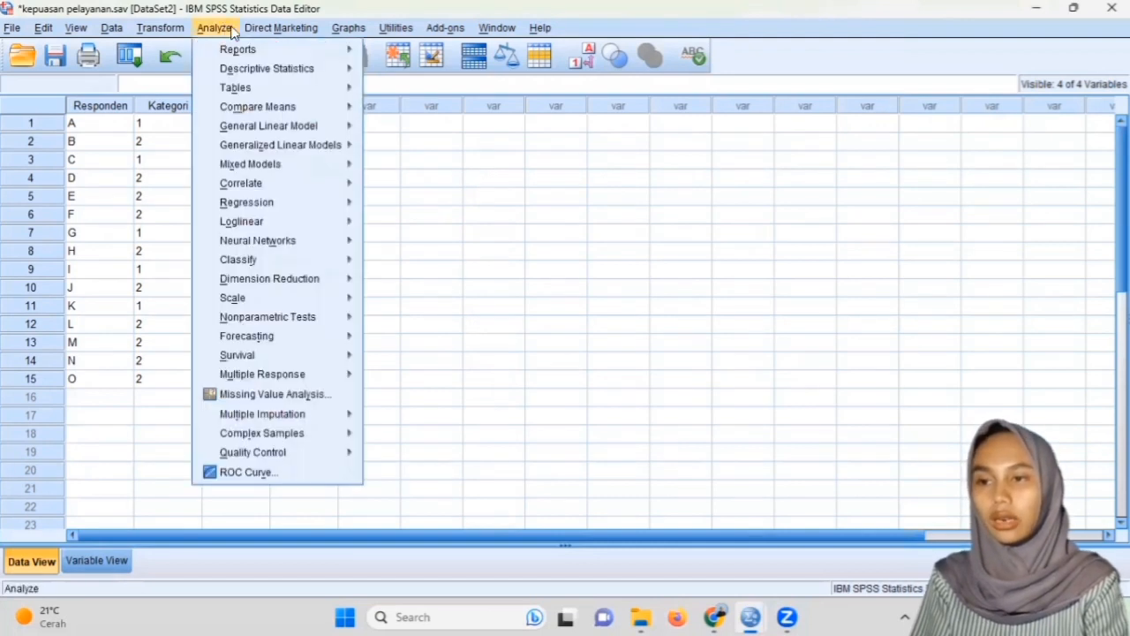
{"action": "mouse_move", "coordinate": [315, 74]}
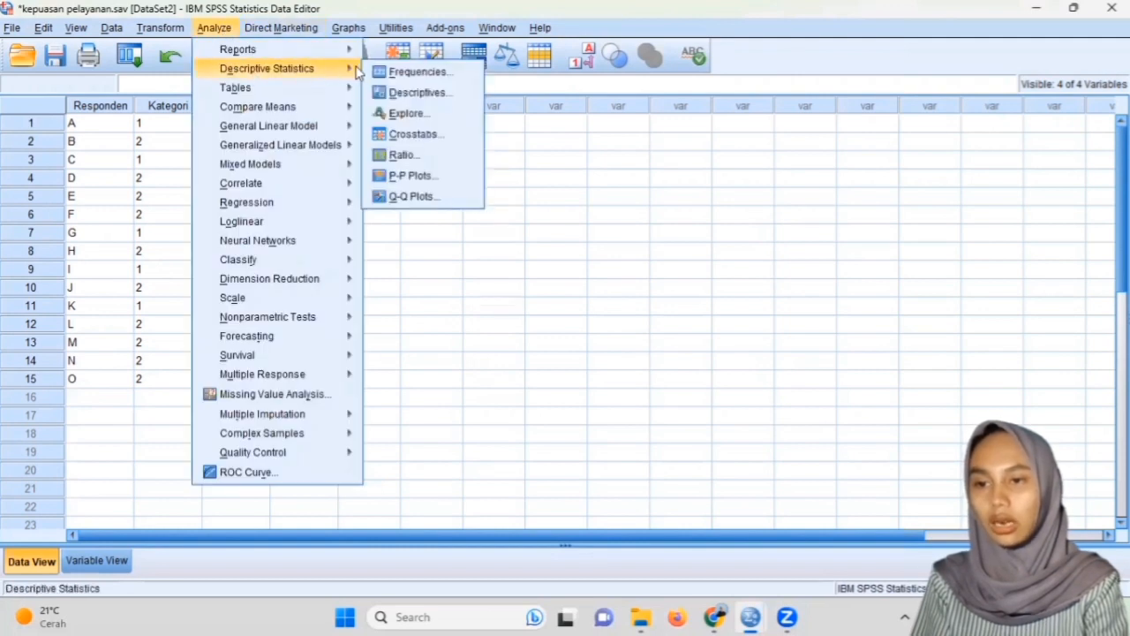
{"action": "left_click", "coordinate": [389, 154]}
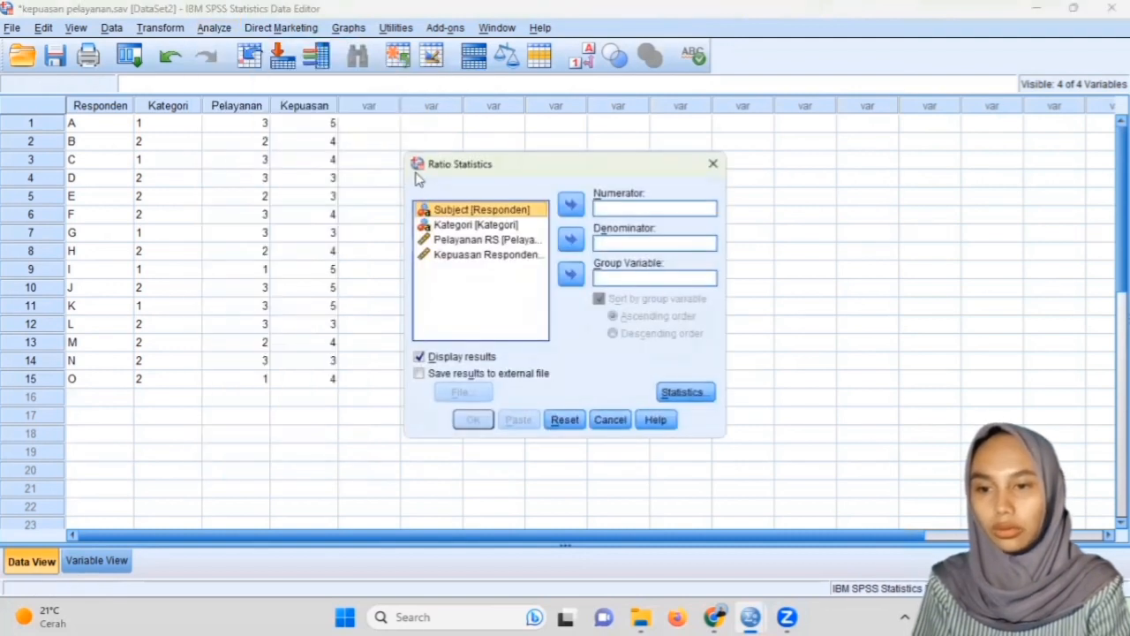
{"action": "left_click", "coordinate": [494, 225]}
{"action": "left_click", "coordinate": [570, 274]}
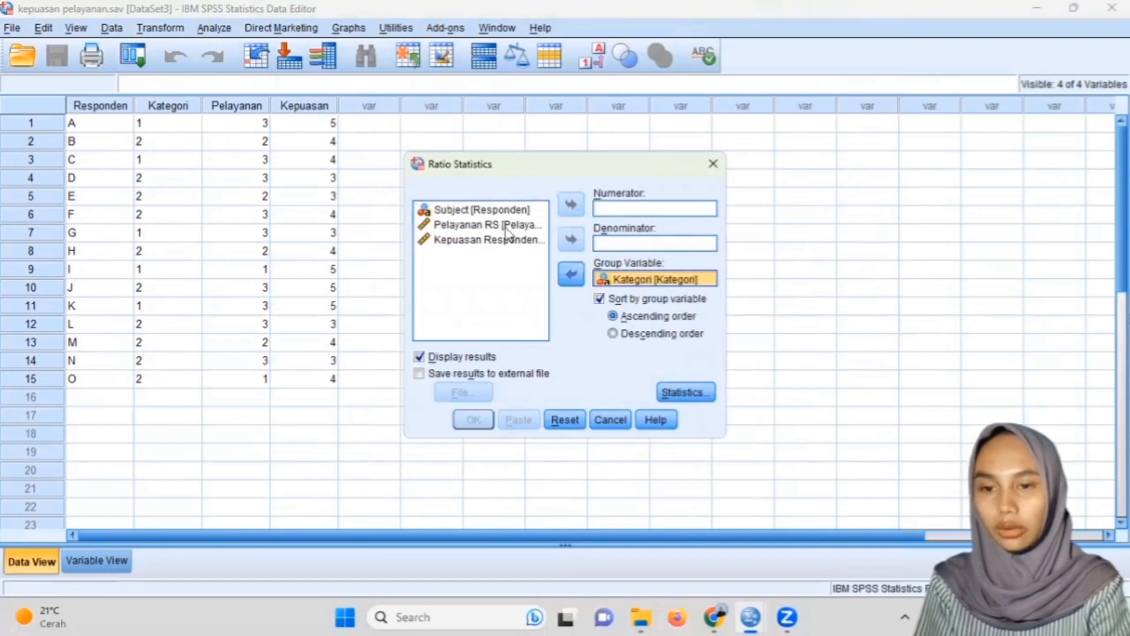
- Assign Pelayanan RS as the denominator and Kepuasan Responden as the numerator of the ratio analysis
{"action": "left_click", "coordinate": [504, 228]}
{"action": "left_click", "coordinate": [504, 228]}
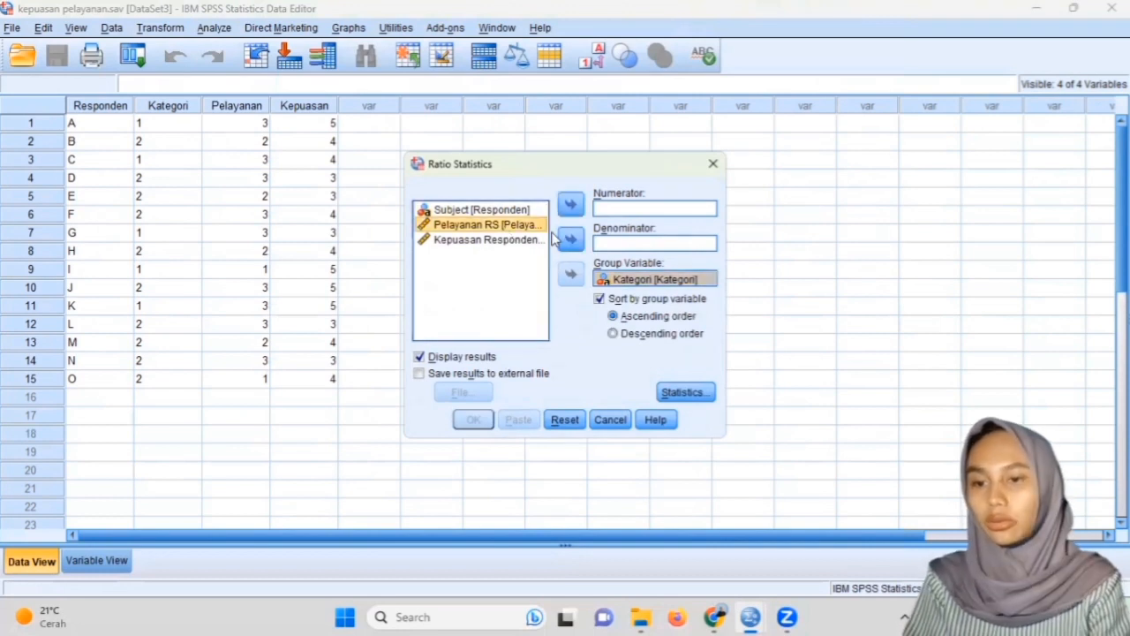
{"action": "left_click", "coordinate": [568, 239]}
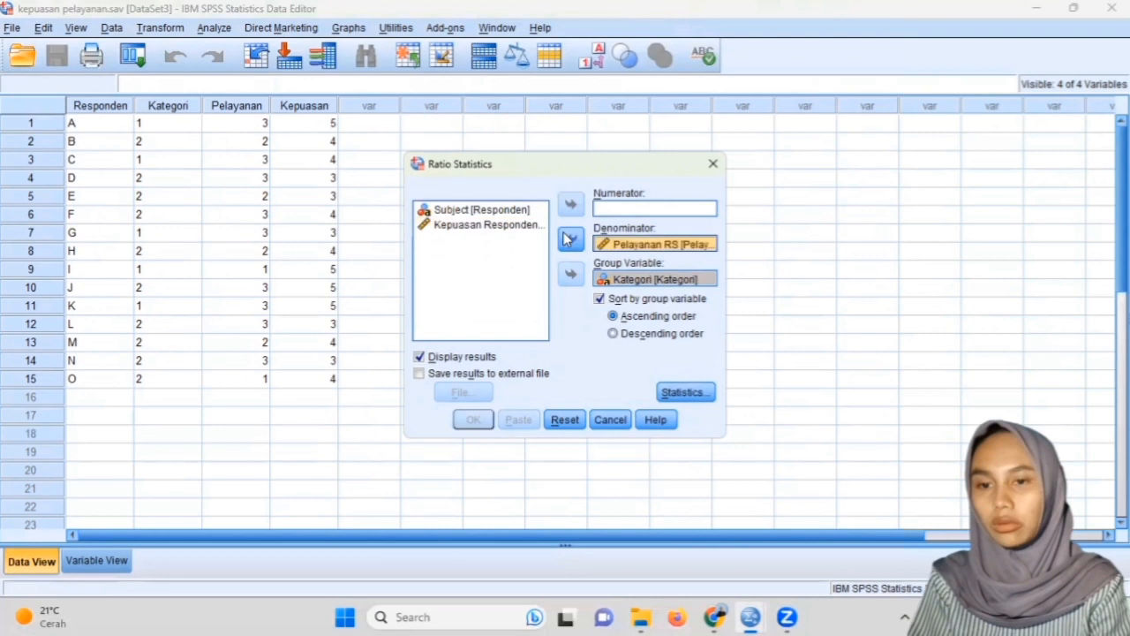
{"action": "left_click", "coordinate": [527, 226]}
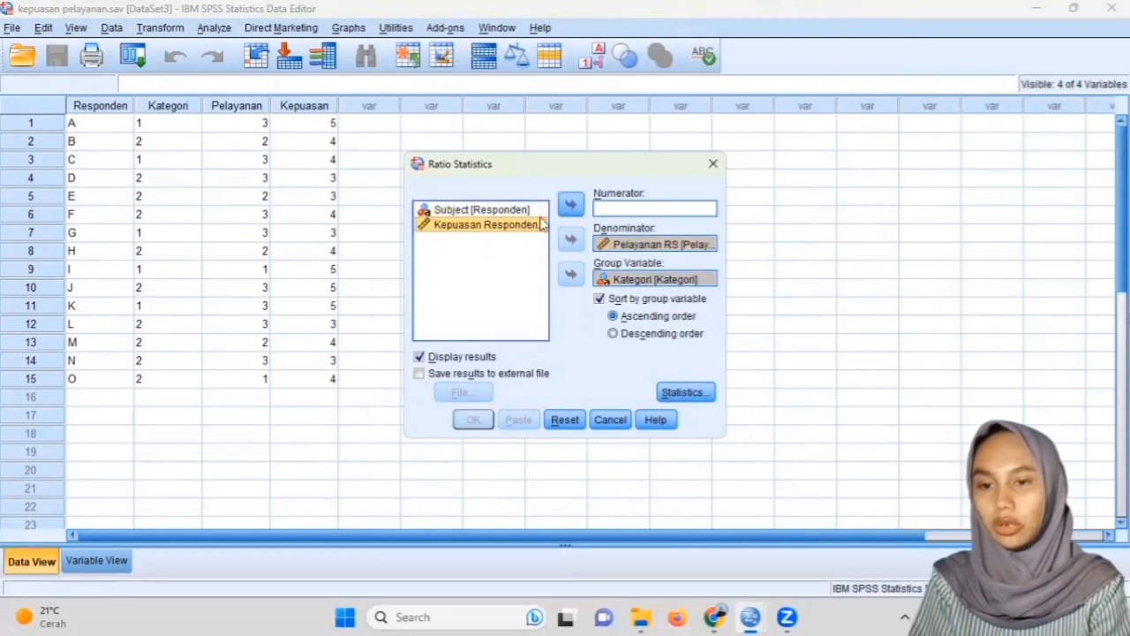
{"action": "left_click", "coordinate": [569, 206]}
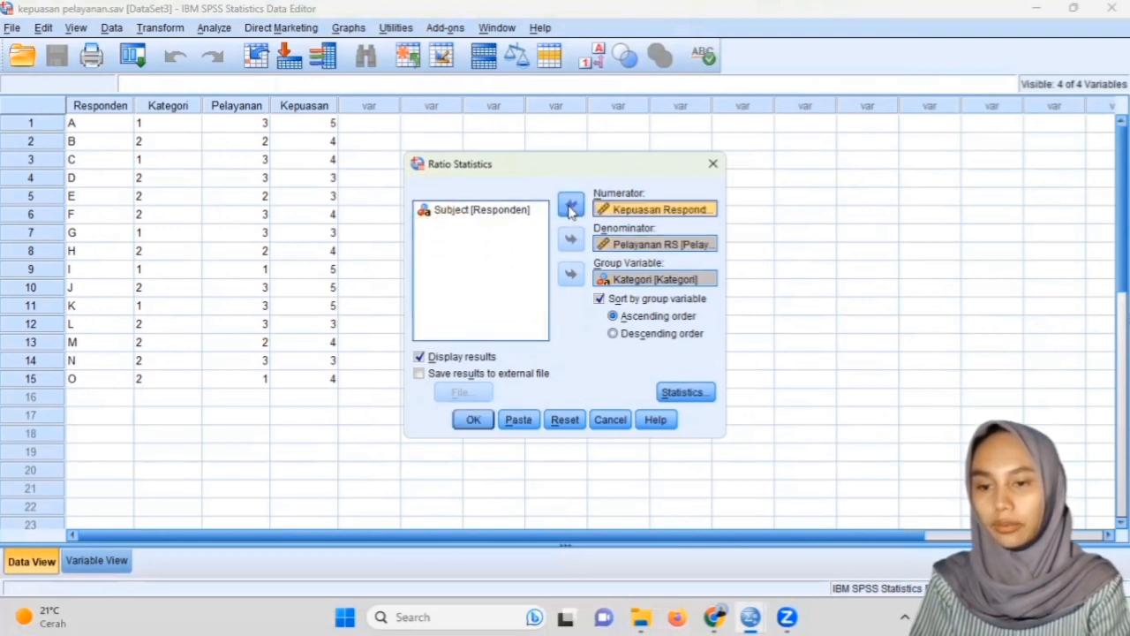
- Include the mean and weighted mean in the ratio statistics, exclude the median-centered COV, keep COD and PRD, and run the analysis
{"action": "left_click", "coordinate": [688, 394]}
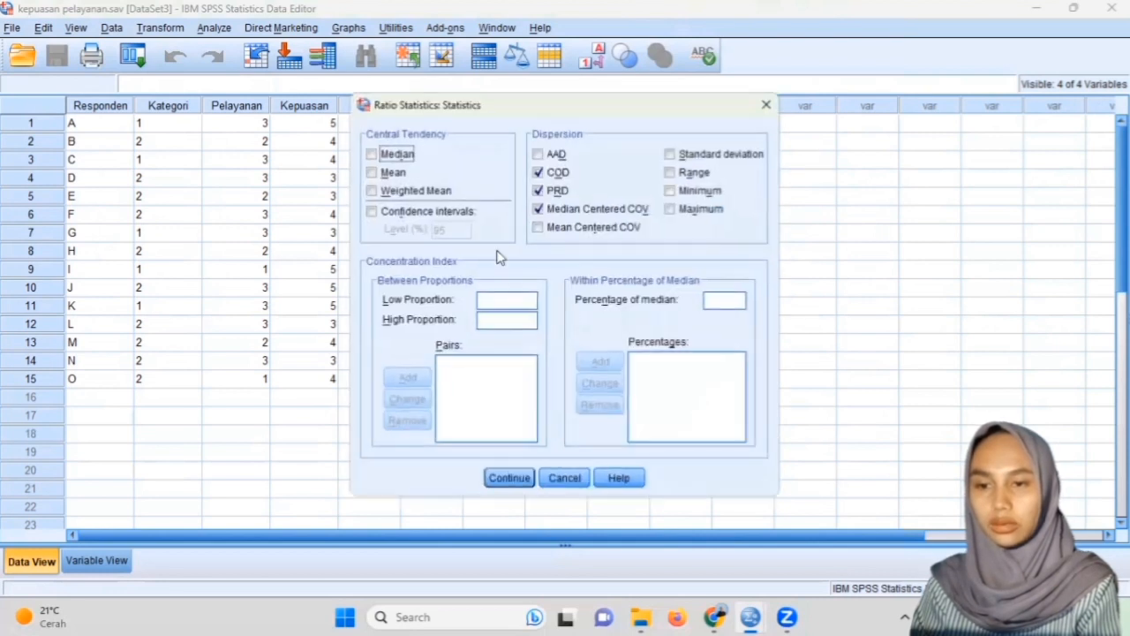
{"action": "left_click", "coordinate": [391, 172]}
{"action": "left_click", "coordinate": [395, 193]}
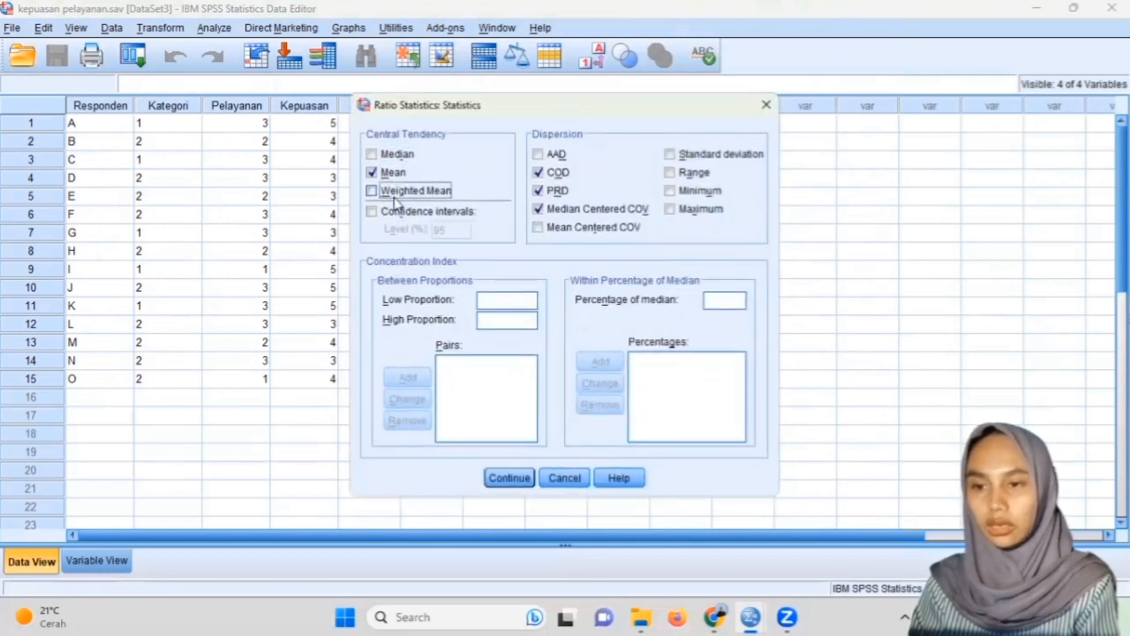
{"action": "left_click", "coordinate": [535, 206]}
{"action": "double_click", "coordinate": [537, 189]}
{"action": "left_click", "coordinate": [514, 481]}
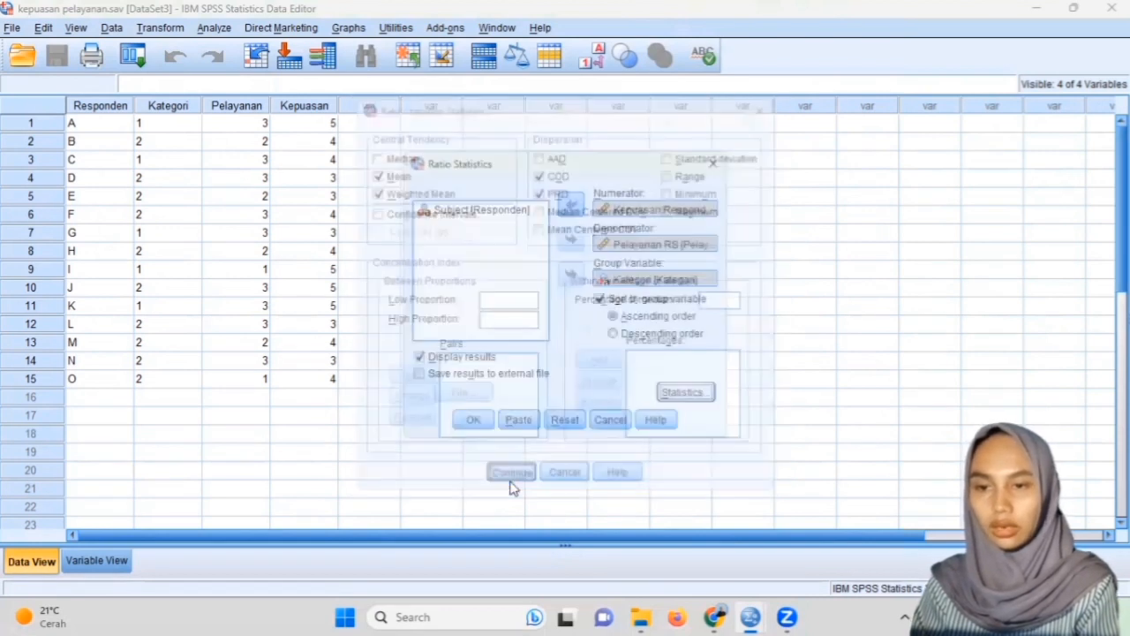
{"action": "left_click", "coordinate": [470, 420]}
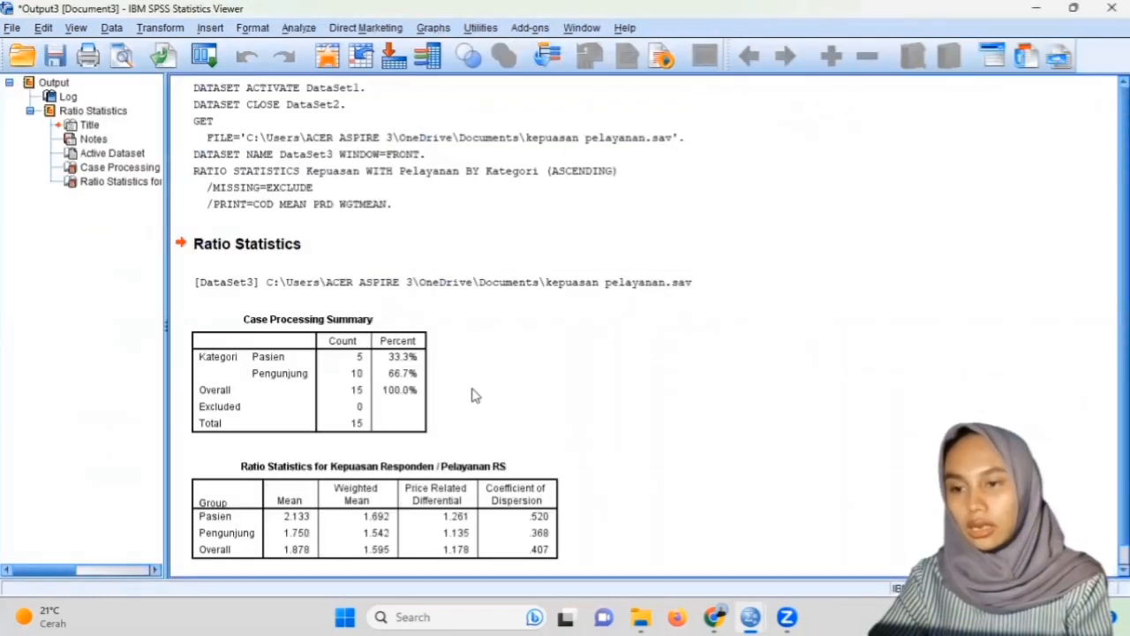
- Examine the Case Processing Summary and the Ratio Statistics table for Kepuasan Responden / Pelayanan RS in the output
{"action": "left_click", "coordinate": [358, 360]}
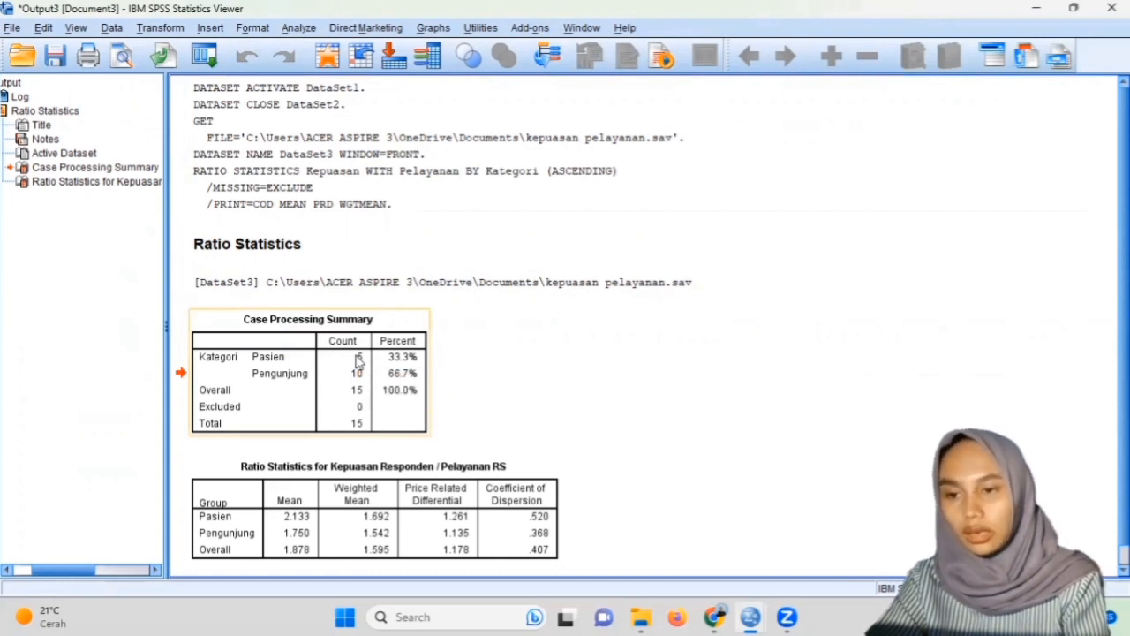
{"action": "left_click", "coordinate": [435, 469]}
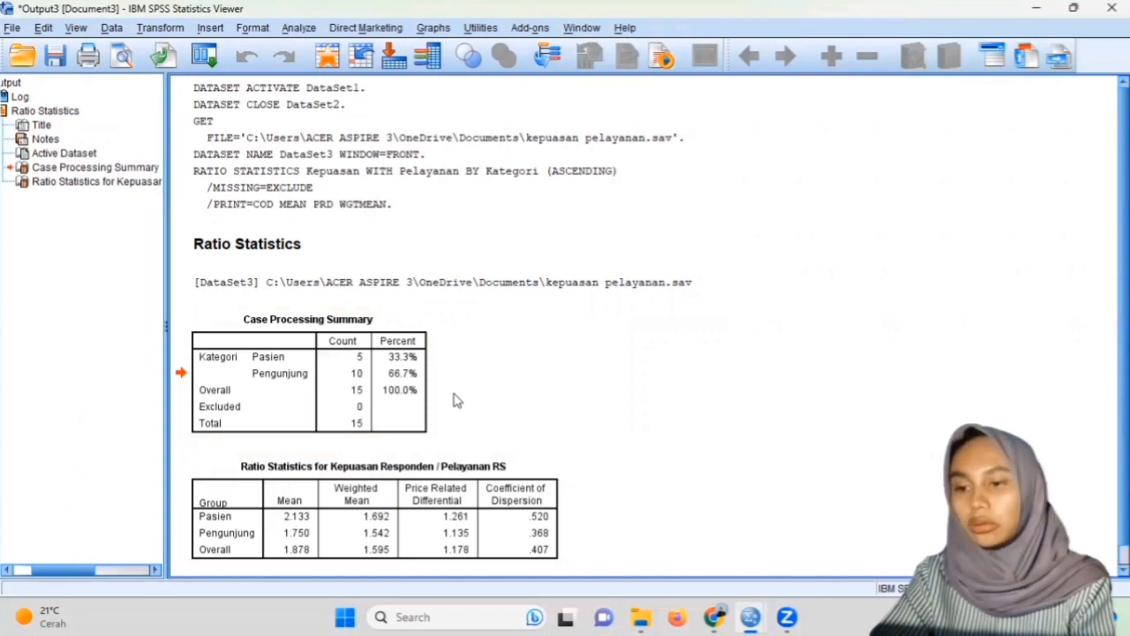
{"action": "left_click", "coordinate": [367, 375]}
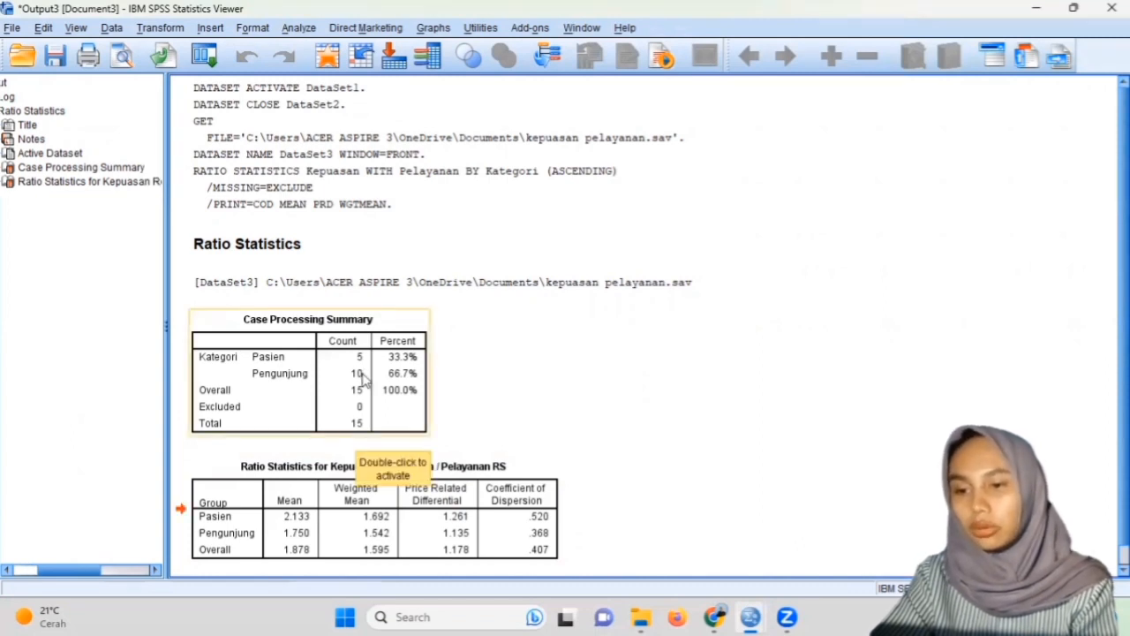
{"action": "left_click", "coordinate": [344, 449]}
{"action": "left_click", "coordinate": [338, 462]}
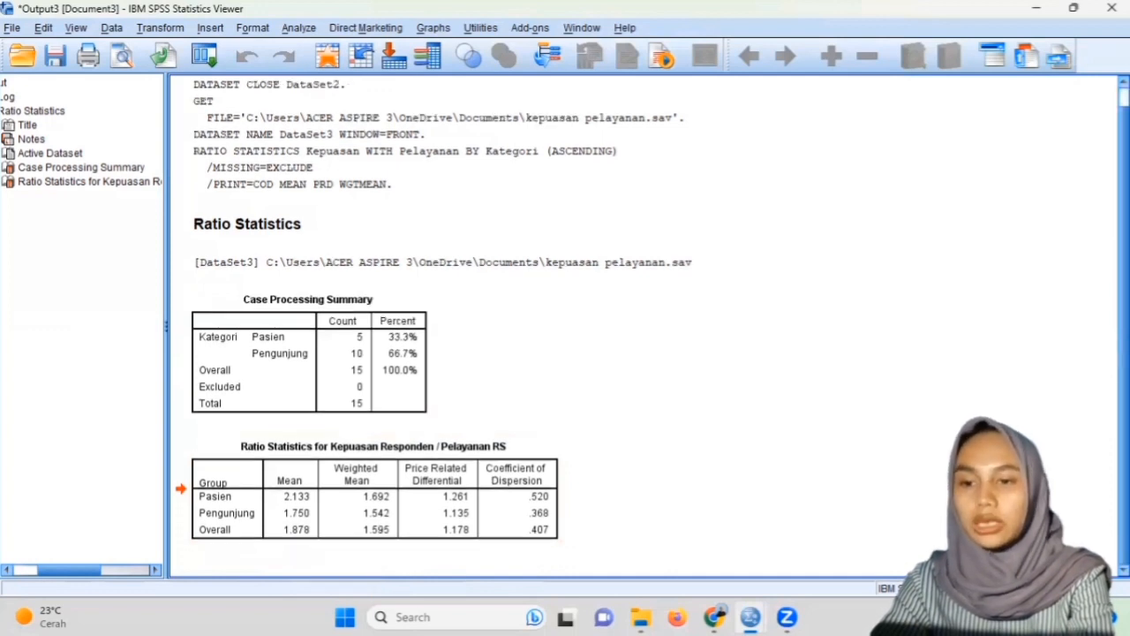
- Close the output viewer, saving its contents as Output3 in the Documents folder
{"action": "left_click", "coordinate": [1112, 8]}
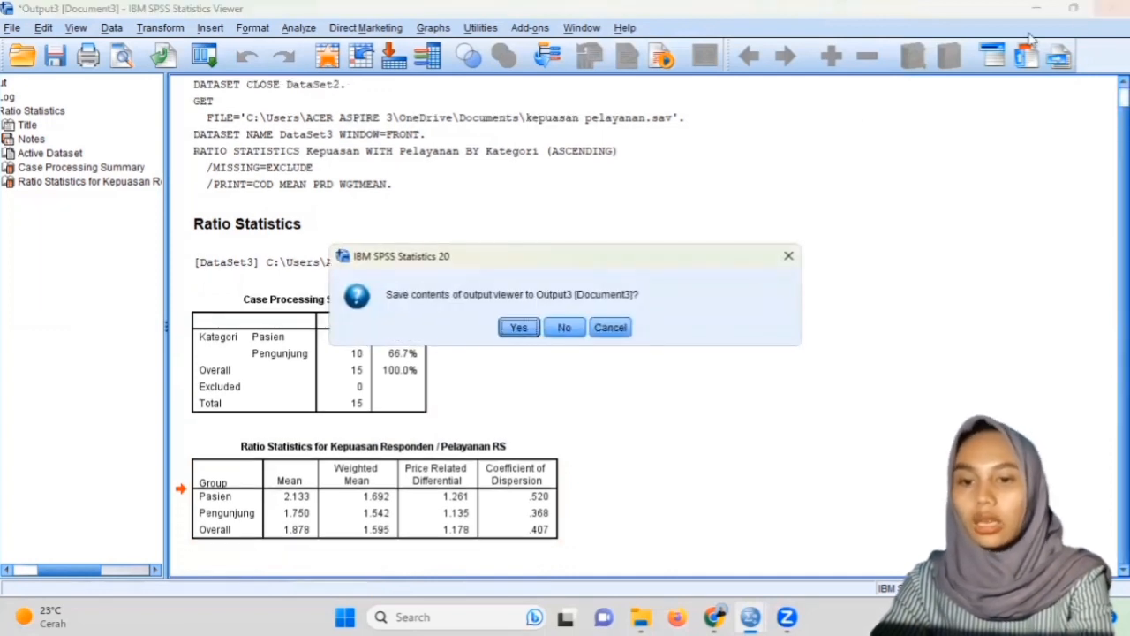
{"action": "left_click", "coordinate": [520, 327]}
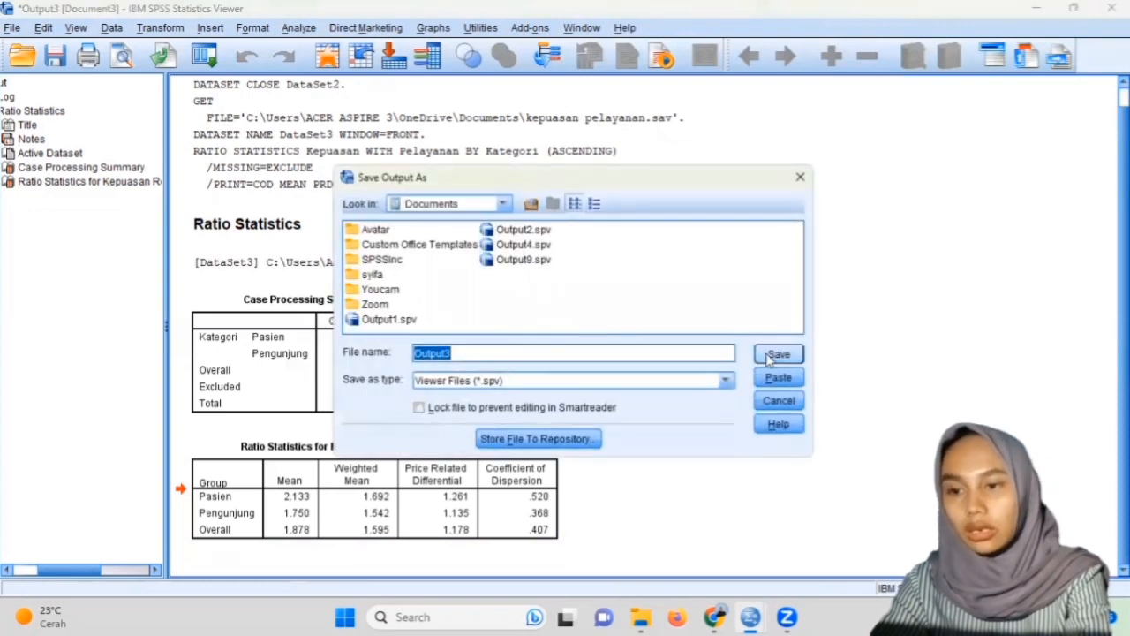
{"action": "left_click", "coordinate": [770, 356]}
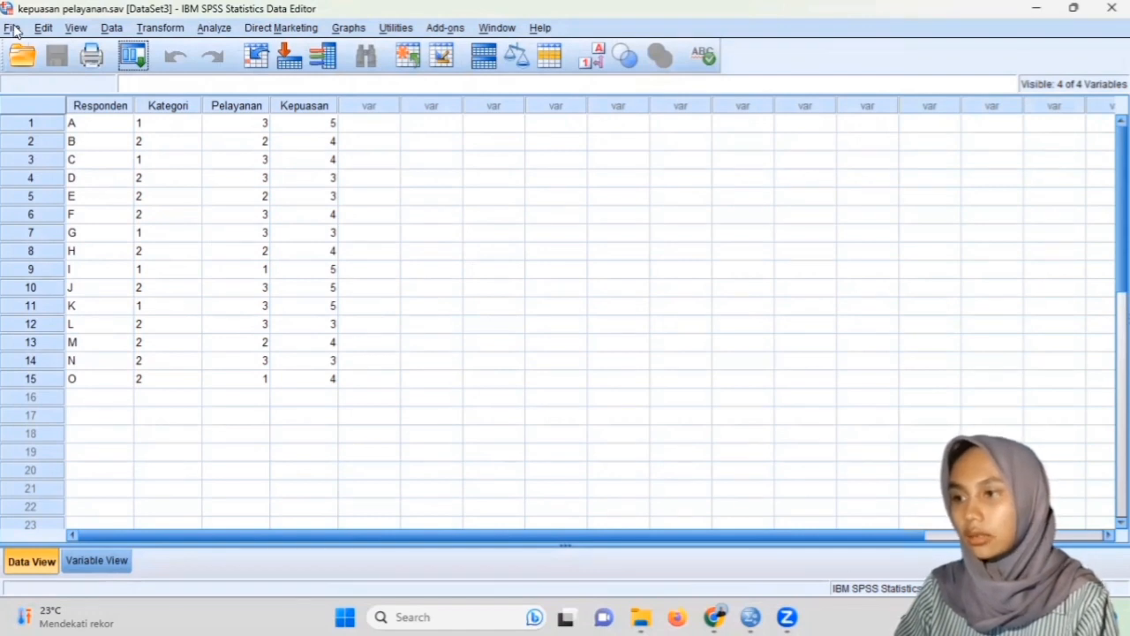
- Open the data file diare.sav from the Documents folder
{"action": "left_click", "coordinate": [25, 57]}
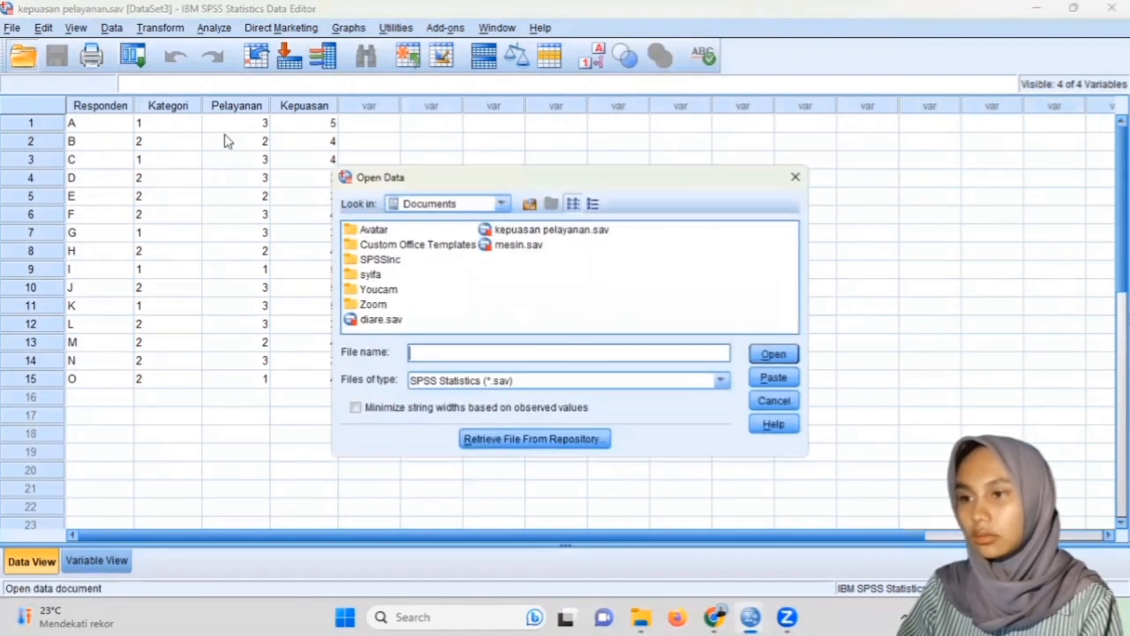
{"action": "left_click", "coordinate": [392, 321]}
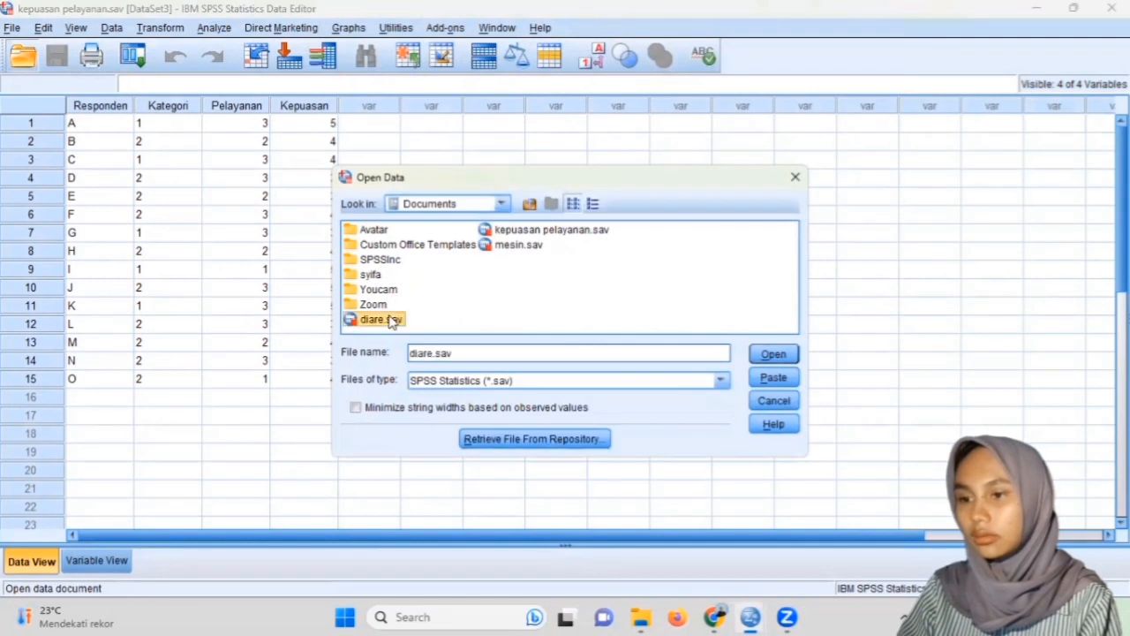
{"action": "left_click", "coordinate": [773, 354]}
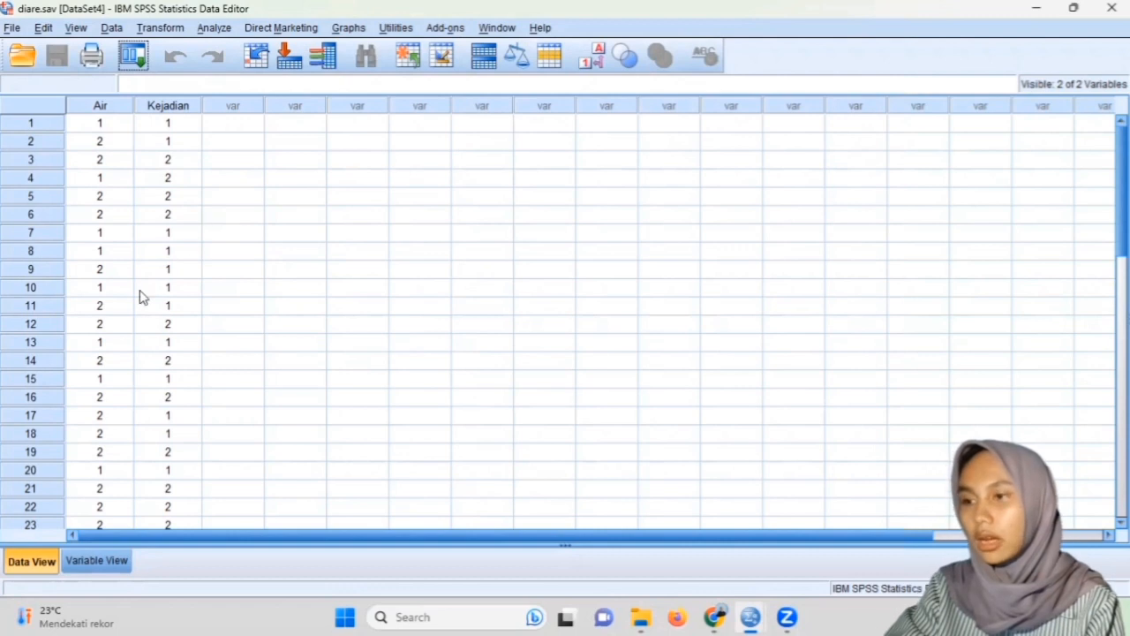
- Display the variable definitions of diare.sav and review the names, types, widths, decimals and labels of Air and Kejadian
{"action": "left_click", "coordinate": [114, 558]}
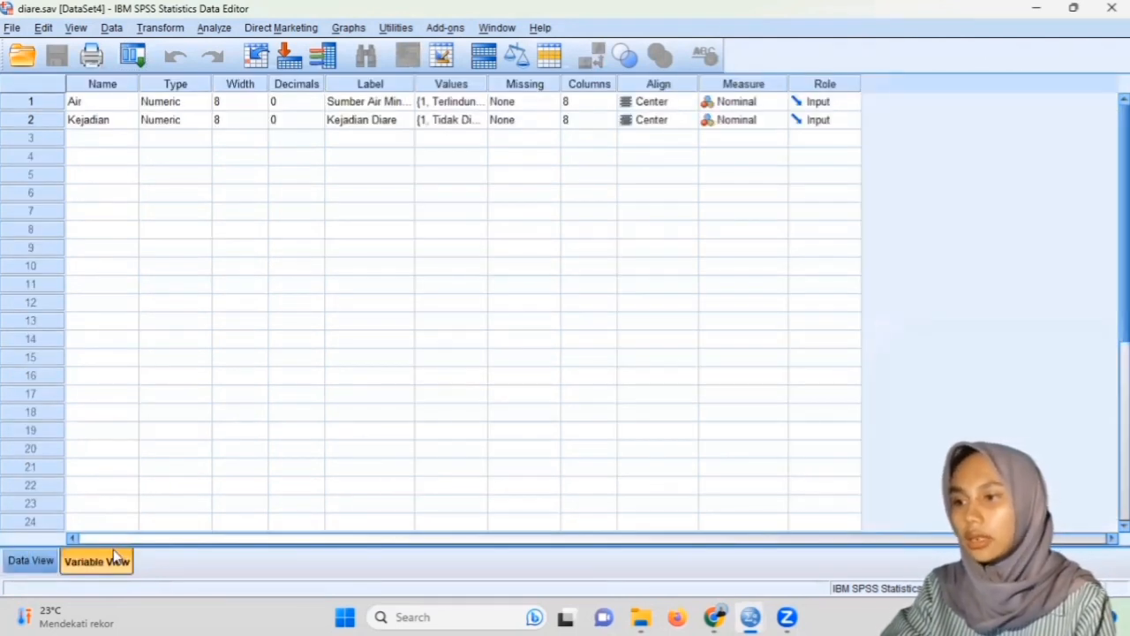
{"action": "left_click", "coordinate": [113, 83]}
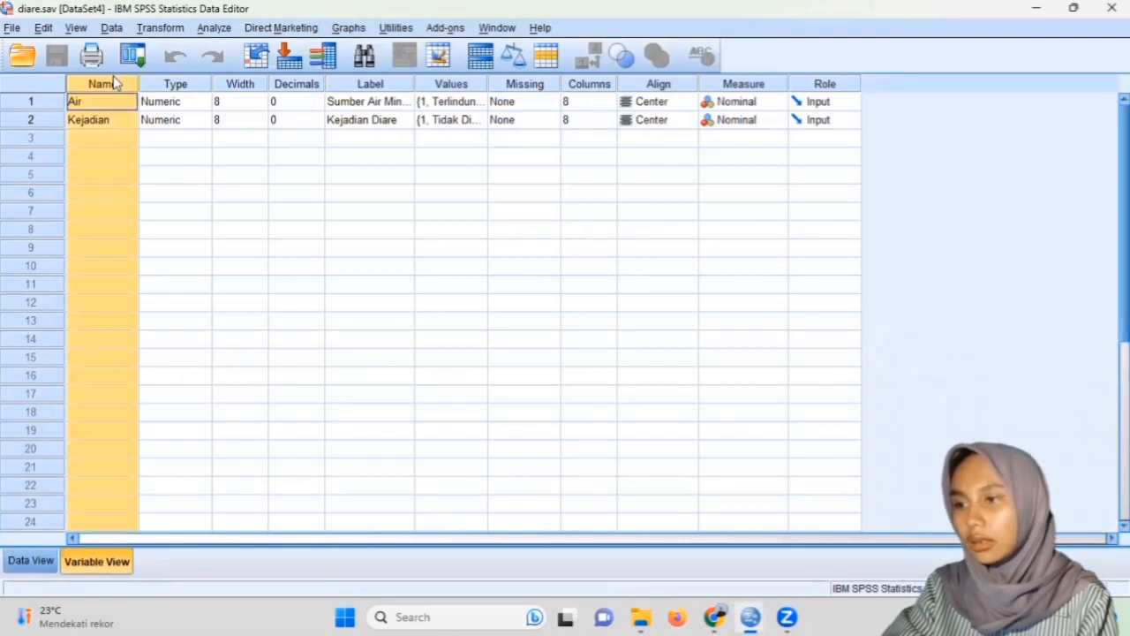
{"action": "left_click", "coordinate": [175, 83]}
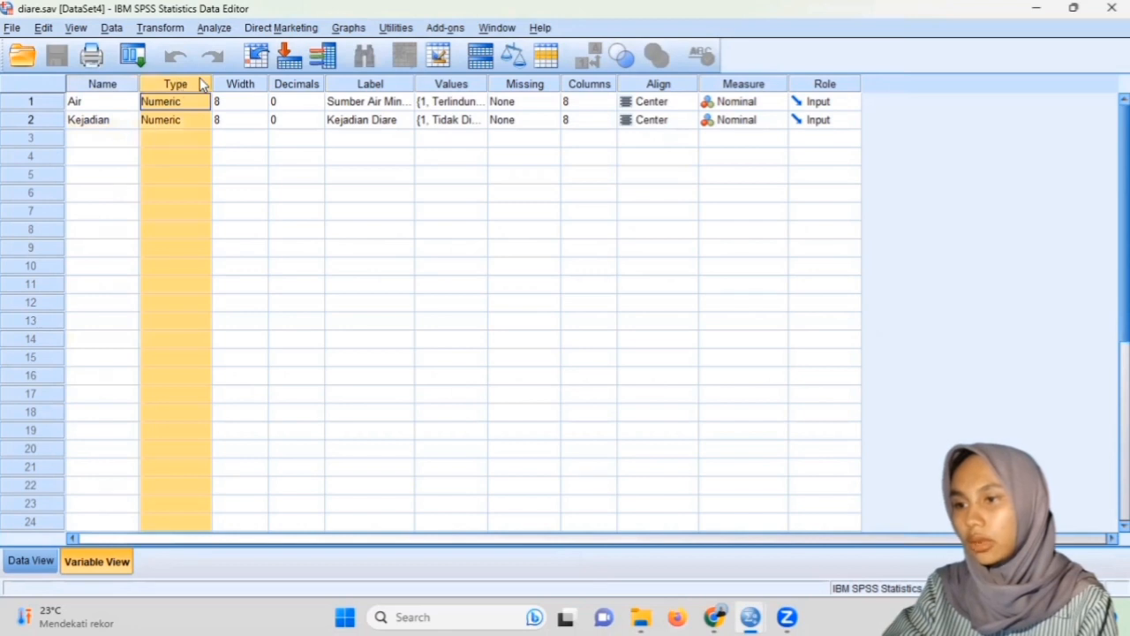
{"action": "left_click", "coordinate": [227, 84]}
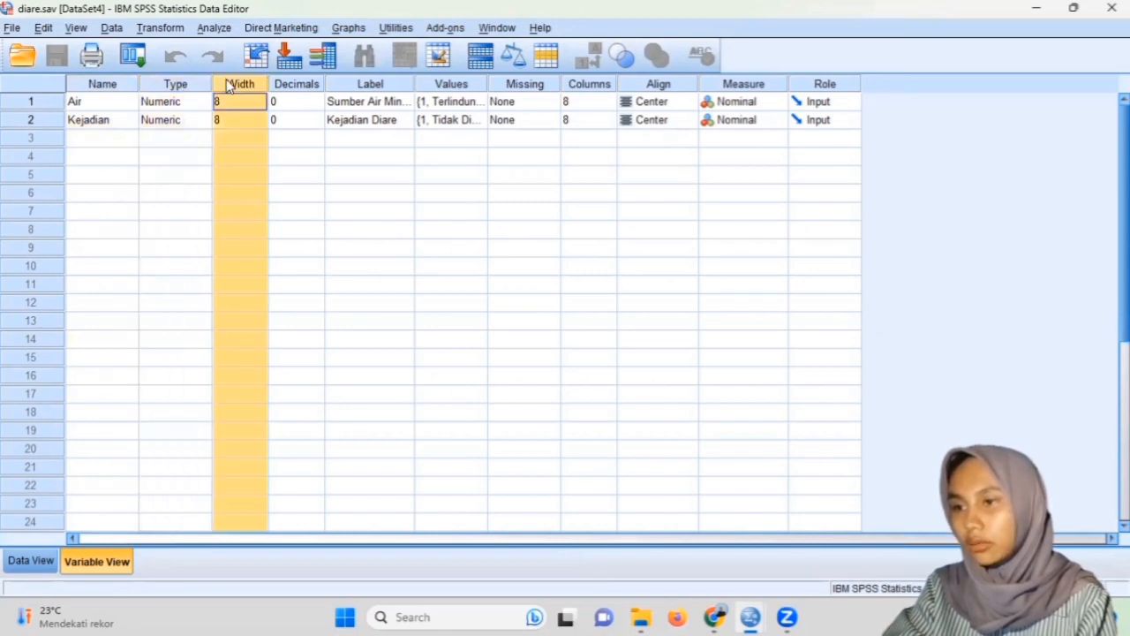
{"action": "left_click", "coordinate": [284, 84]}
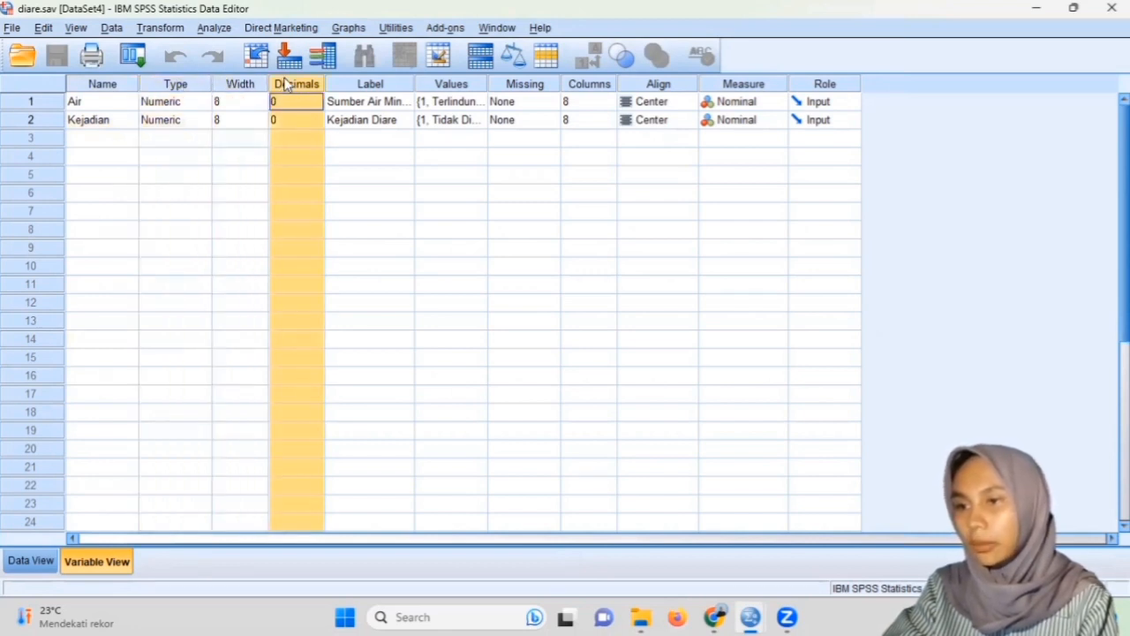
{"action": "left_click", "coordinate": [363, 84]}
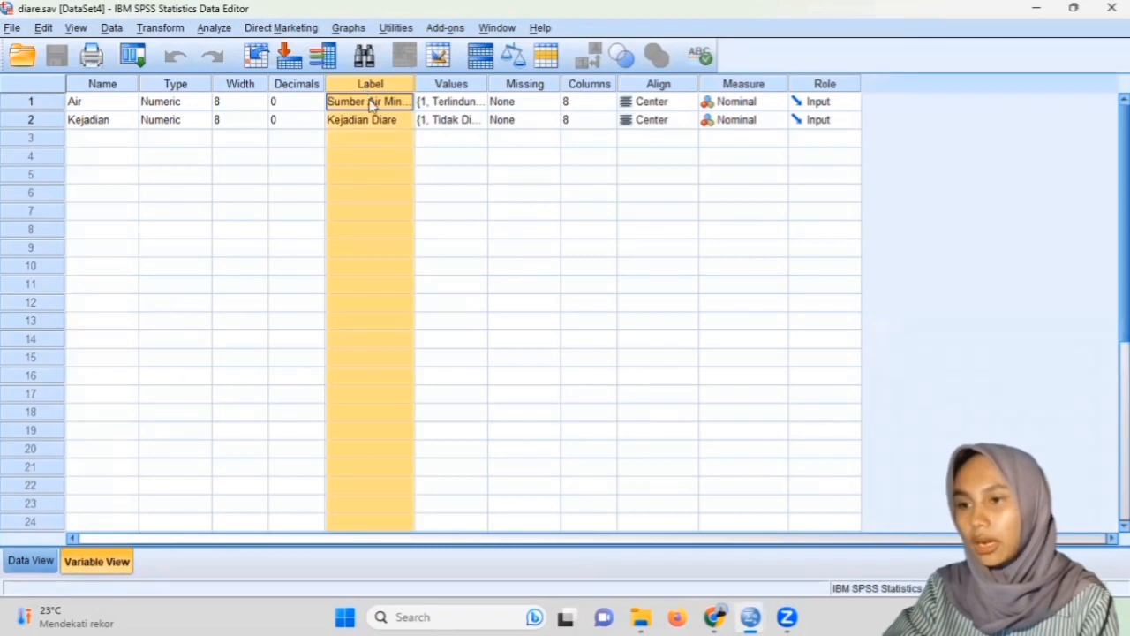
{"action": "left_click", "coordinate": [372, 104]}
{"action": "key", "text": "Down"}
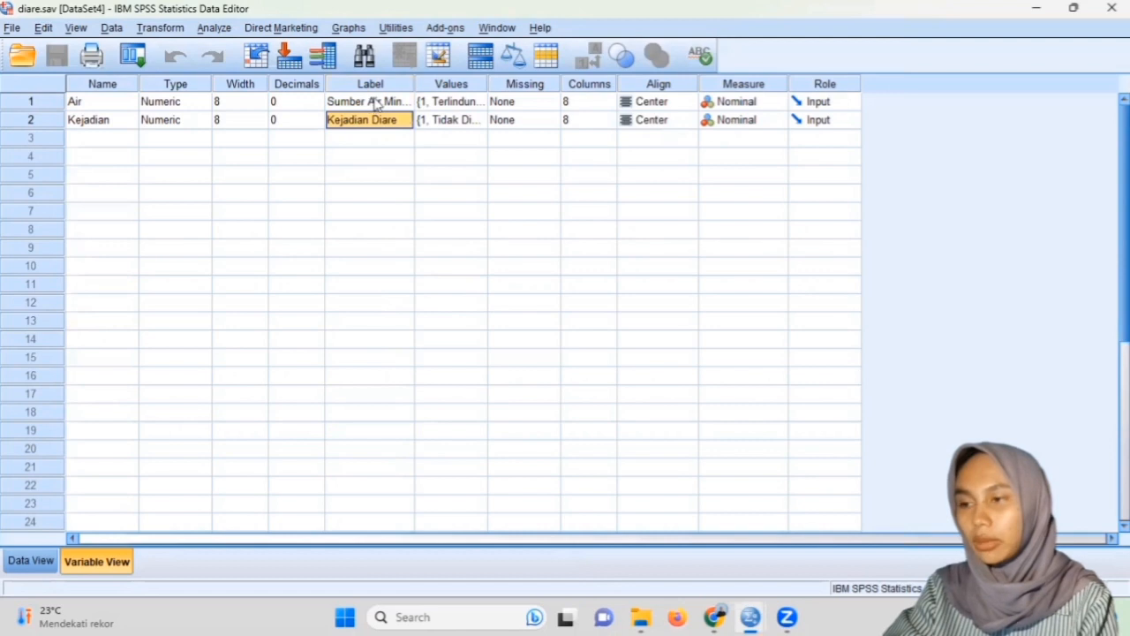
- Inspect the value labels defined for the Air variable and close their dialog
{"action": "left_click", "coordinate": [432, 84]}
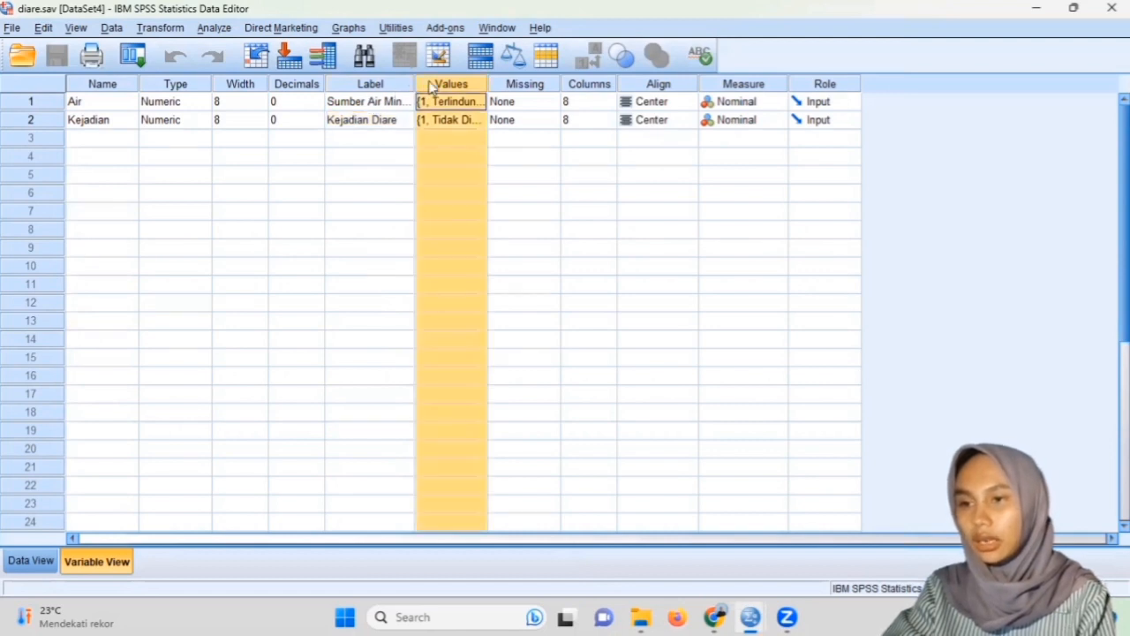
{"action": "left_click", "coordinate": [451, 103]}
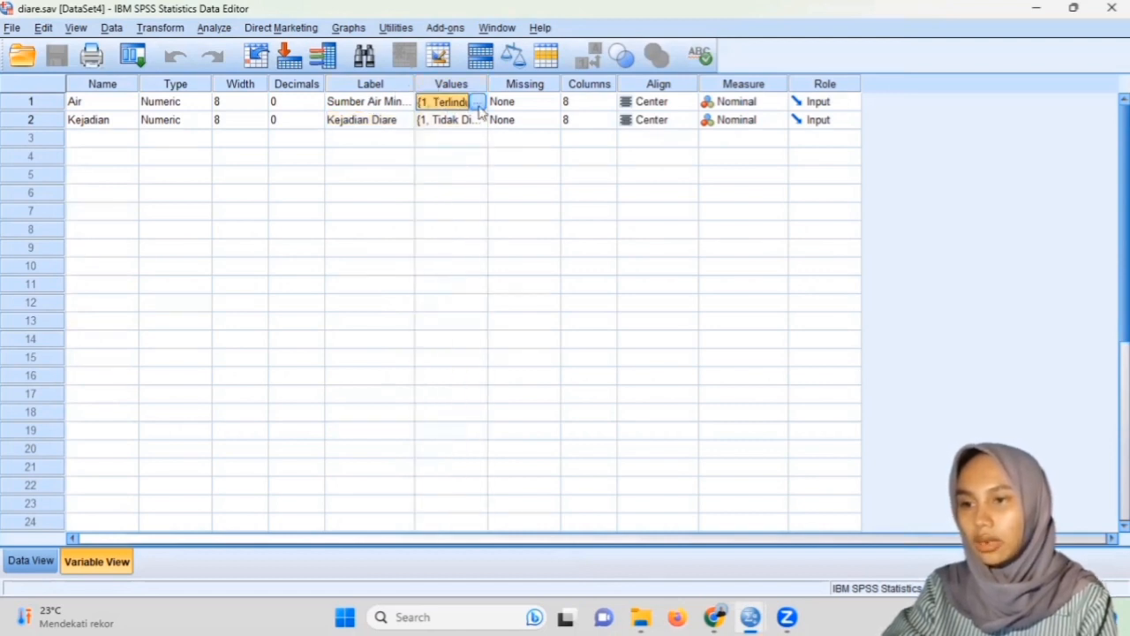
{"action": "left_click", "coordinate": [480, 103]}
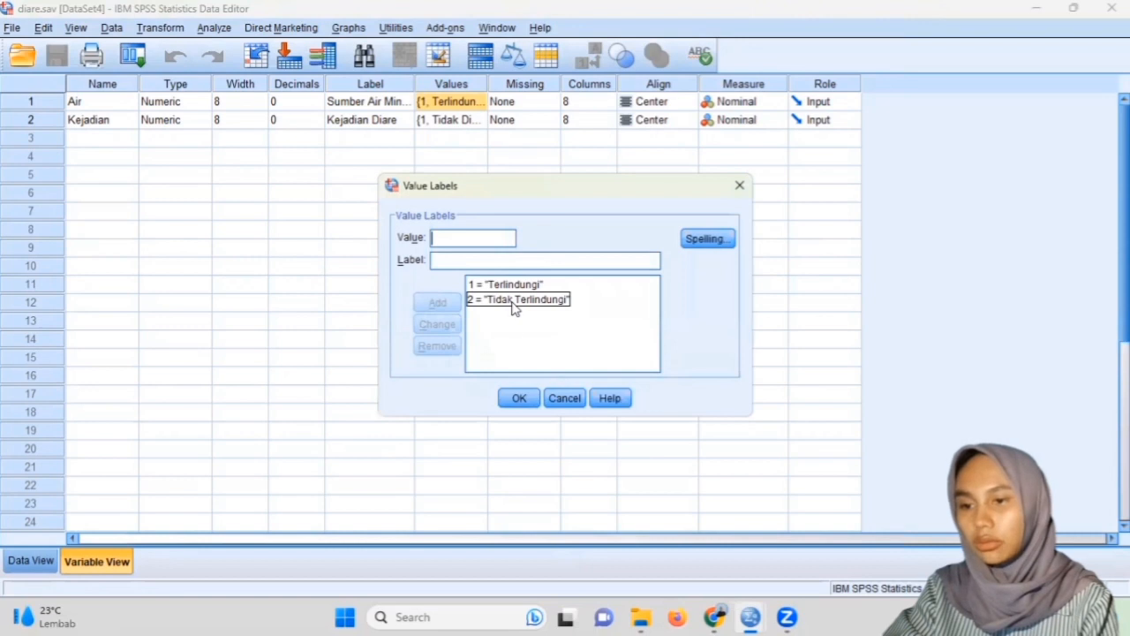
{"action": "left_click", "coordinate": [519, 398]}
- Inspect the value labels defined for the Kejadian variable and close their dialog
{"action": "left_click", "coordinate": [476, 124]}
{"action": "left_click", "coordinate": [479, 121]}
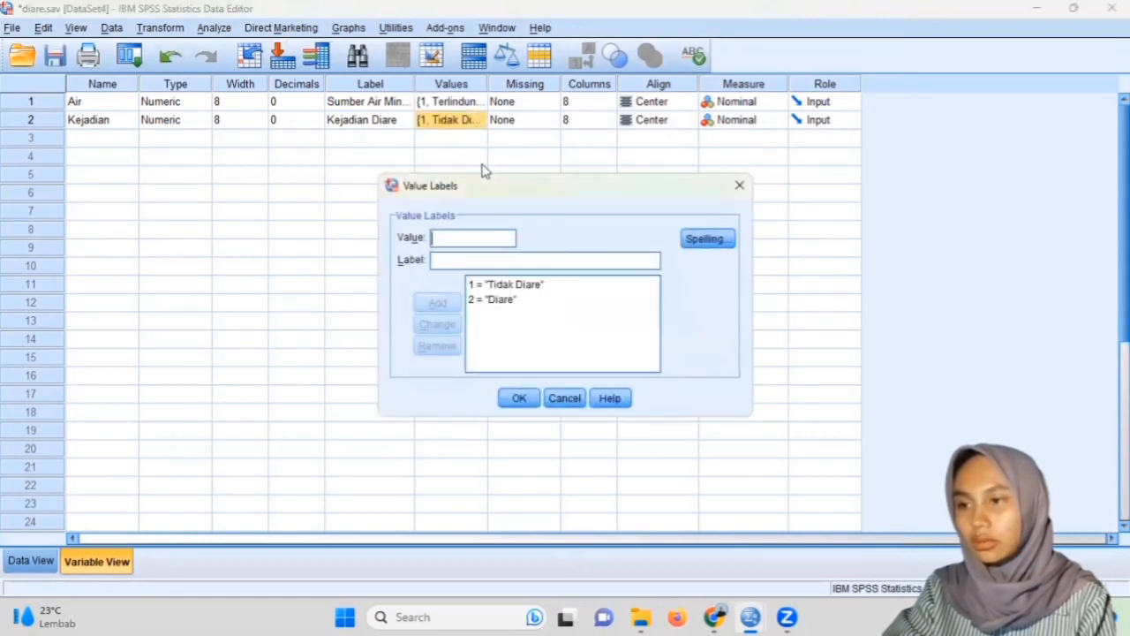
{"action": "left_click", "coordinate": [525, 288]}
{"action": "left_click", "coordinate": [520, 300]}
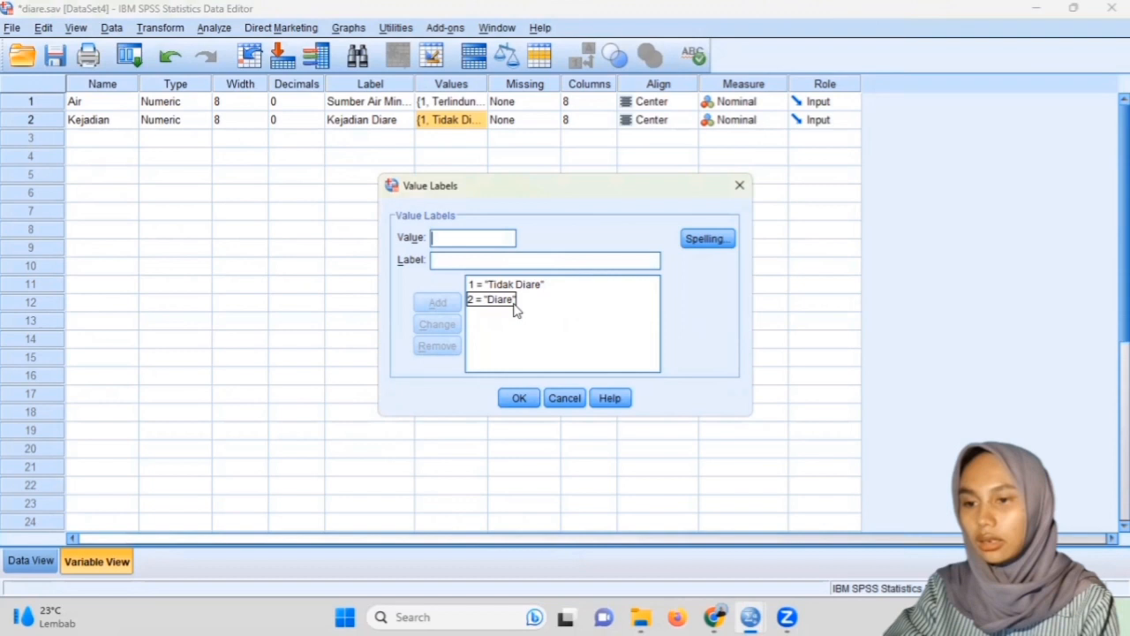
{"action": "left_click", "coordinate": [526, 399]}
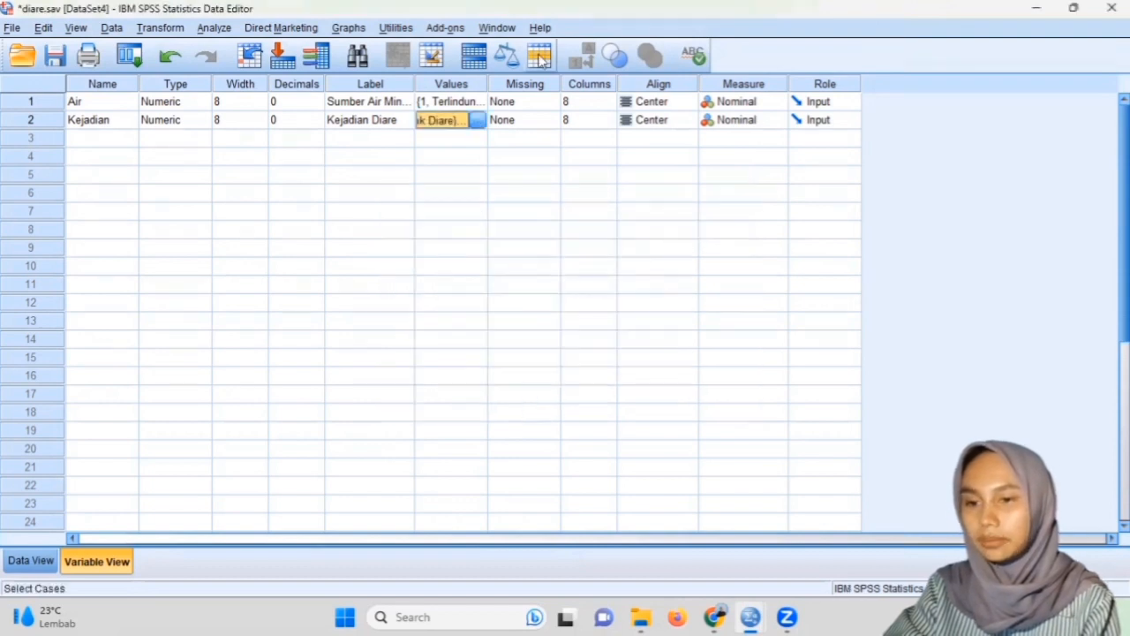
- Review the missing-value, column-width, alignment and measurement-level settings of both variables, and return to the data values
{"action": "left_click", "coordinate": [533, 88]}
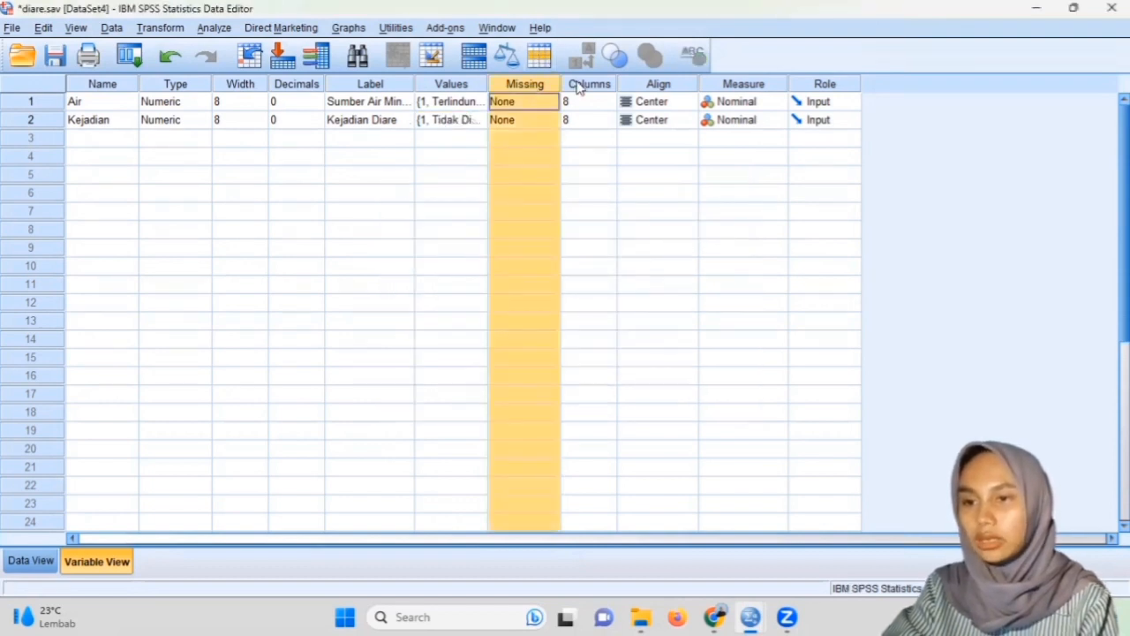
{"action": "left_click", "coordinate": [575, 85]}
{"action": "left_click", "coordinate": [650, 85]}
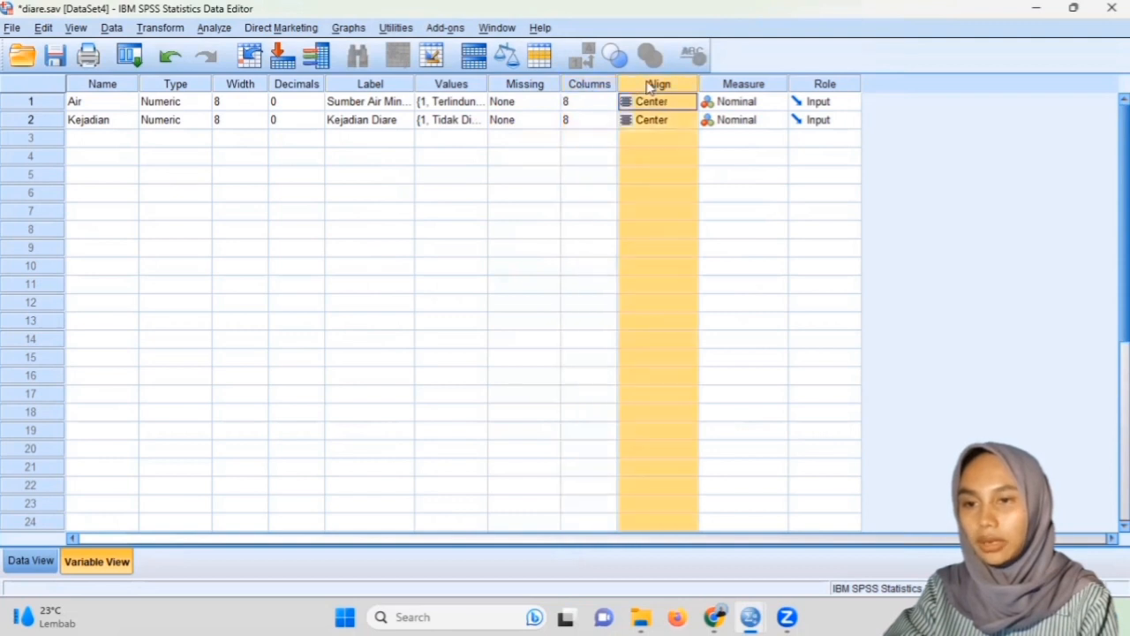
{"action": "left_click", "coordinate": [739, 86]}
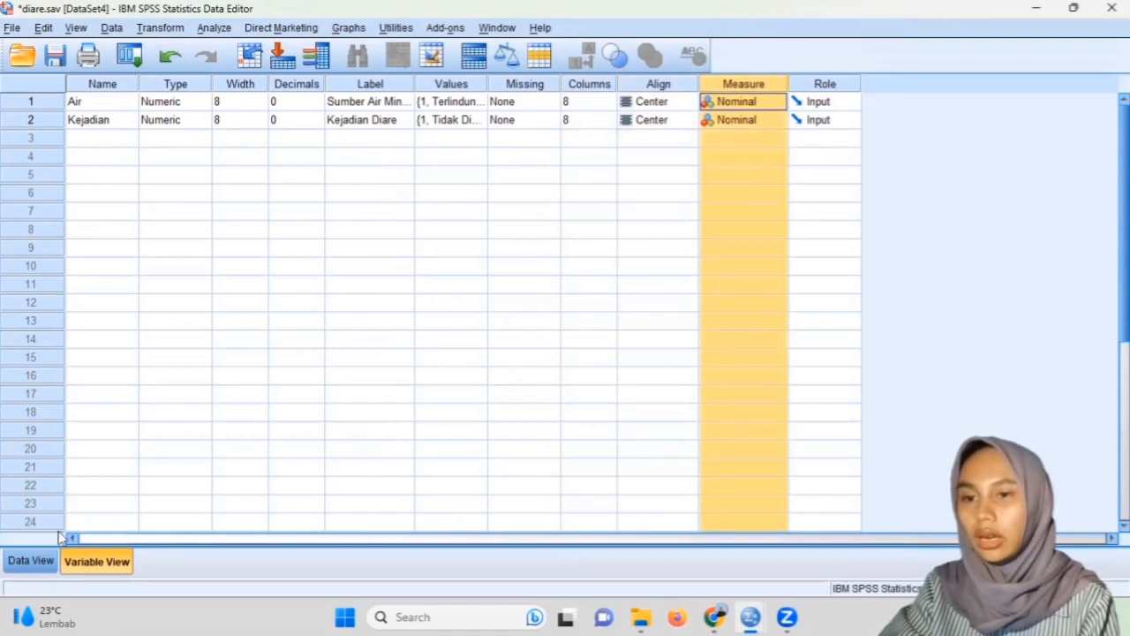
{"action": "left_click", "coordinate": [31, 561]}
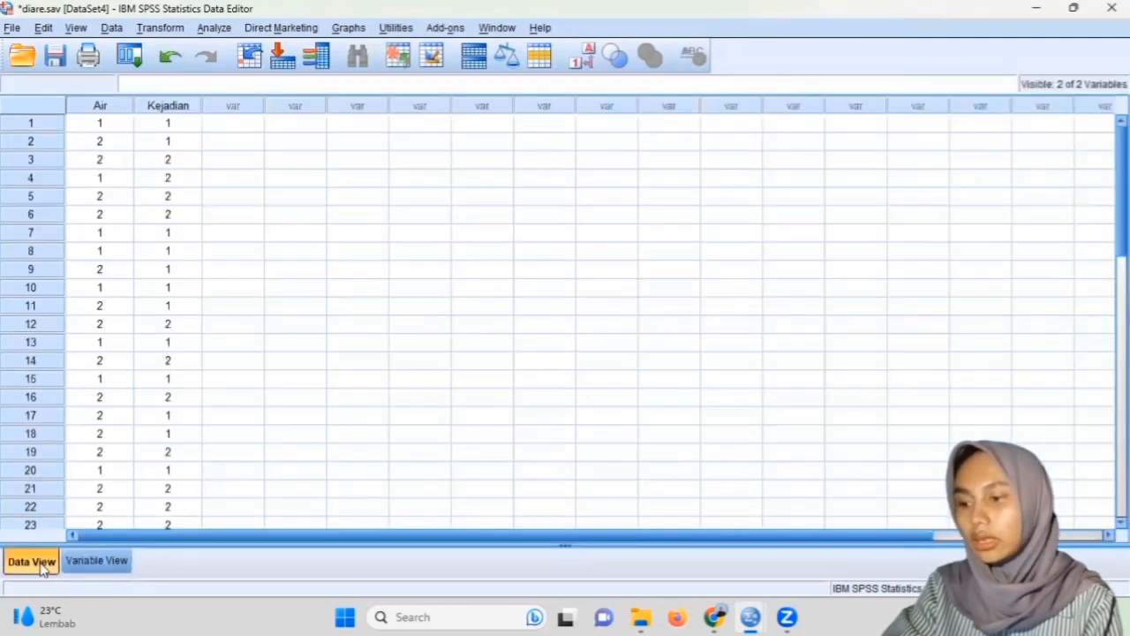
- Start a Crosstabs analysis and assign Sumber Air Minum as the row variable
{"action": "left_click", "coordinate": [216, 29]}
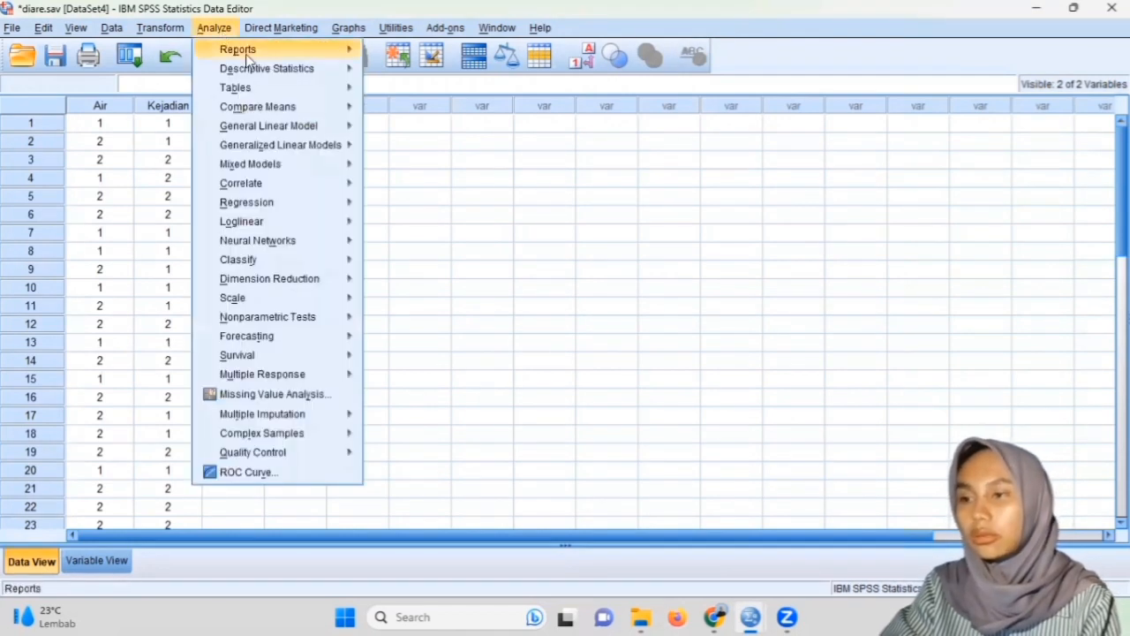
{"action": "mouse_move", "coordinate": [254, 68]}
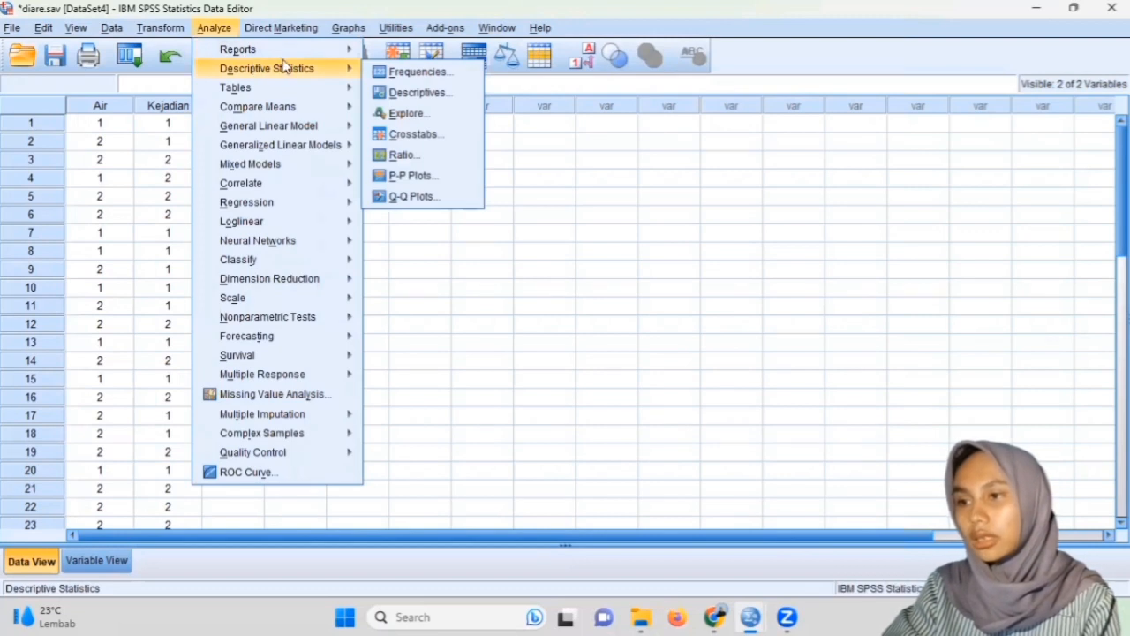
{"action": "left_click", "coordinate": [403, 135]}
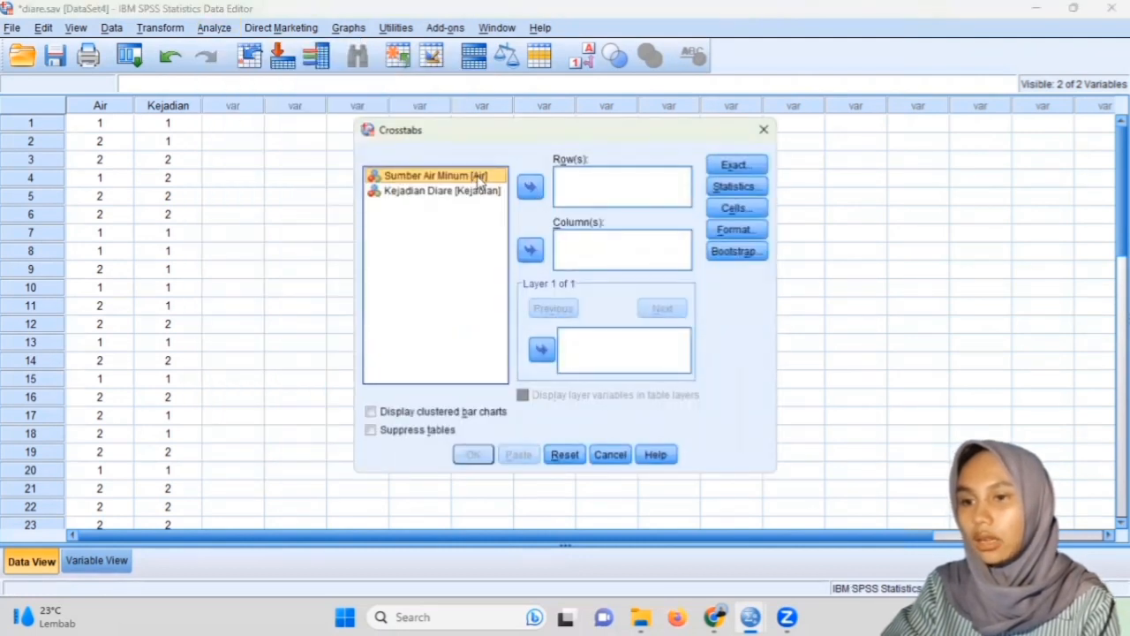
{"action": "left_click", "coordinate": [530, 188]}
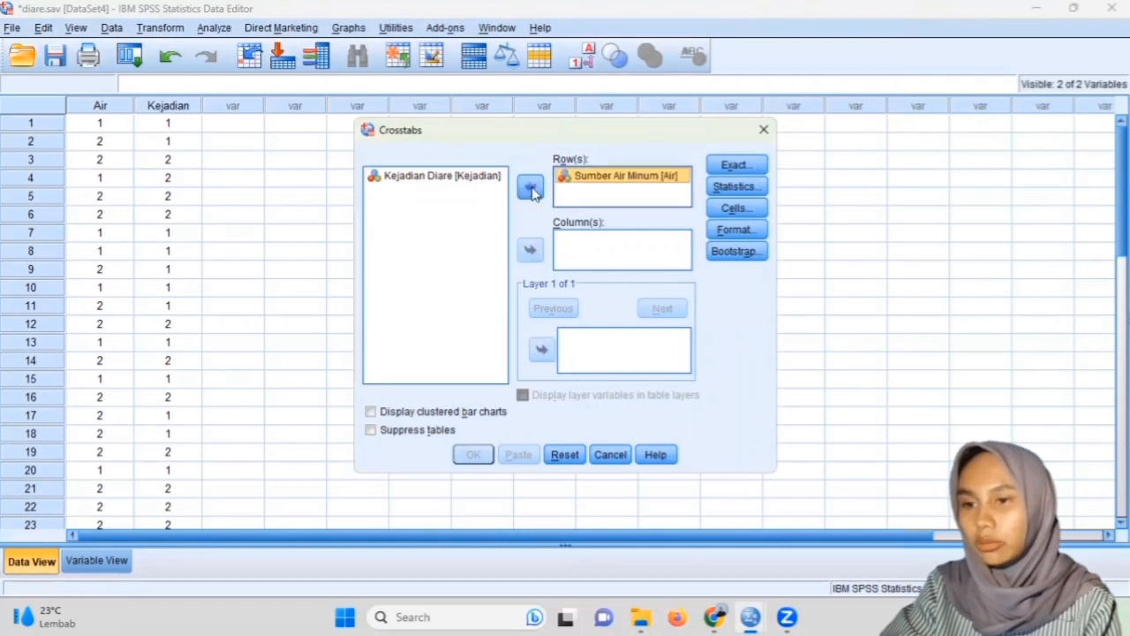
- Run the Crosstabs analysis with Kejadian Diare as the column variable and the Chi-square statistic included
{"action": "left_click", "coordinate": [473, 181]}
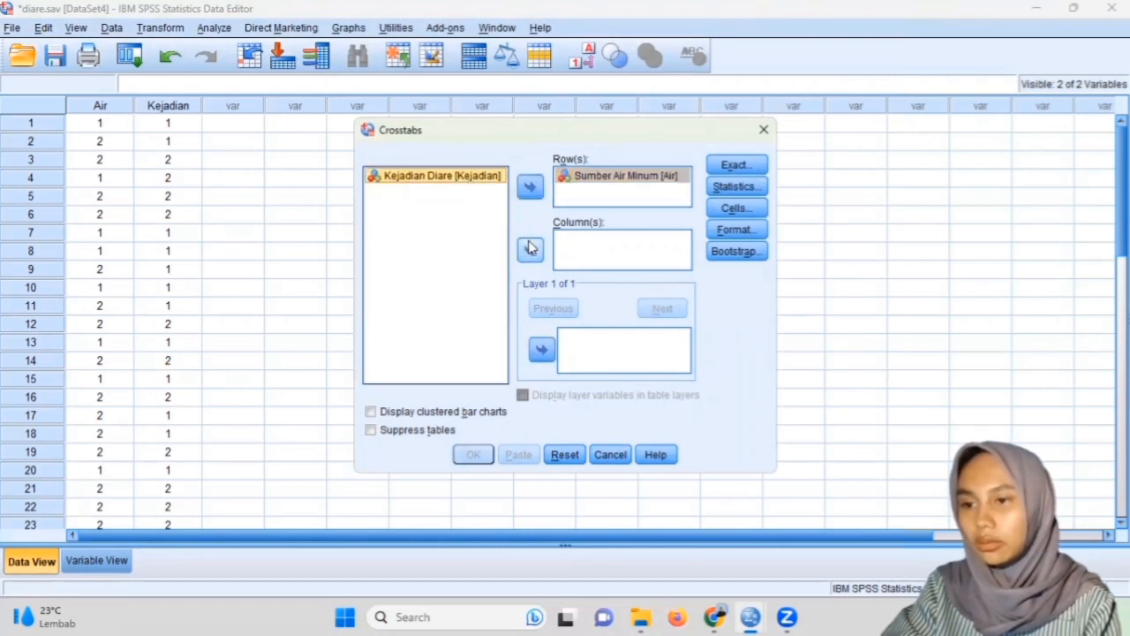
{"action": "left_click", "coordinate": [530, 248]}
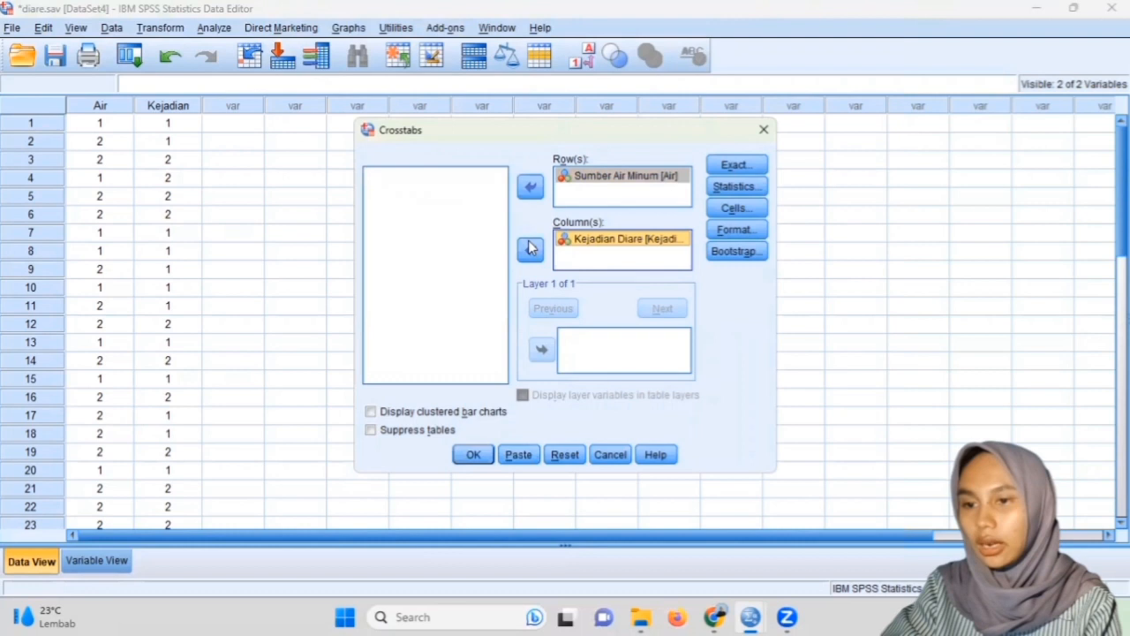
{"action": "left_click", "coordinate": [746, 190]}
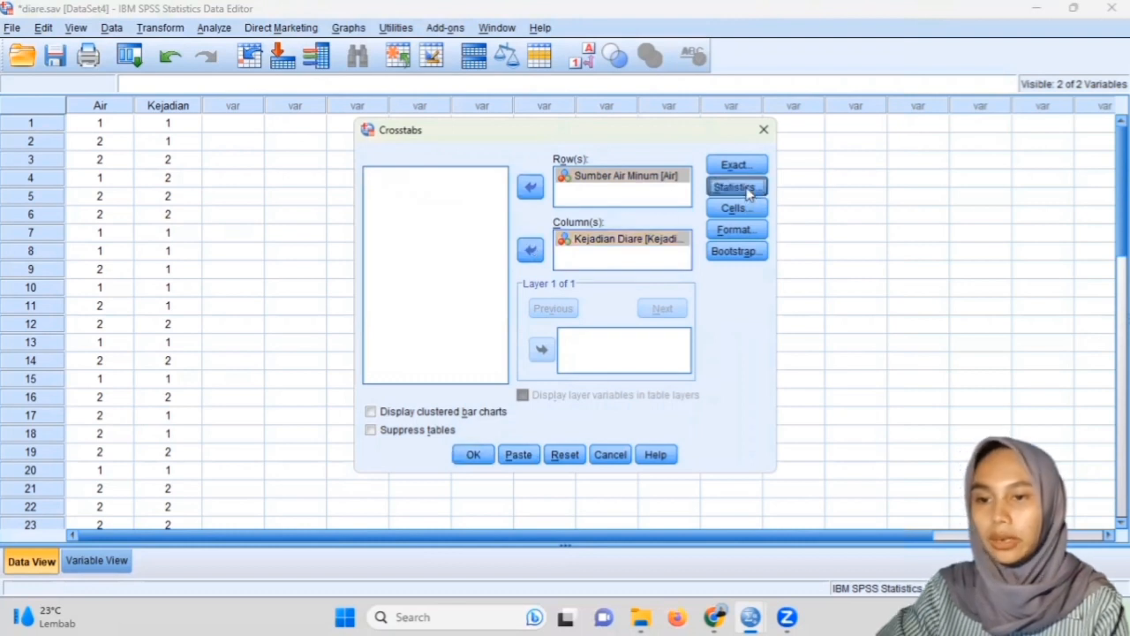
{"action": "left_click", "coordinate": [538, 197]}
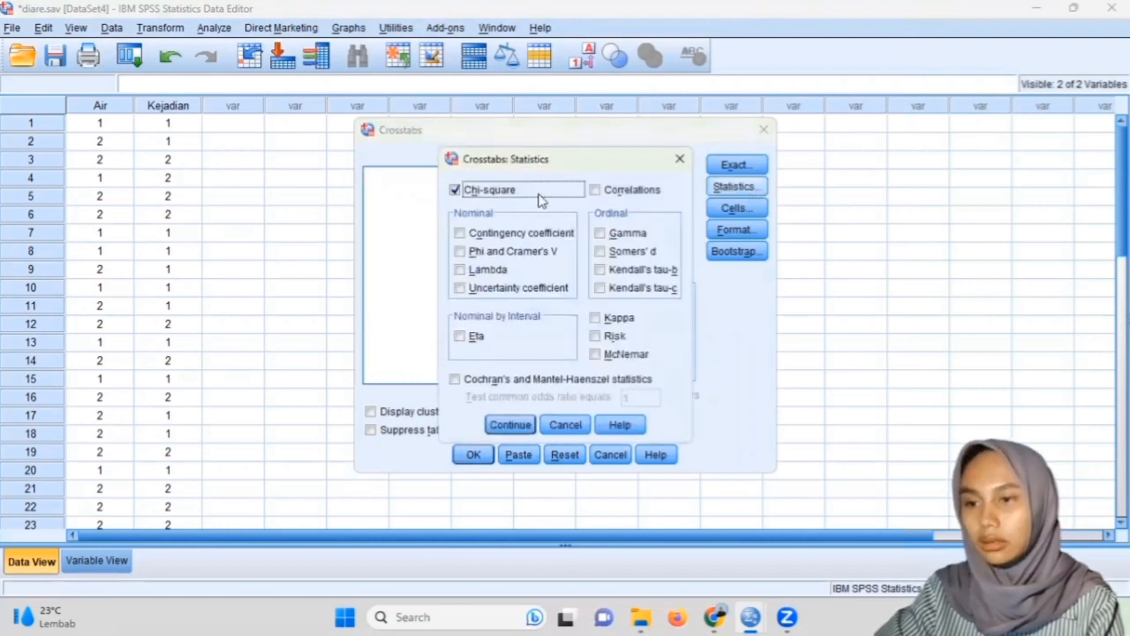
{"action": "left_click", "coordinate": [505, 424]}
{"action": "left_click", "coordinate": [473, 455]}
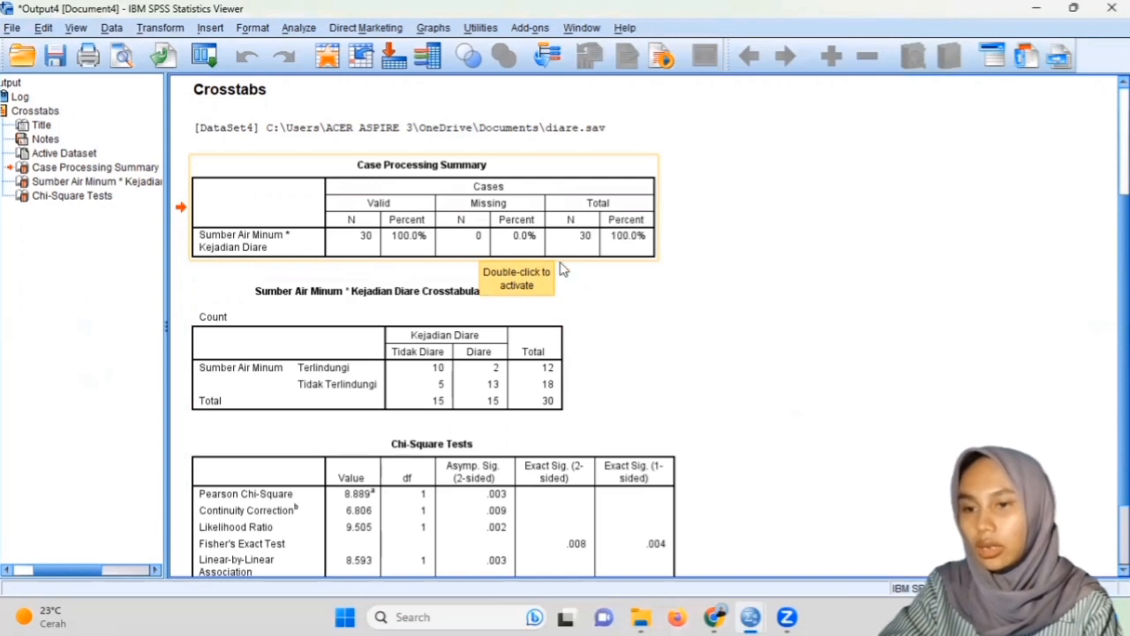
- Examine the Sumber Air Minum * Kejadian Diare crosstabulation and the Chi-Square Tests significance values, and return to the diare.sav data
{"action": "left_click", "coordinate": [488, 308]}
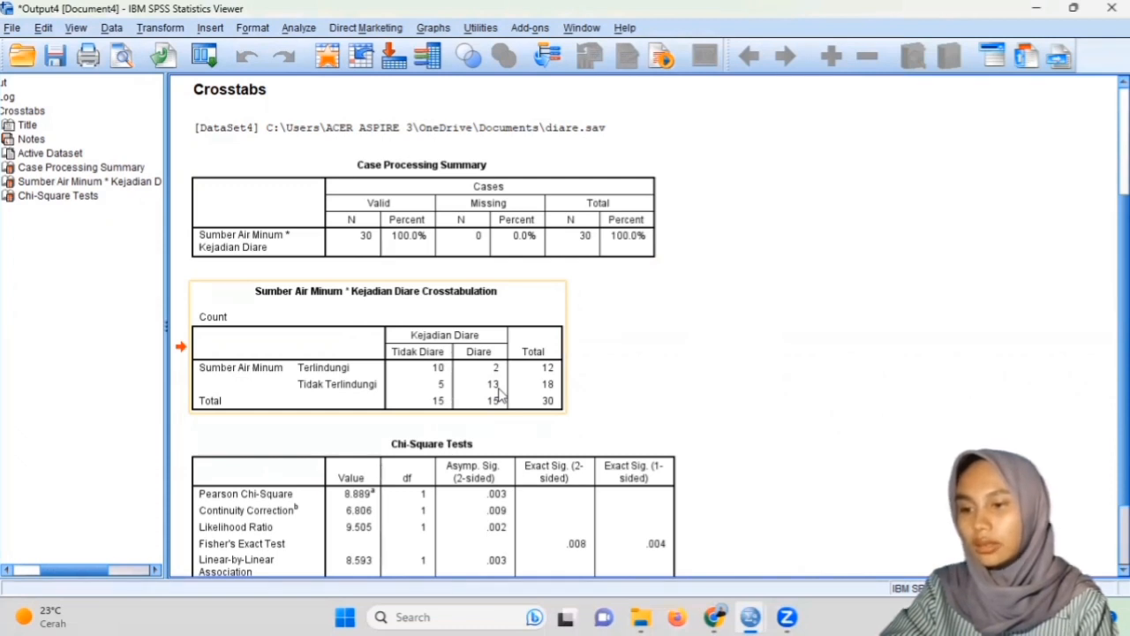
{"action": "scroll", "coordinate": [499, 395], "scroll_direction": "down", "scroll_amount": 2}
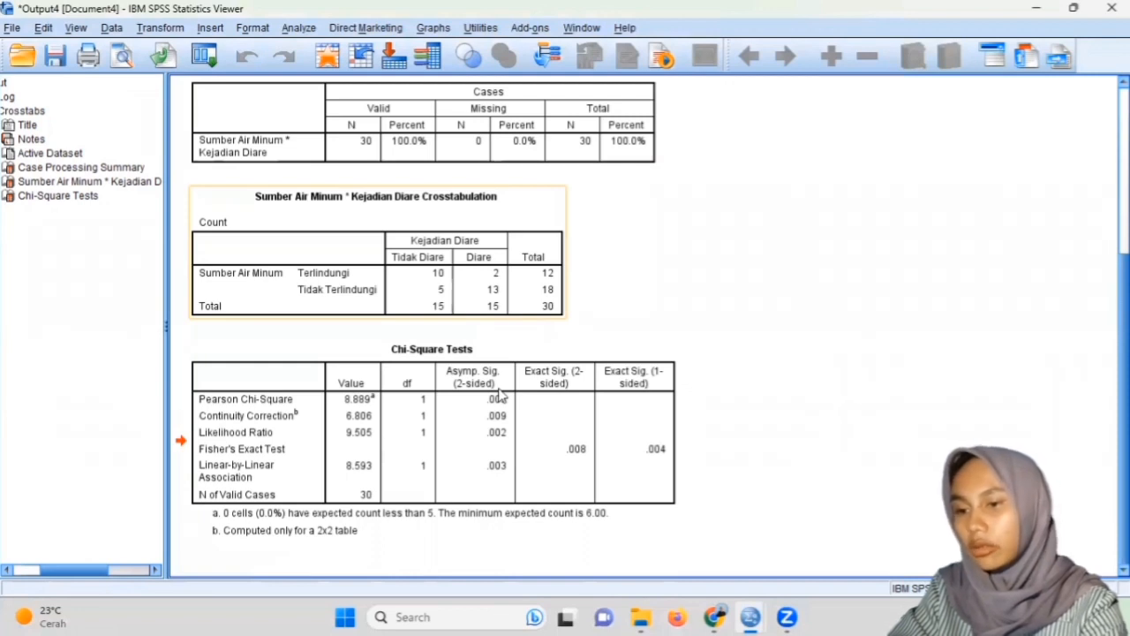
{"action": "left_click", "coordinate": [467, 367]}
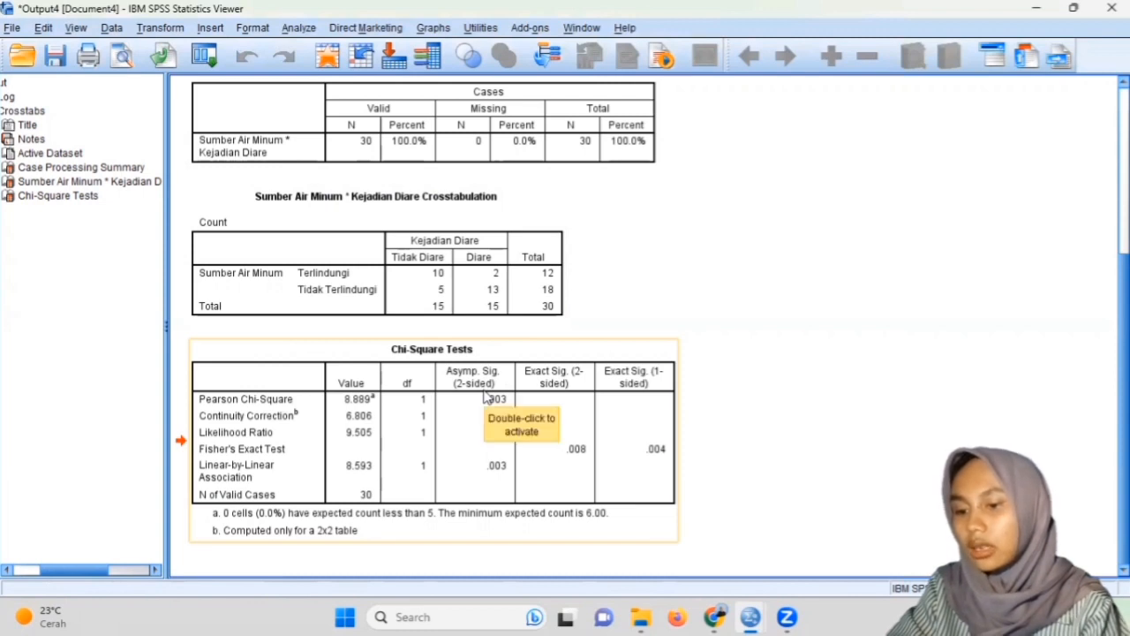
{"action": "left_click", "coordinate": [566, 336]}
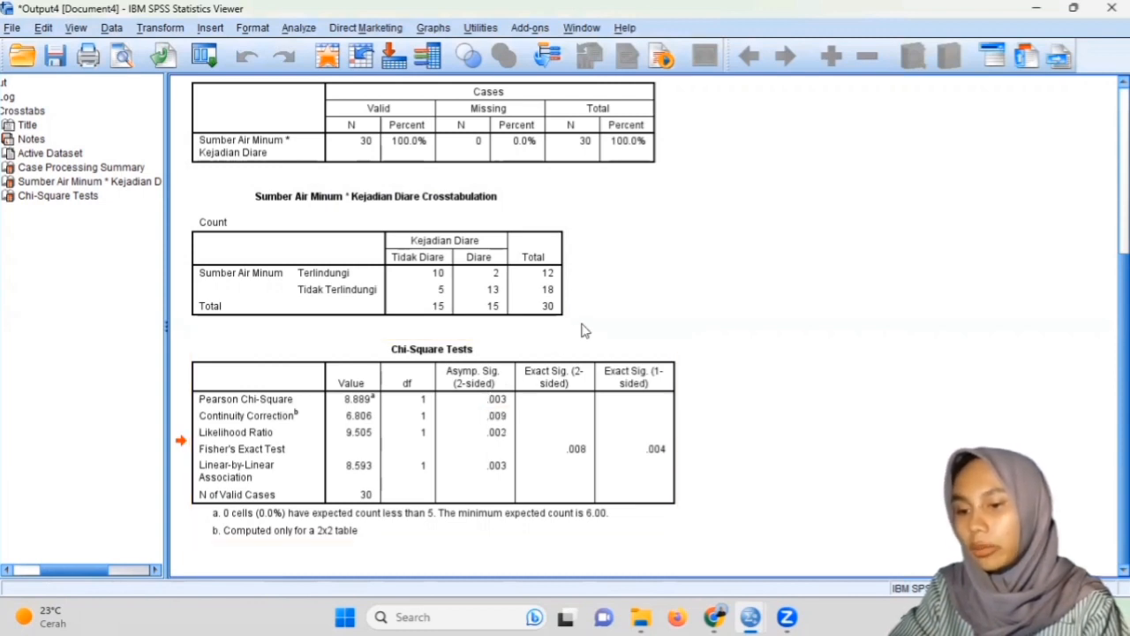
{"action": "left_click", "coordinate": [541, 374]}
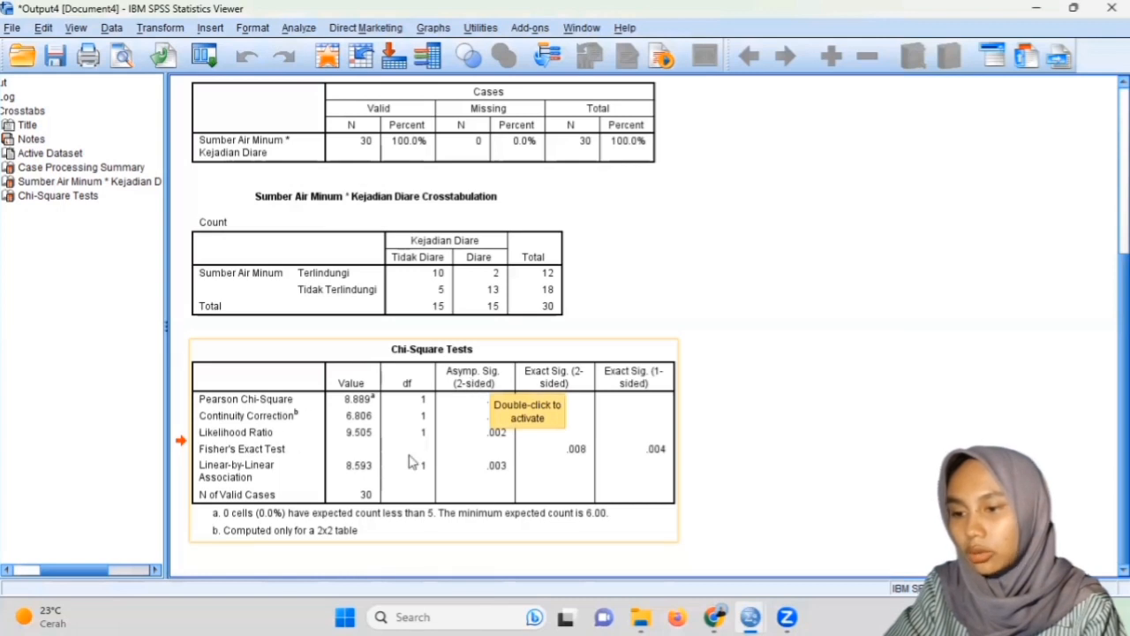
{"action": "left_click", "coordinate": [499, 381]}
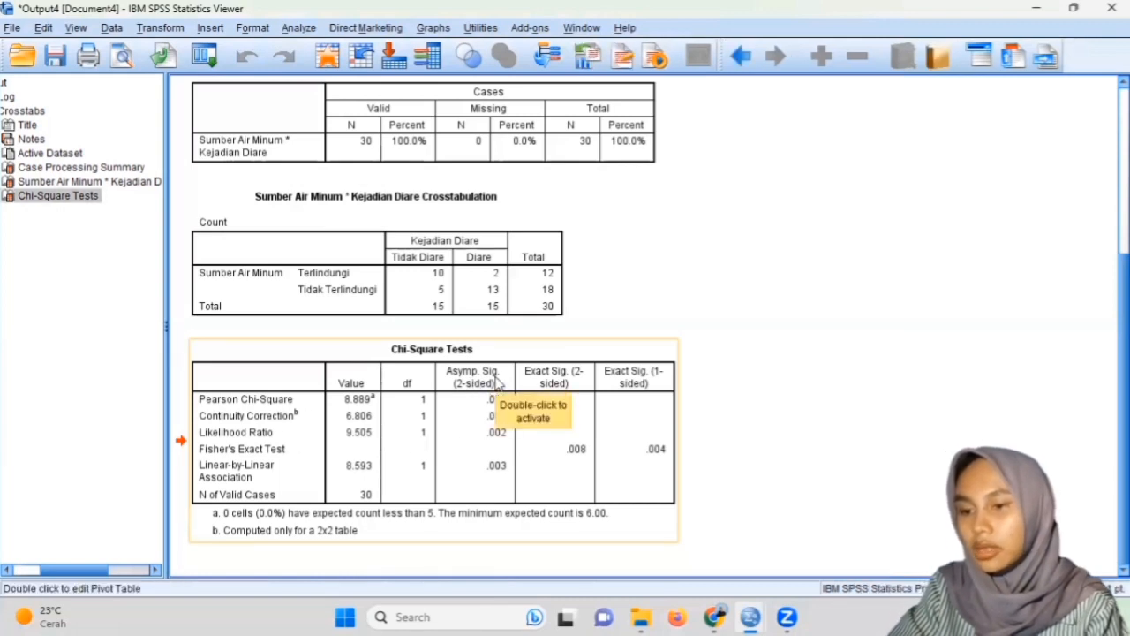
{"action": "double_click", "coordinate": [480, 410]}
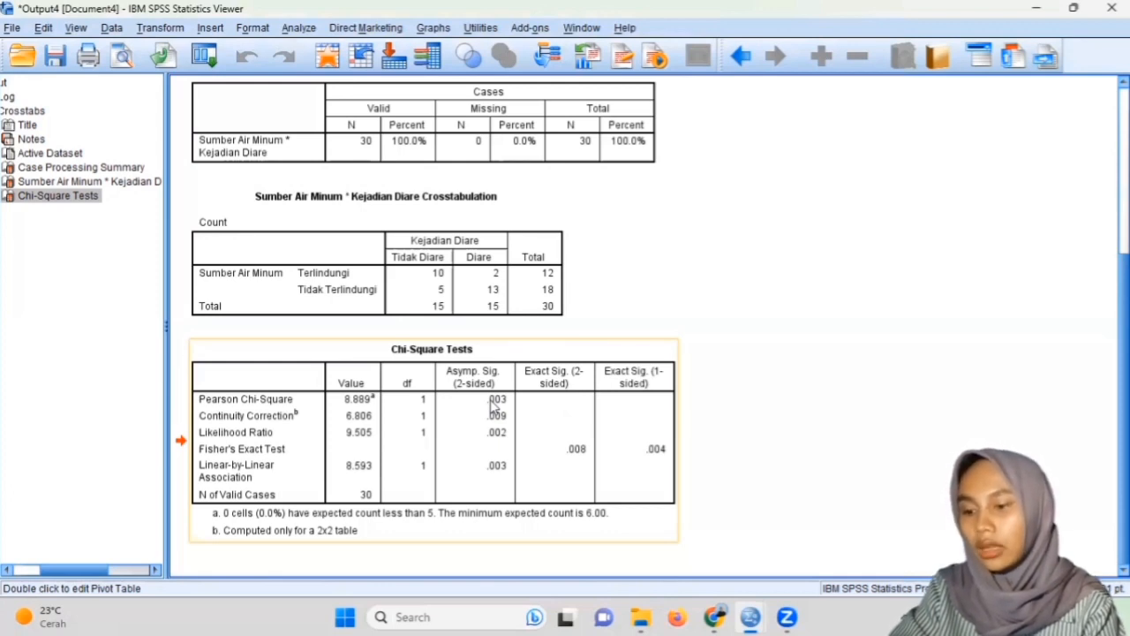
{"action": "left_click", "coordinate": [656, 290]}
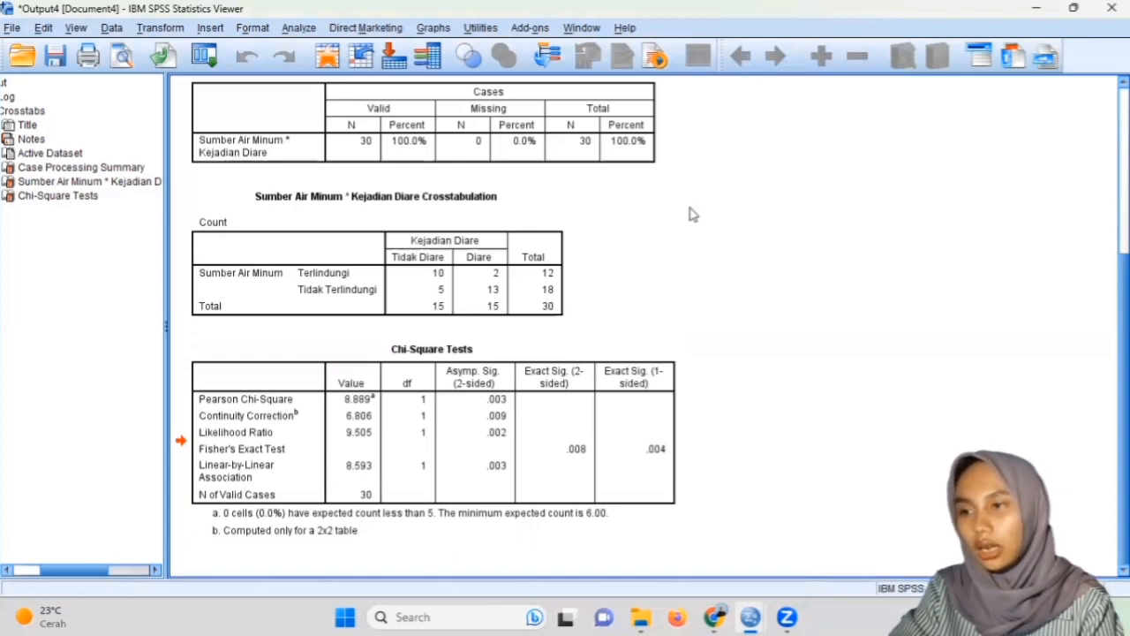
{"action": "left_click", "coordinate": [1037, 8]}
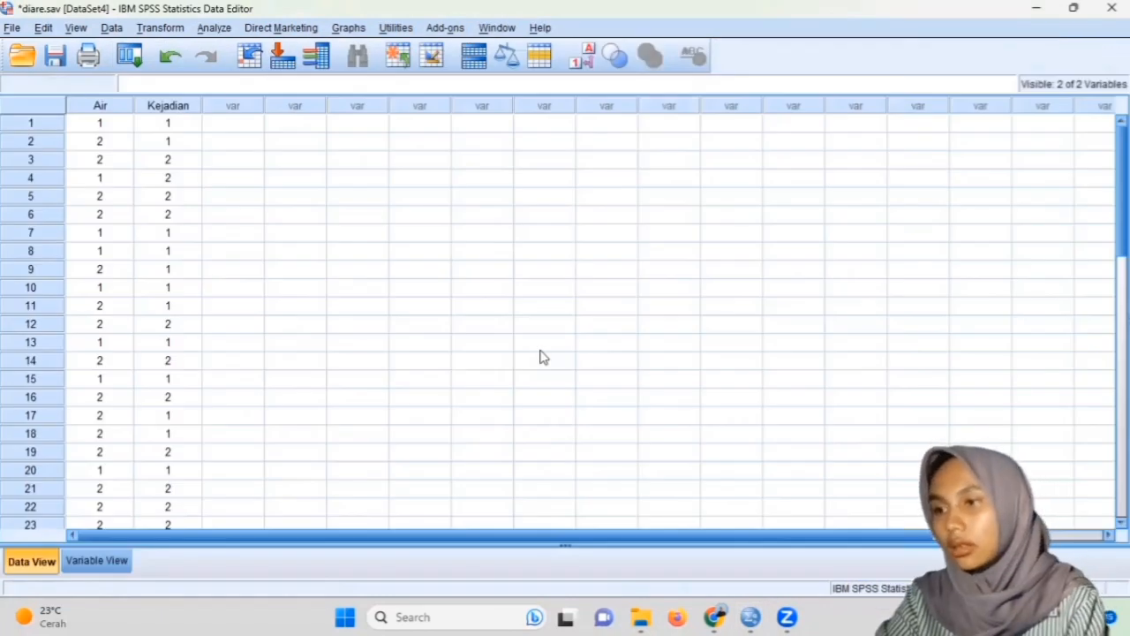